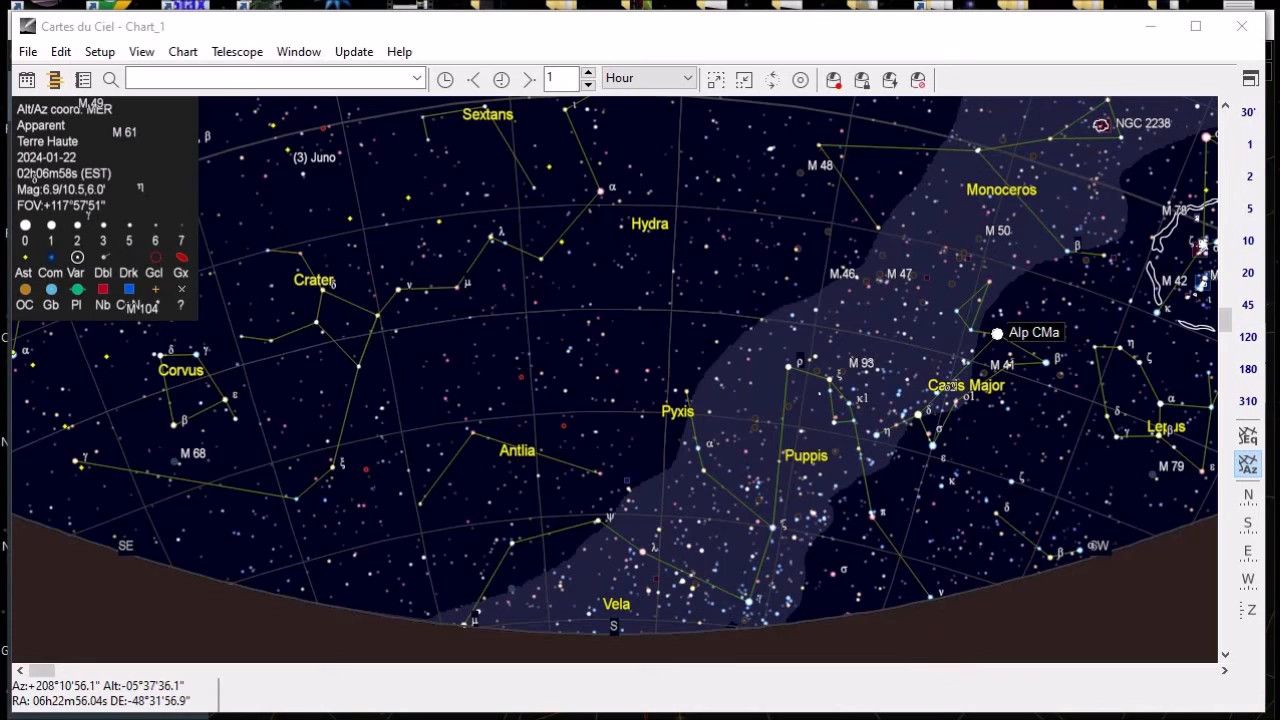
Switch to CPWI and connect to the telescope mount through the hand controller.
click(847, 600)
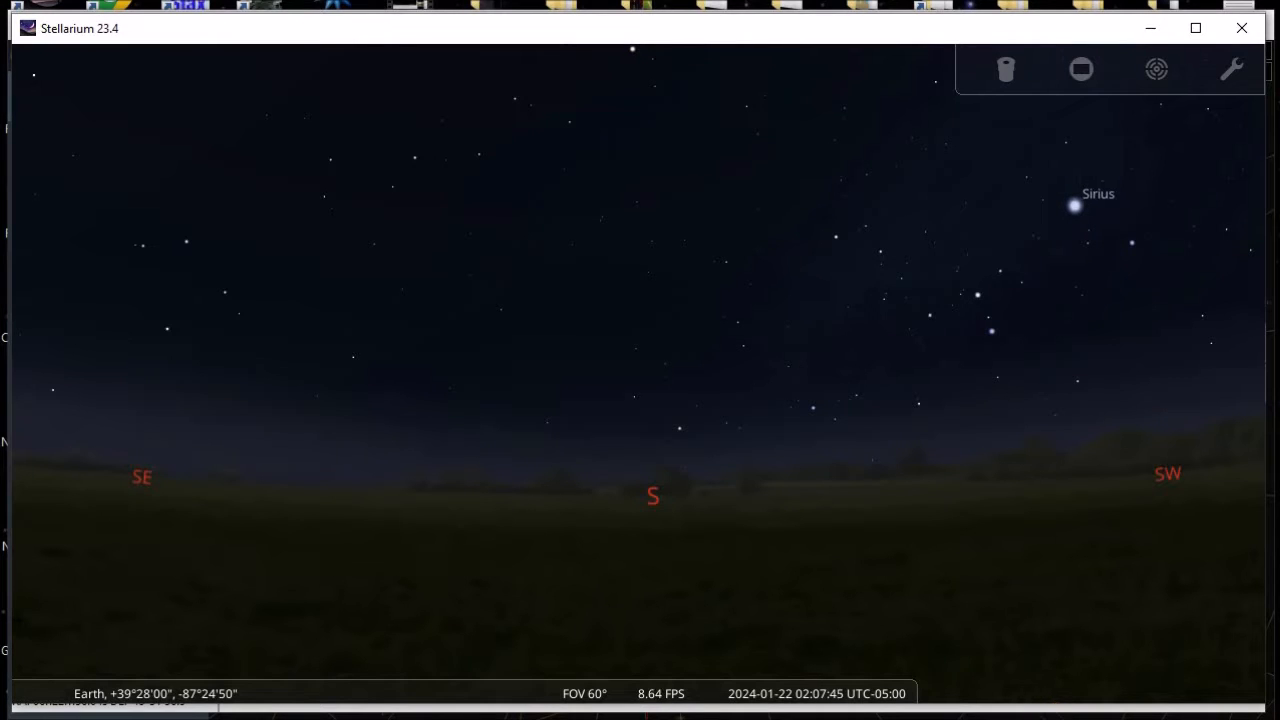
key(alt+Tab)
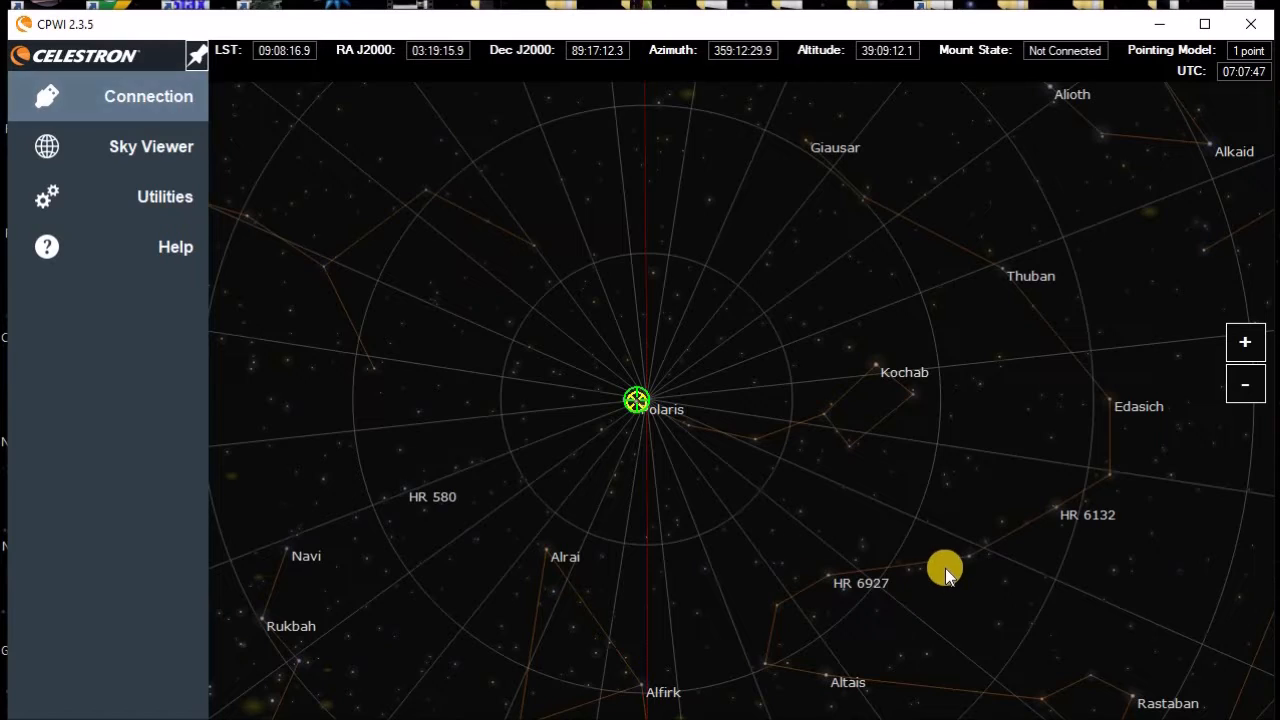
click(114, 149)
click(121, 117)
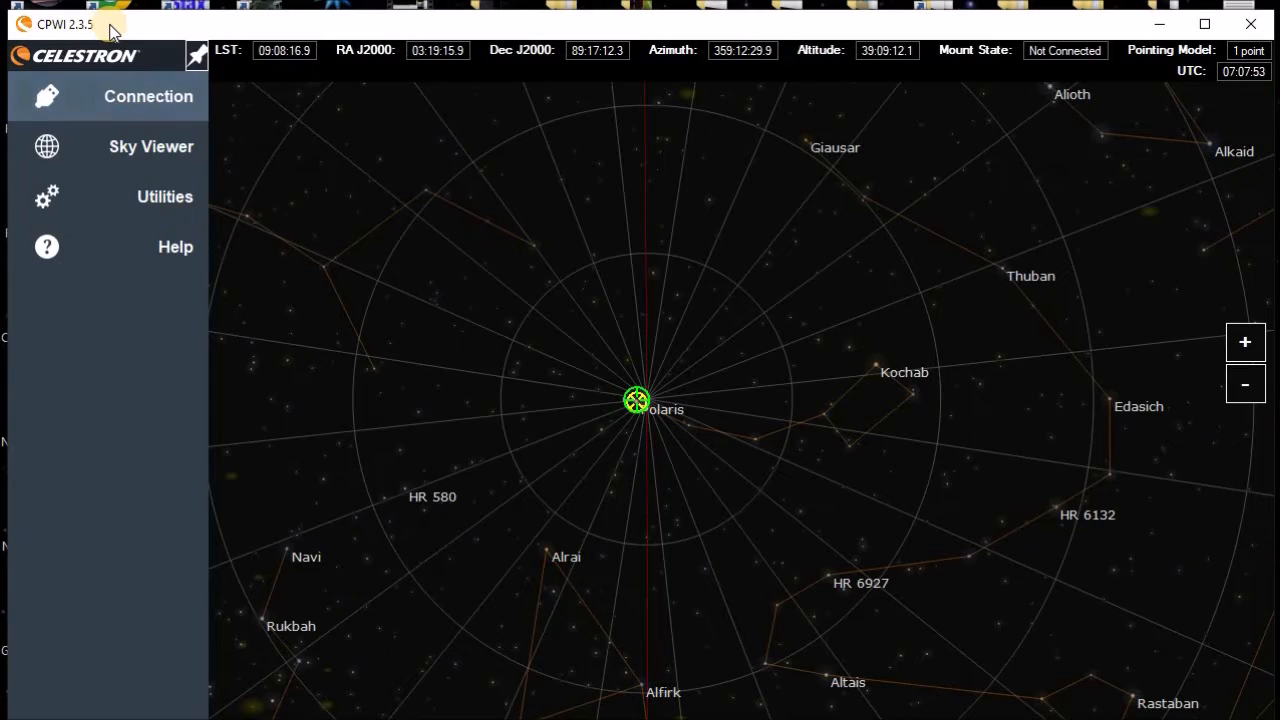
click(117, 88)
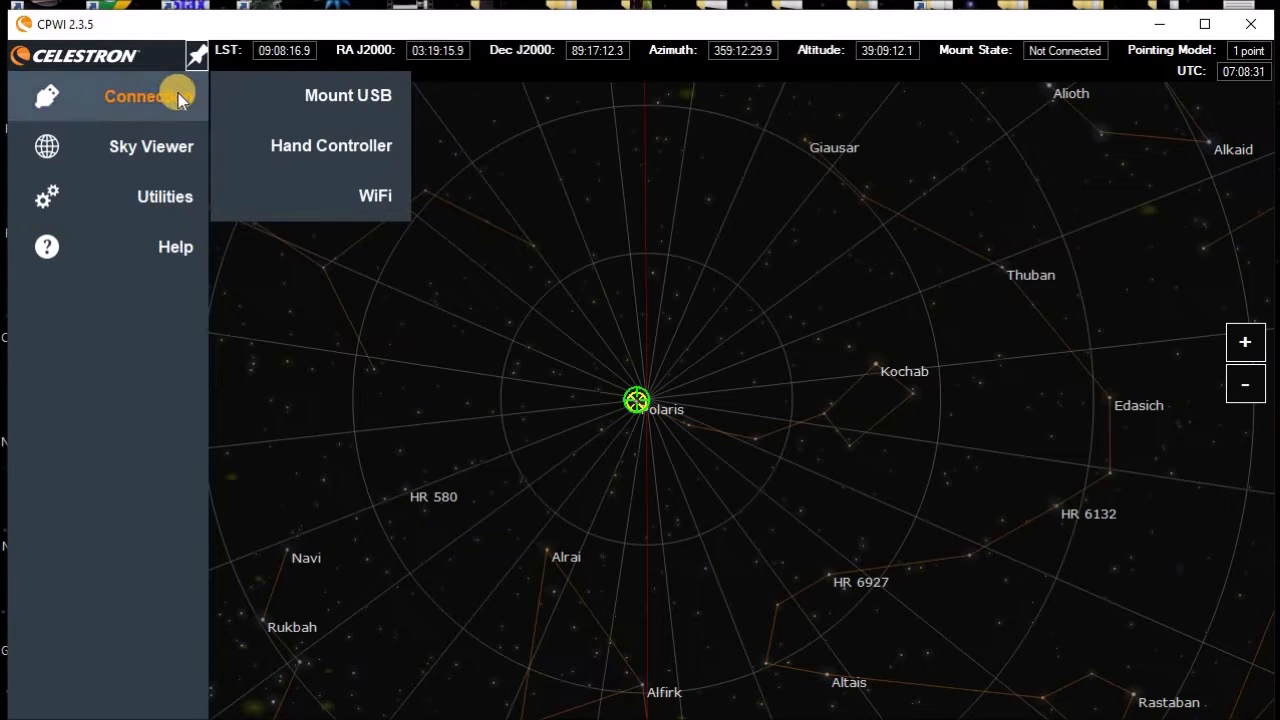
click(298, 145)
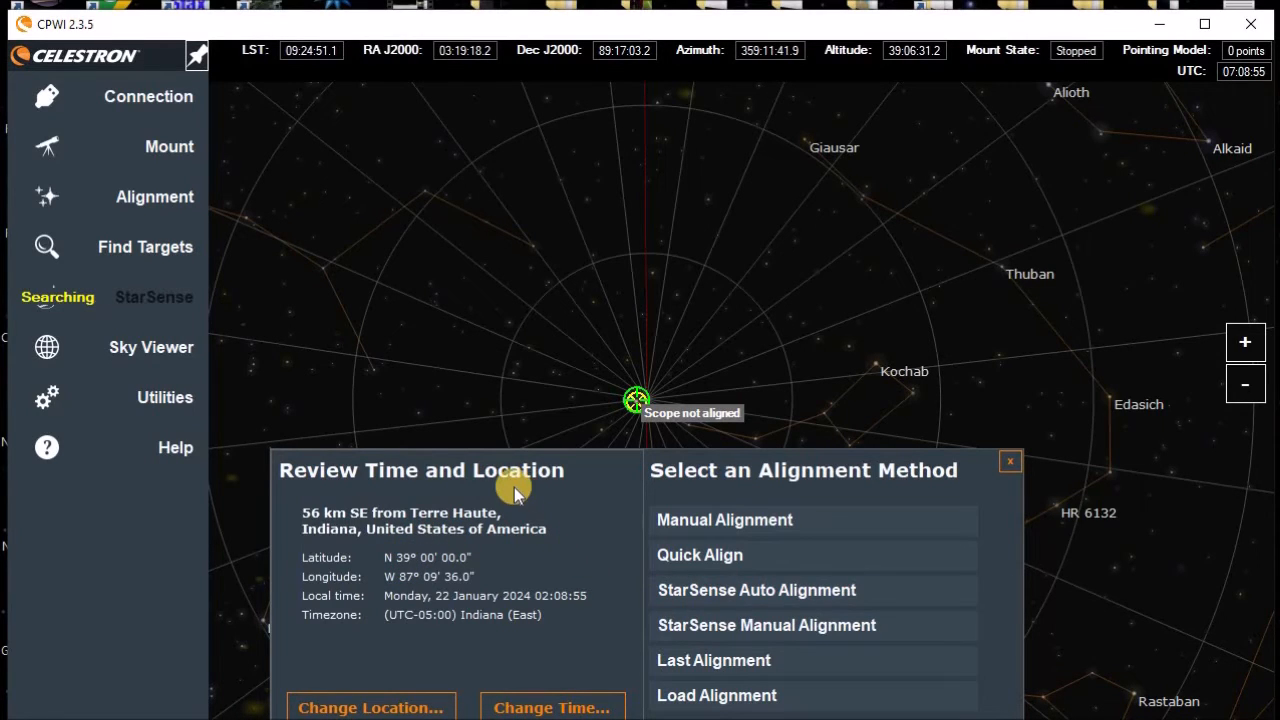
Start a manual alignment and confirm that the mount's RA and Dec axes are at the index marks.
click(755, 522)
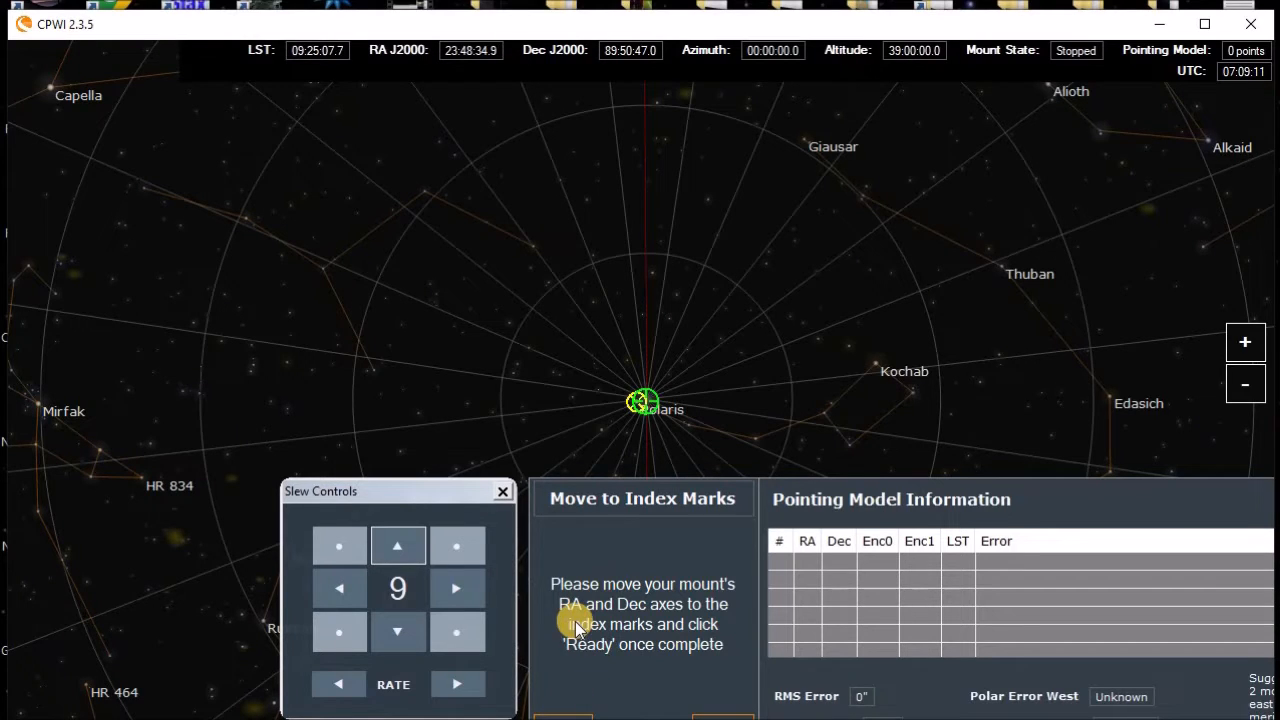
click(563, 716)
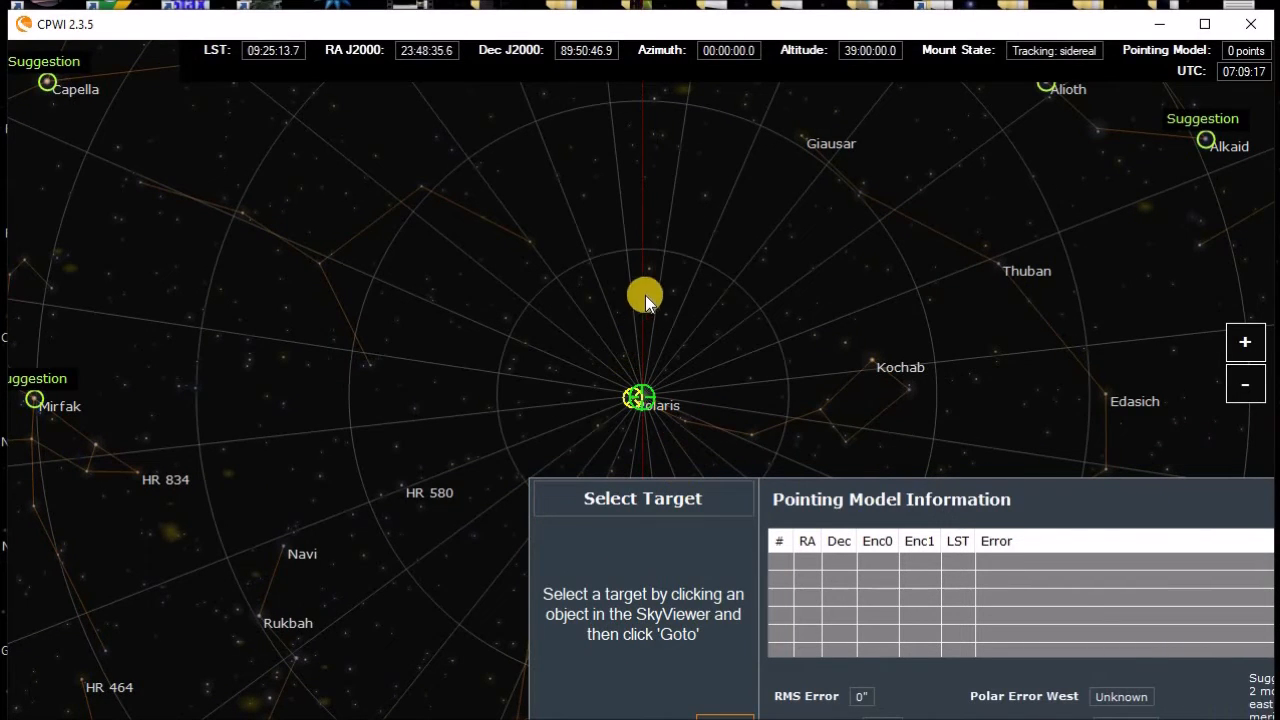
Select the suggested star Capella as the first alignment target and slew the telescope to it.
scroll(637, 225, down, 3)
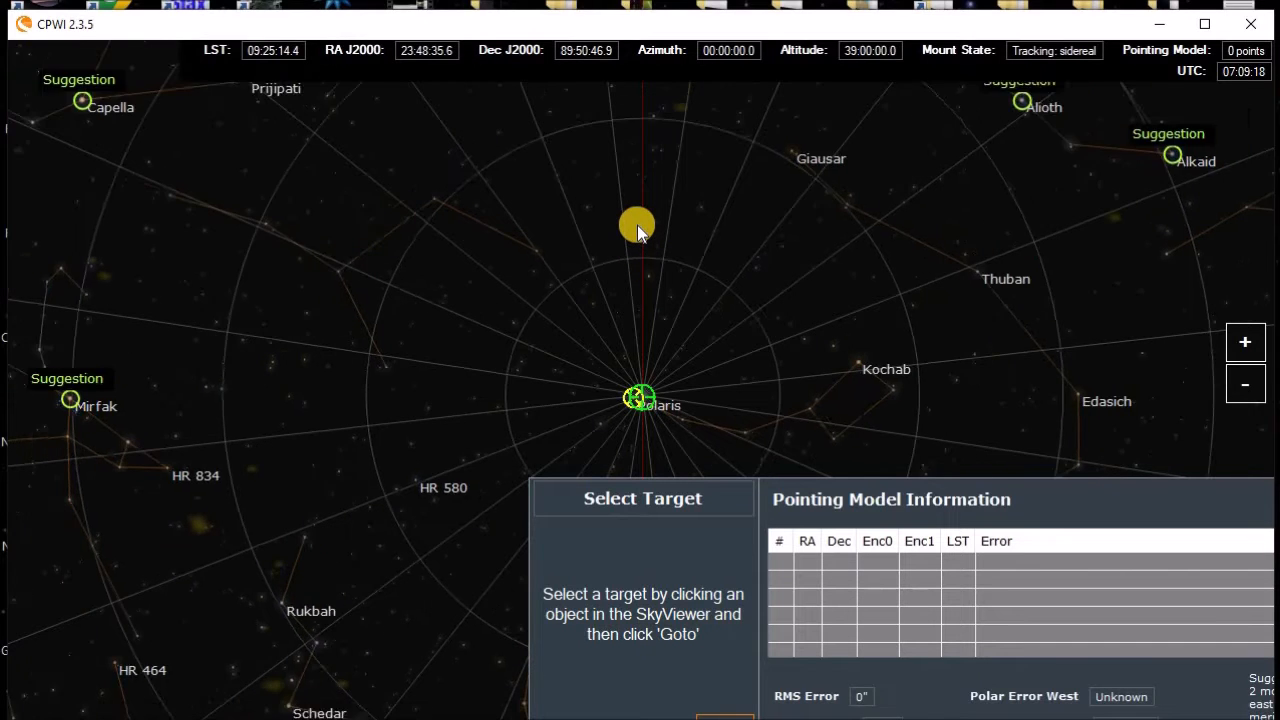
scroll(637, 225, down, 2)
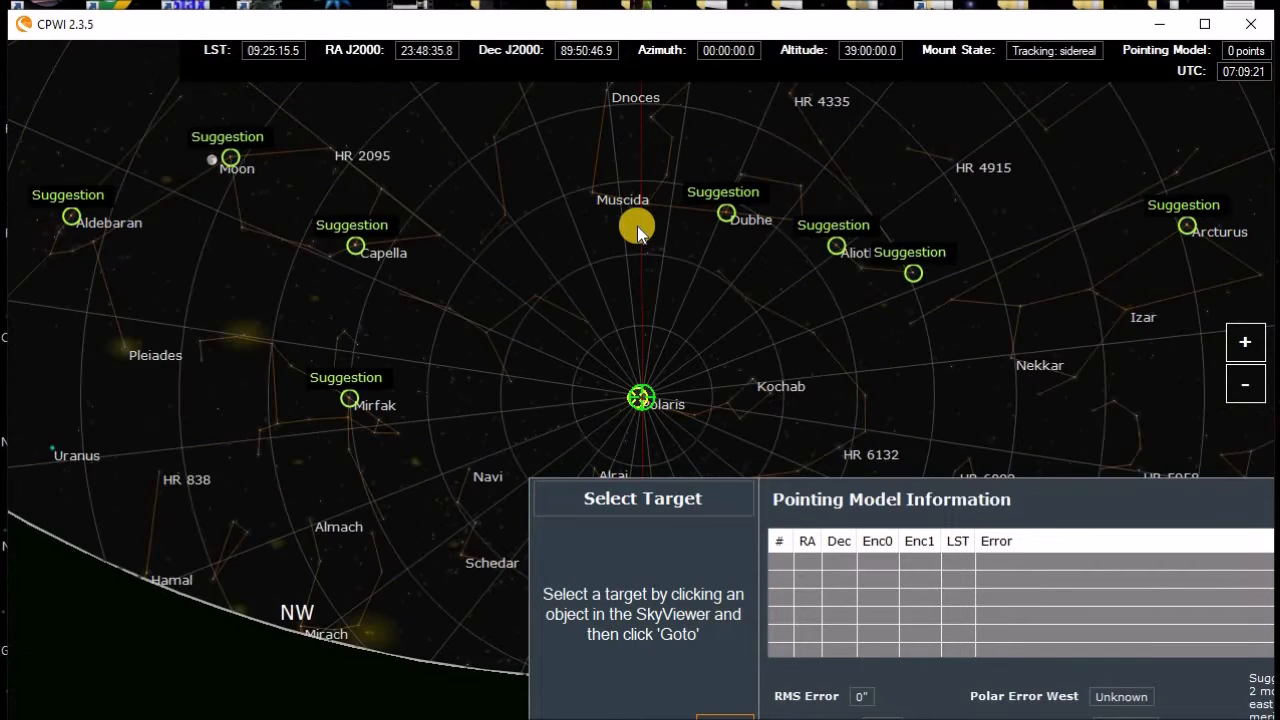
scroll(637, 226, up, 1)
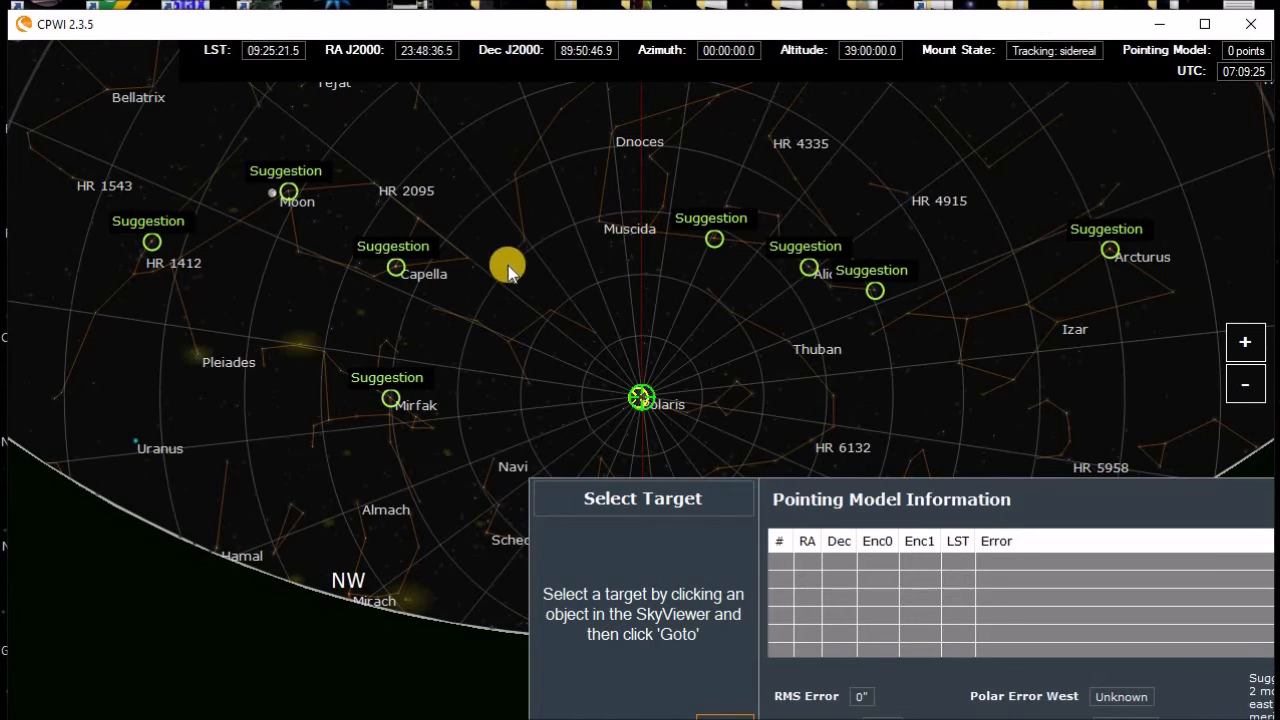
drag(396, 270, 399, 281)
click(399, 281)
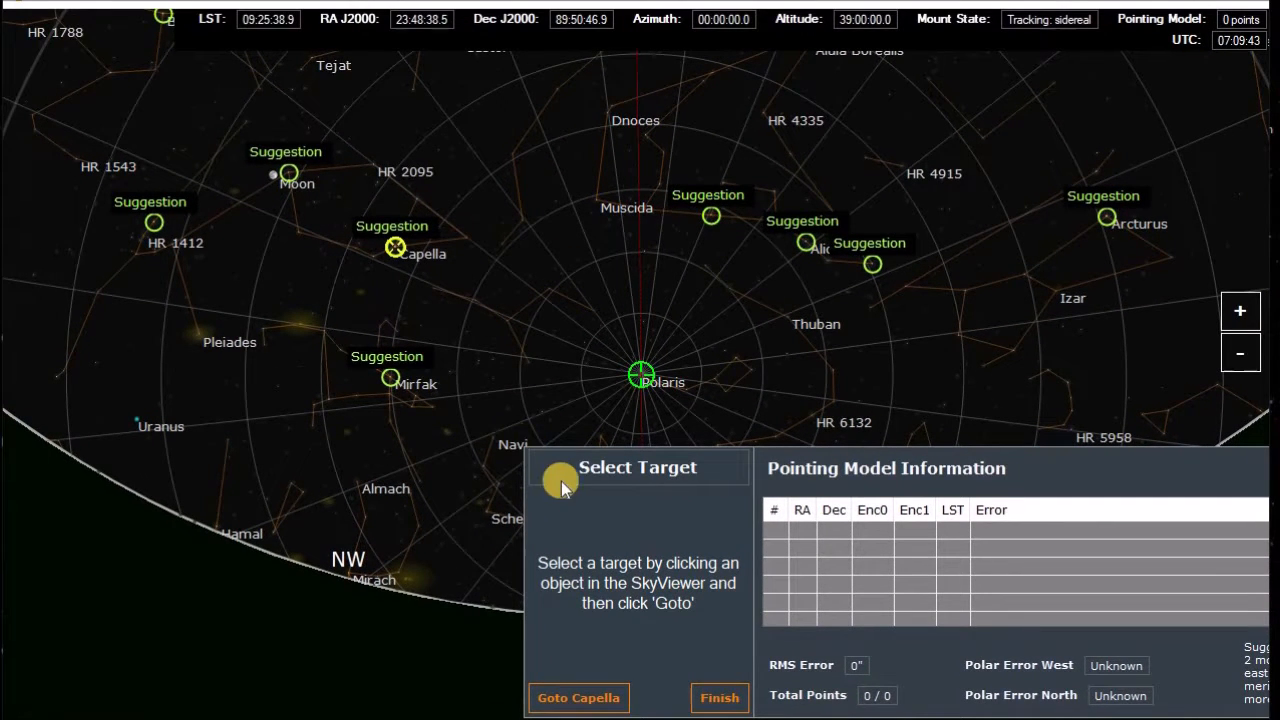
click(586, 706)
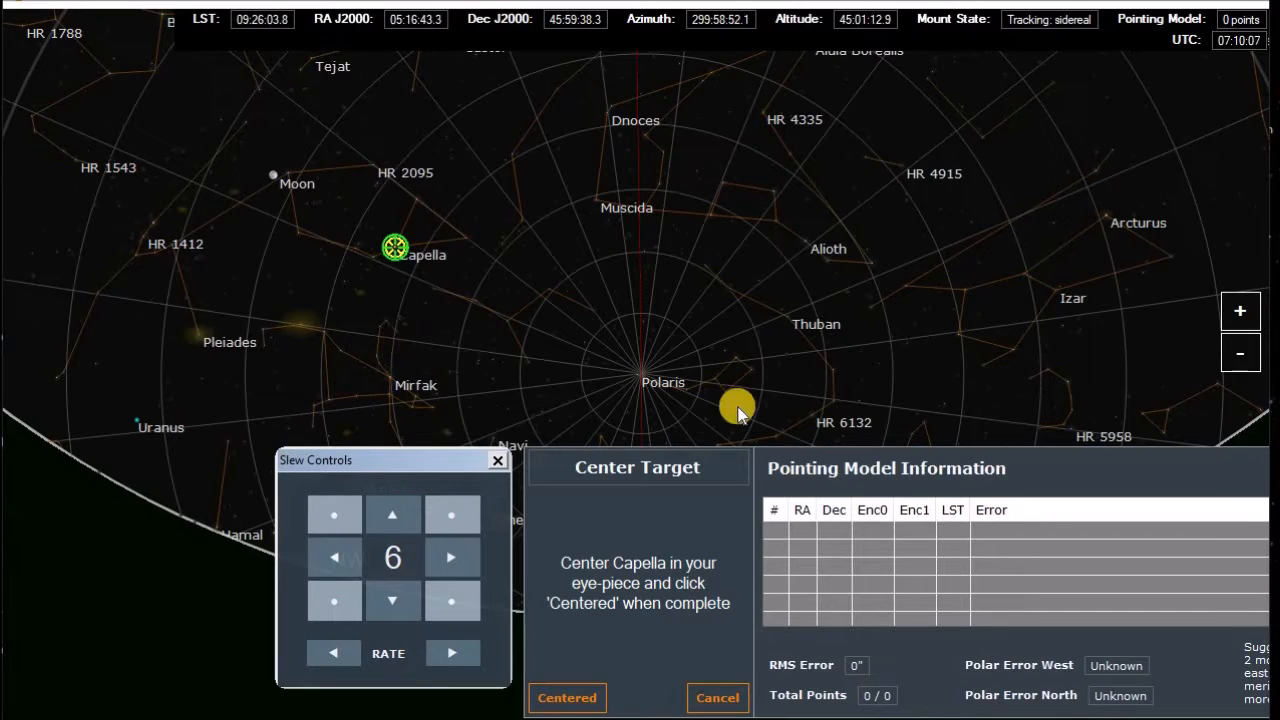
Move the slew controls aside and confirm Capella as centered to add it to the pointing model.
drag(405, 460, 366, 415)
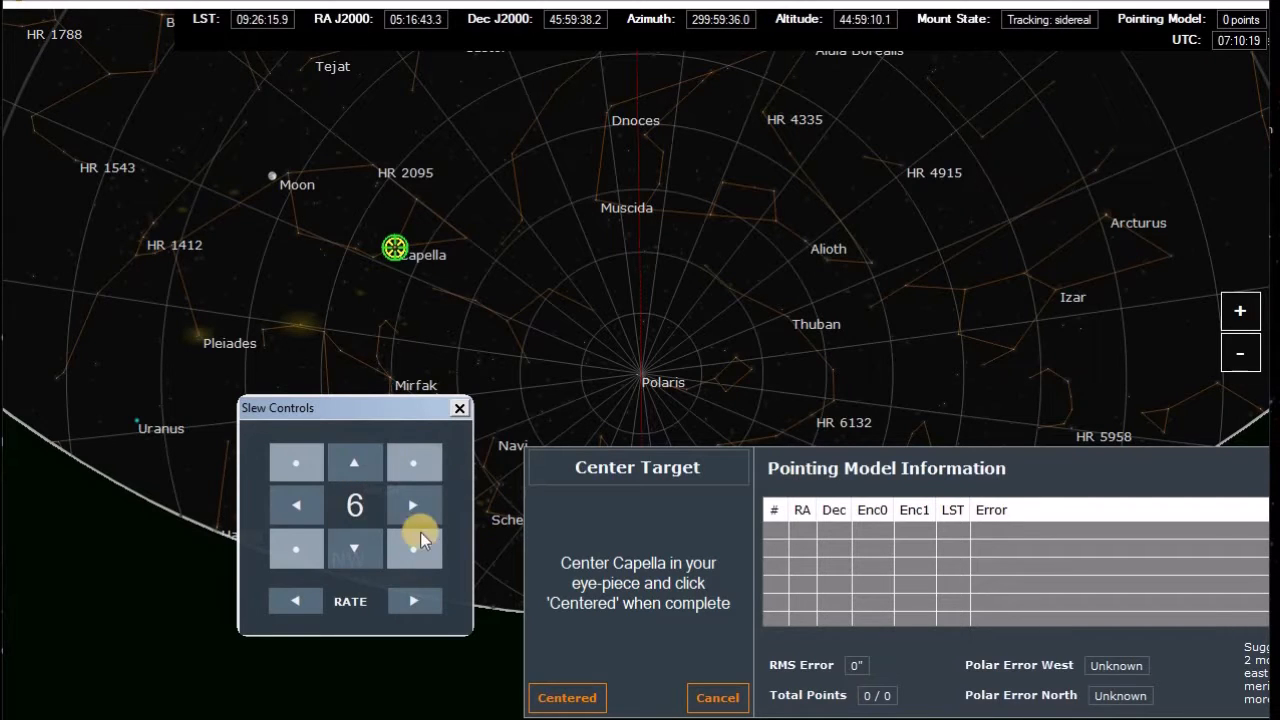
click(575, 700)
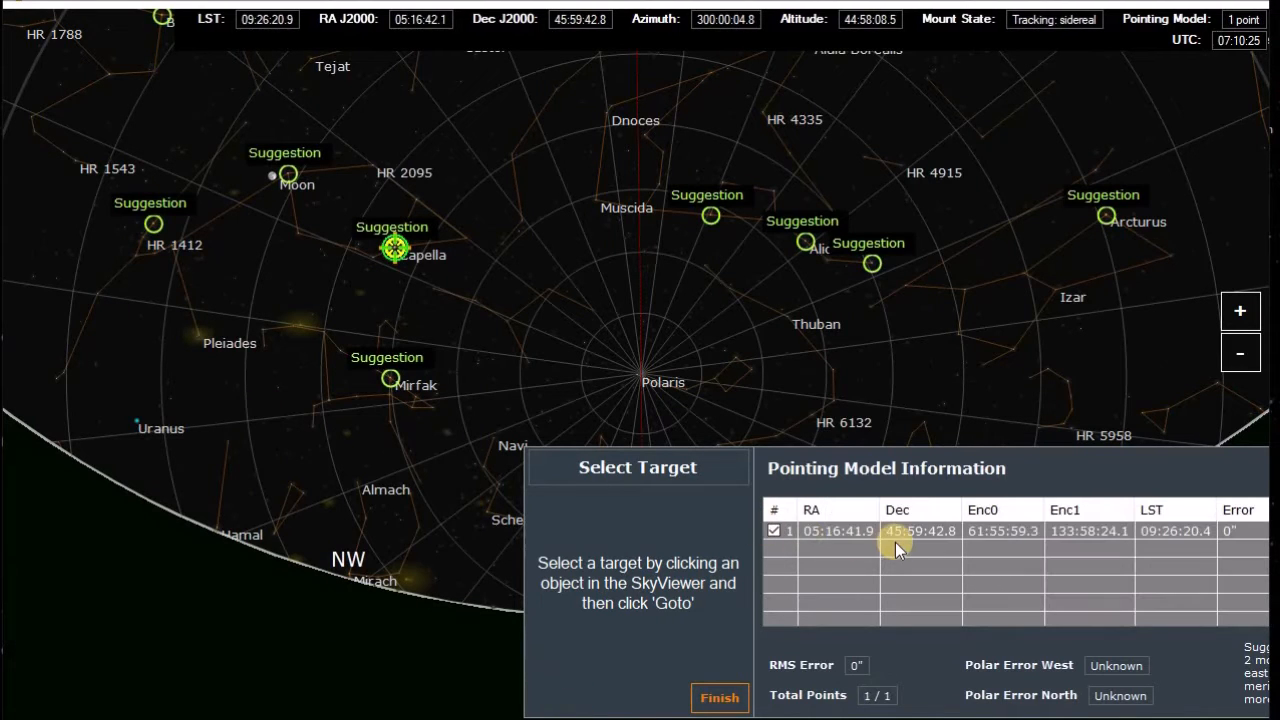
click(826, 531)
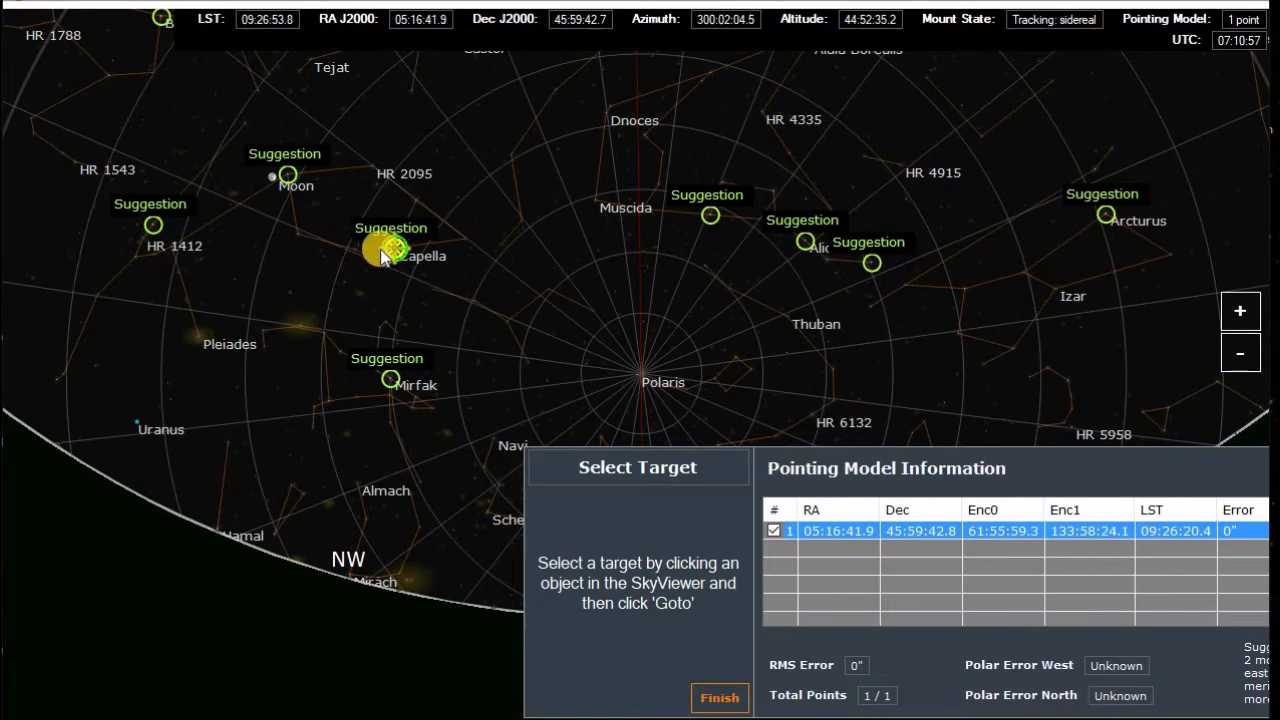
Slew to the suggested star Dubhe and confirm it as centered to add the second alignment point.
click(709, 219)
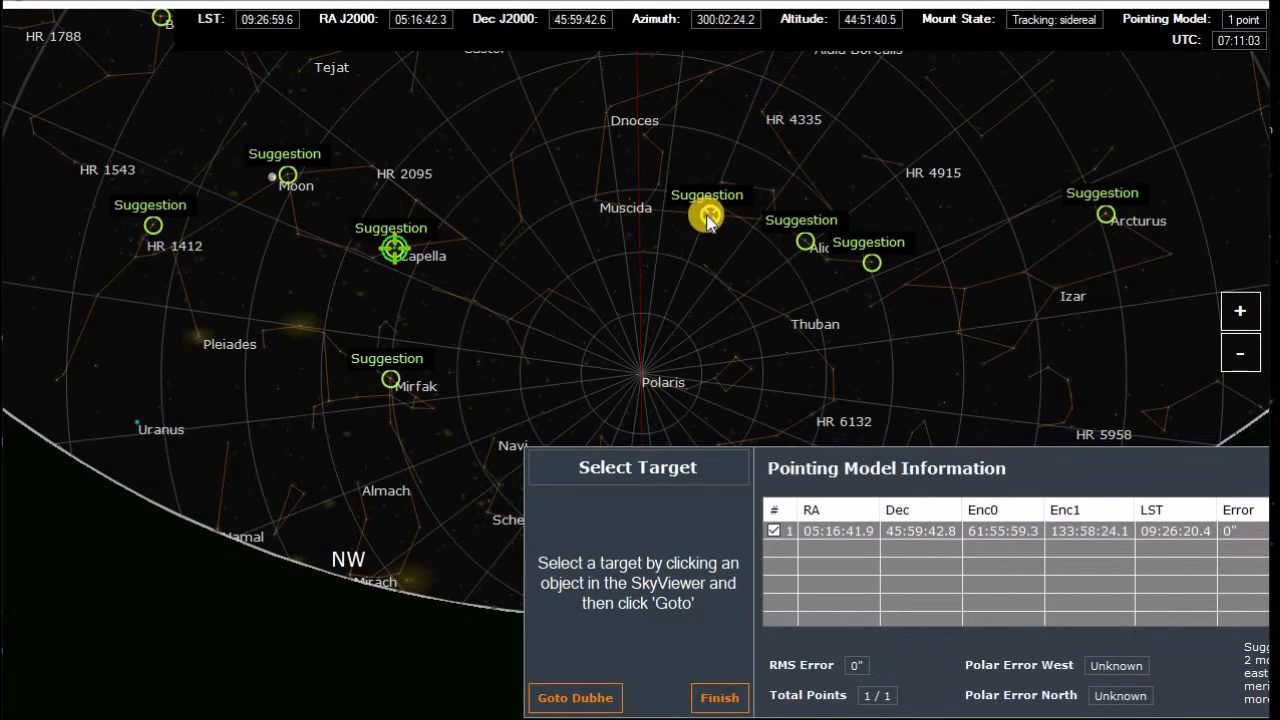
click(573, 697)
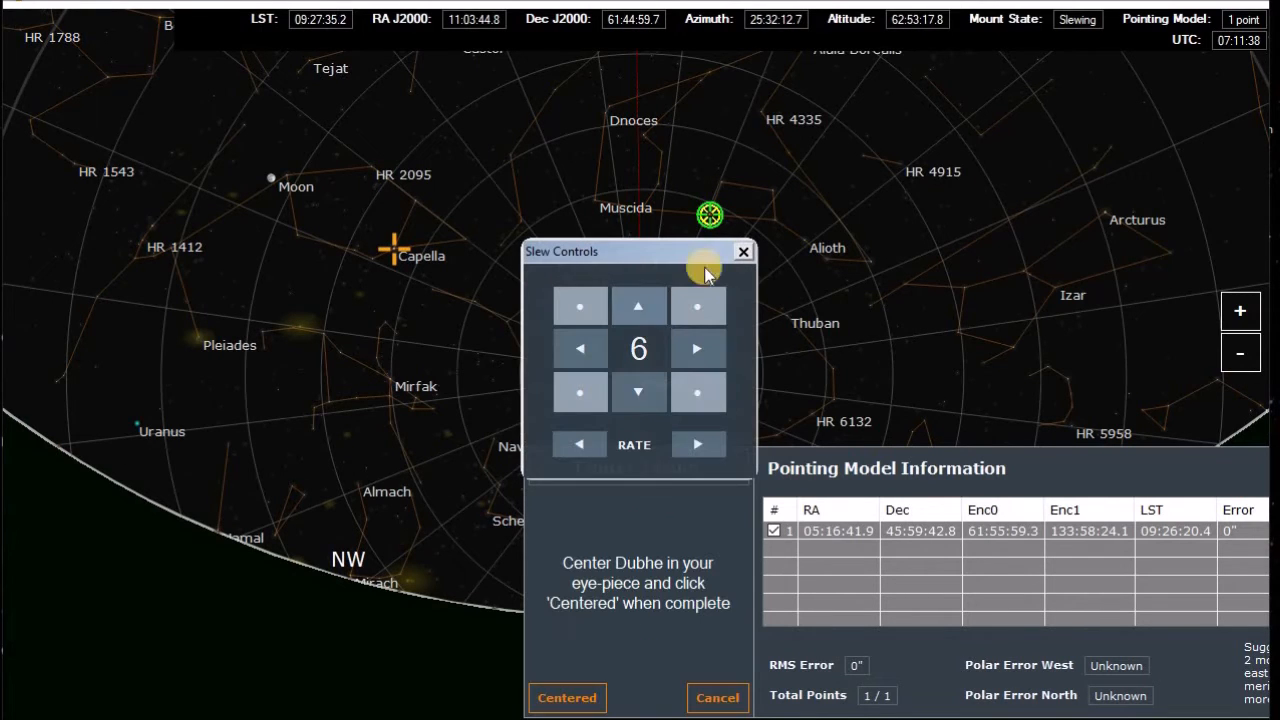
click(616, 252)
drag(616, 252, 349, 427)
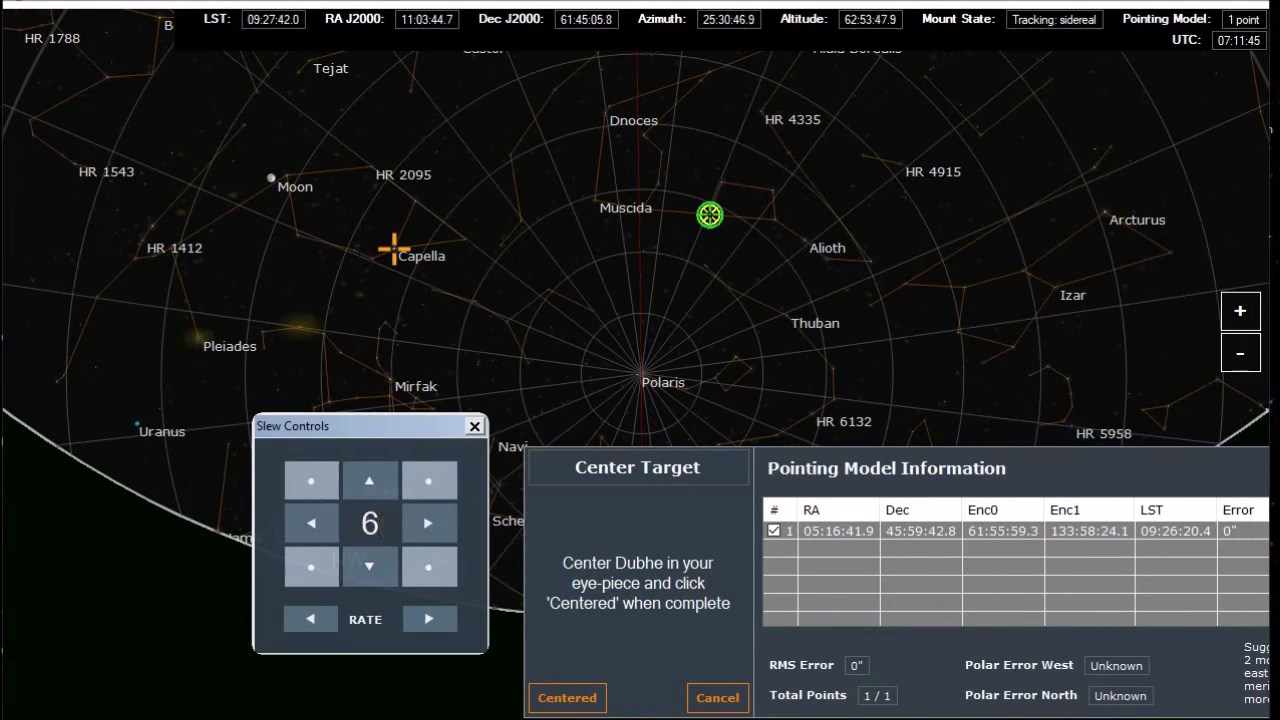
click(578, 702)
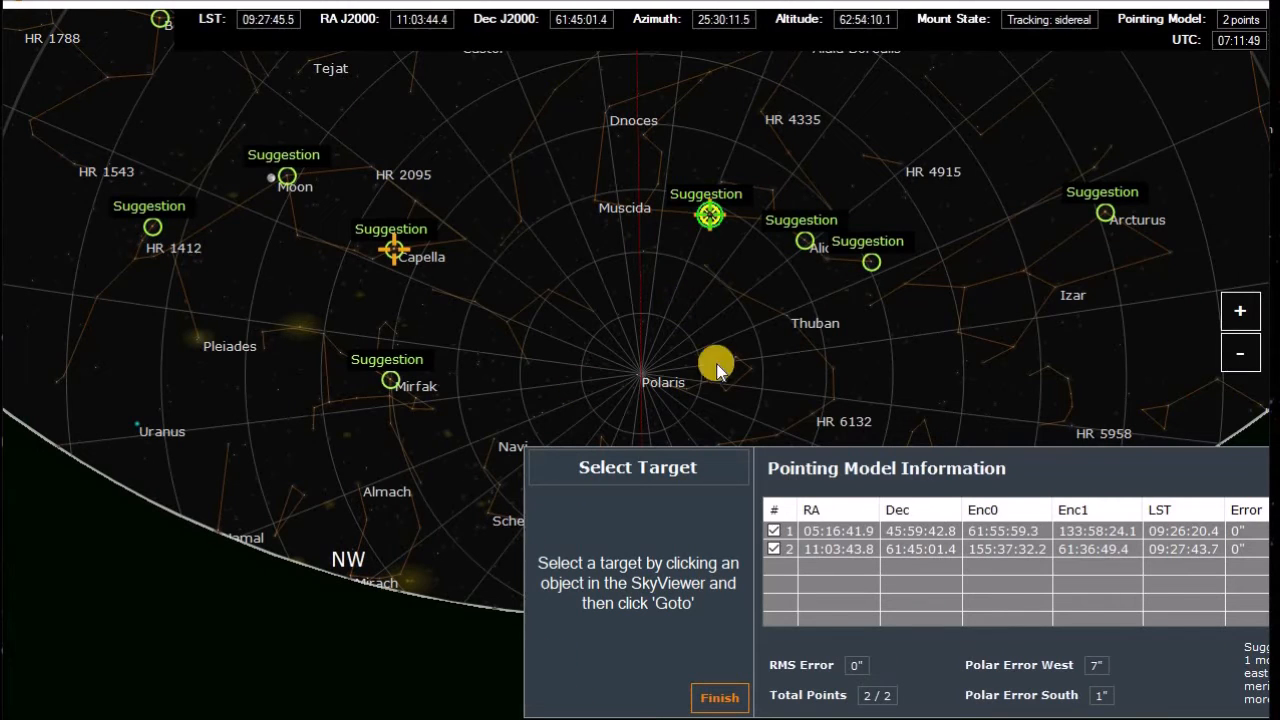
Finish the two-star alignment with Capella and Dubhe and exit the alignment procedure.
click(858, 531)
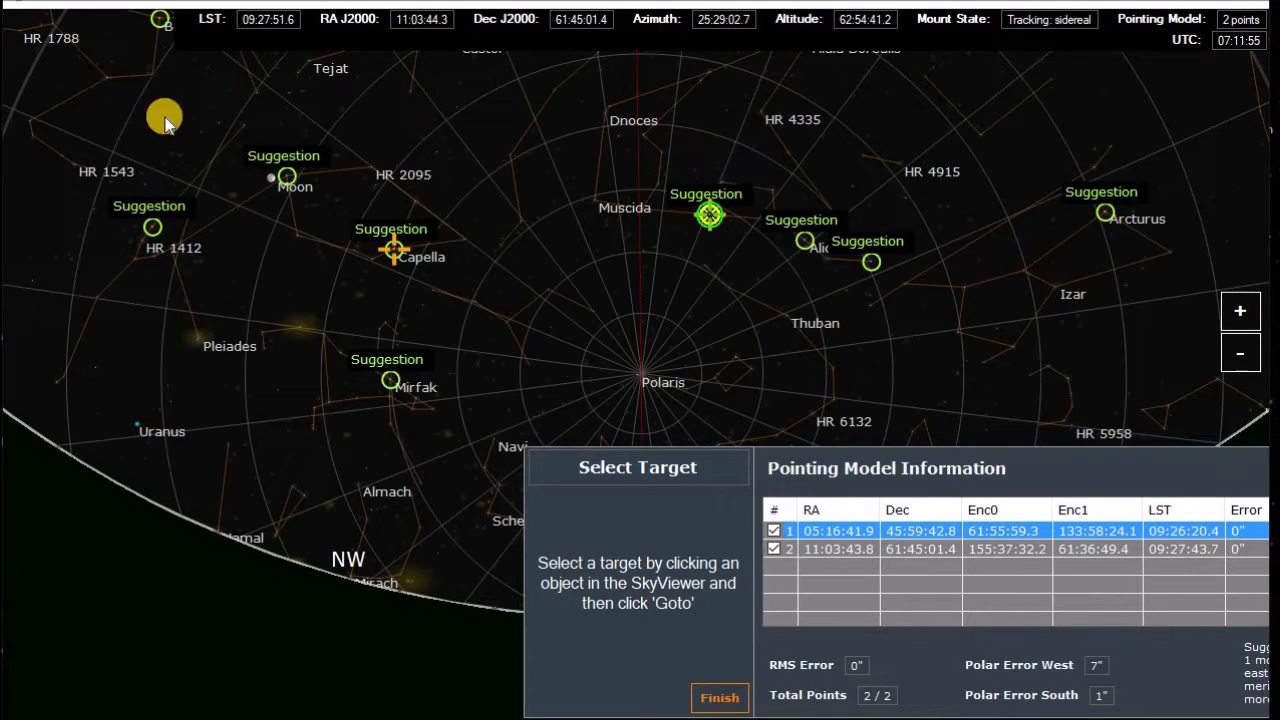
click(715, 698)
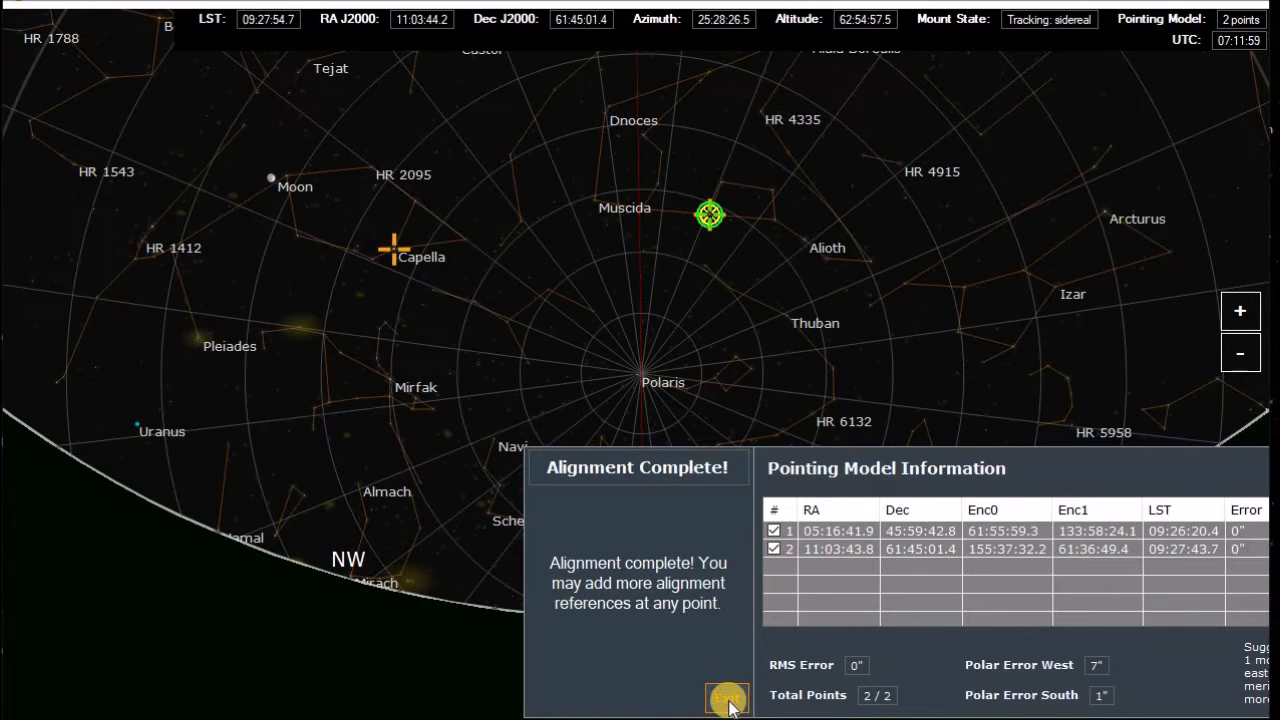
click(712, 695)
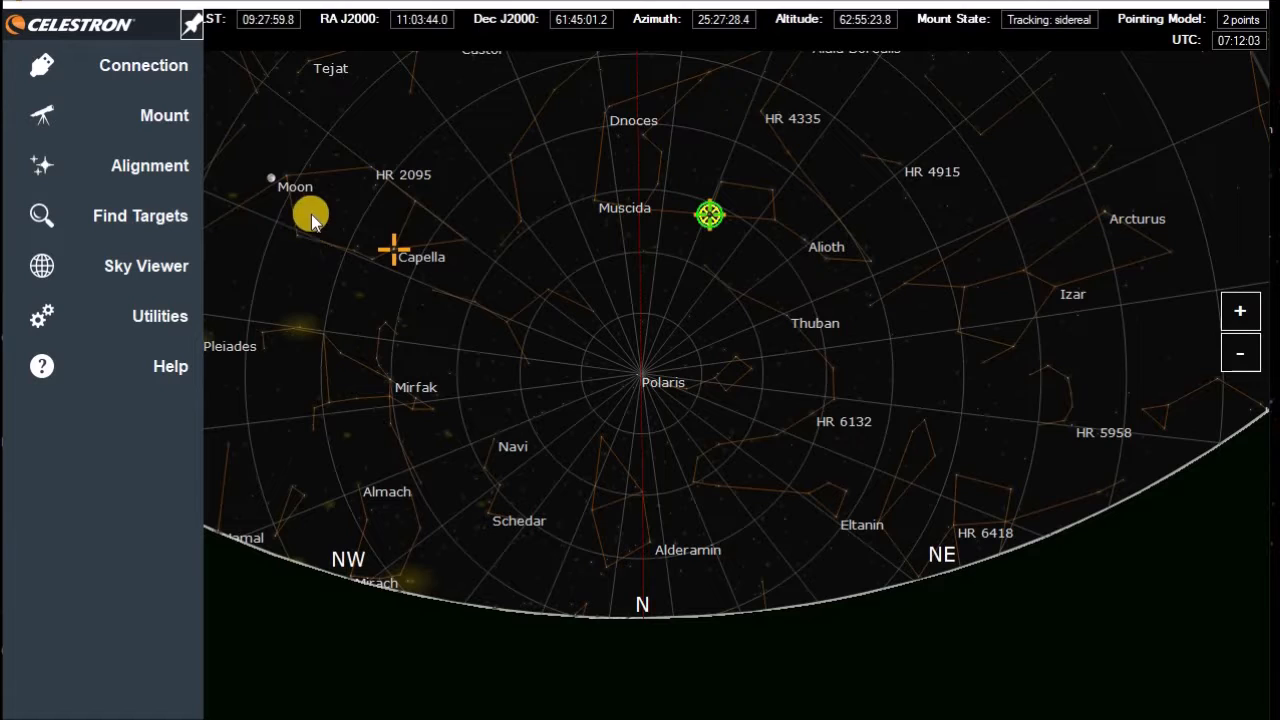
Open the target finder for the local object database.
click(166, 104)
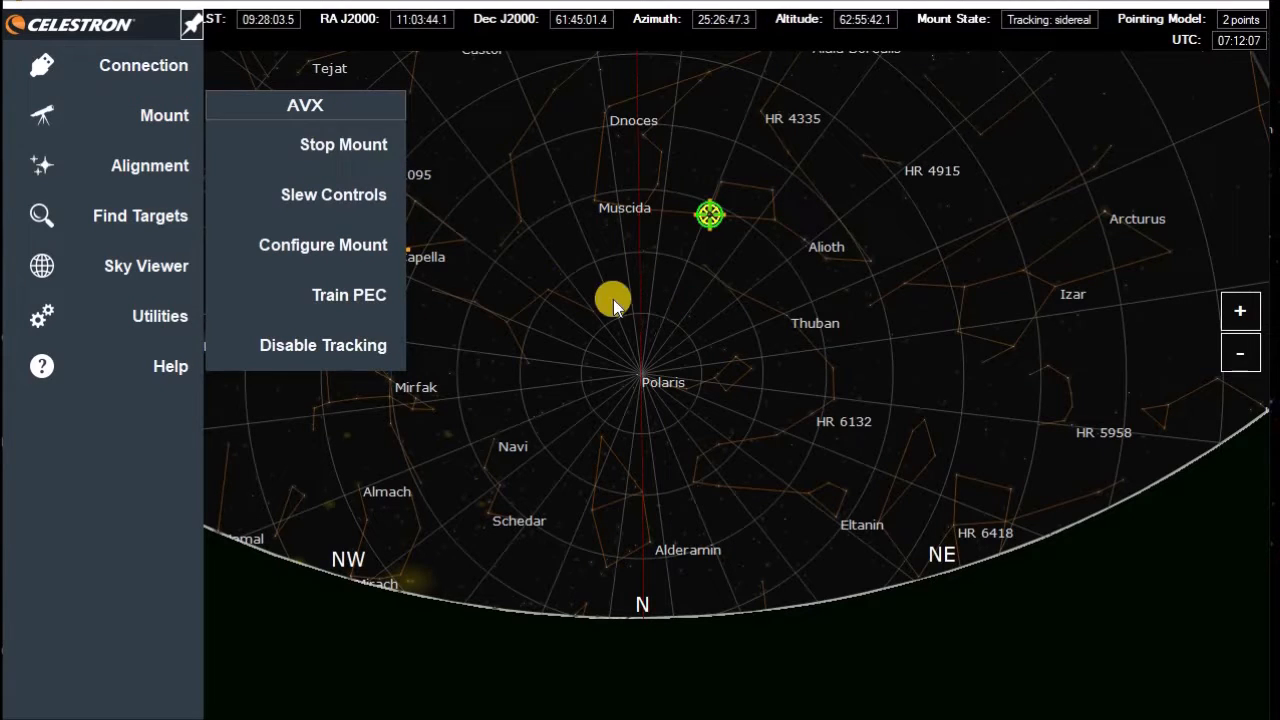
click(428, 316)
click(146, 217)
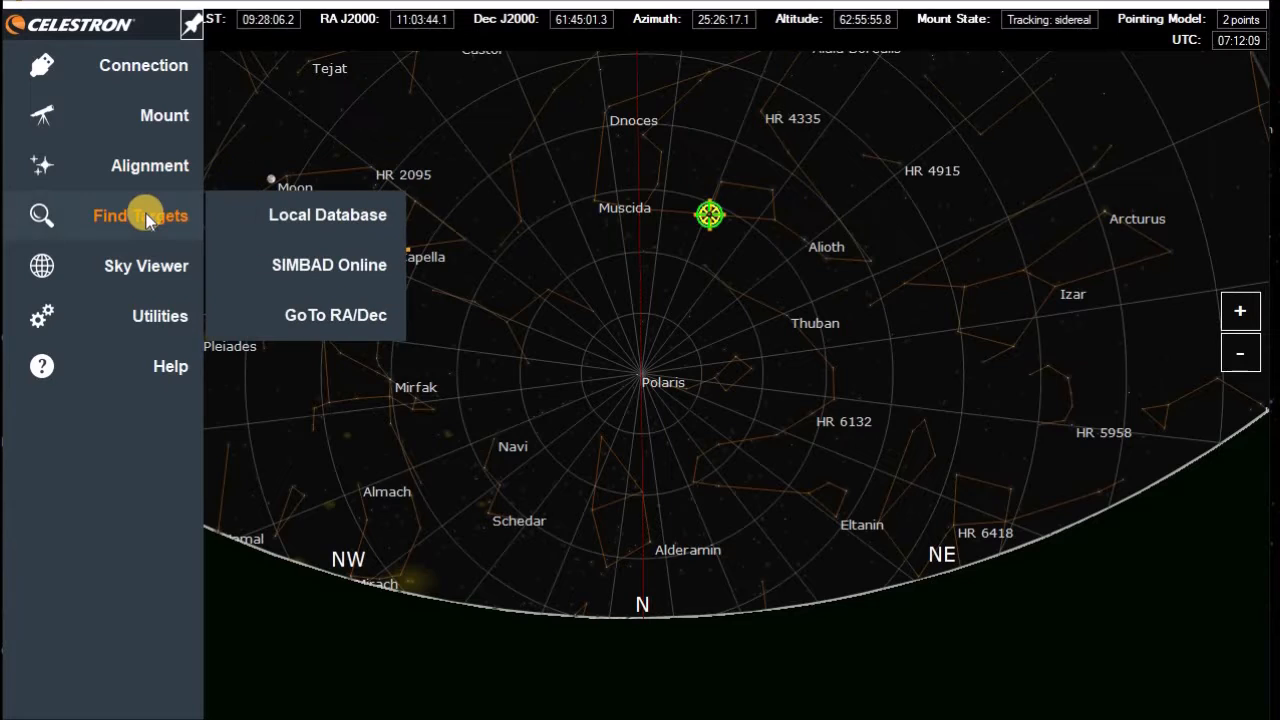
click(348, 225)
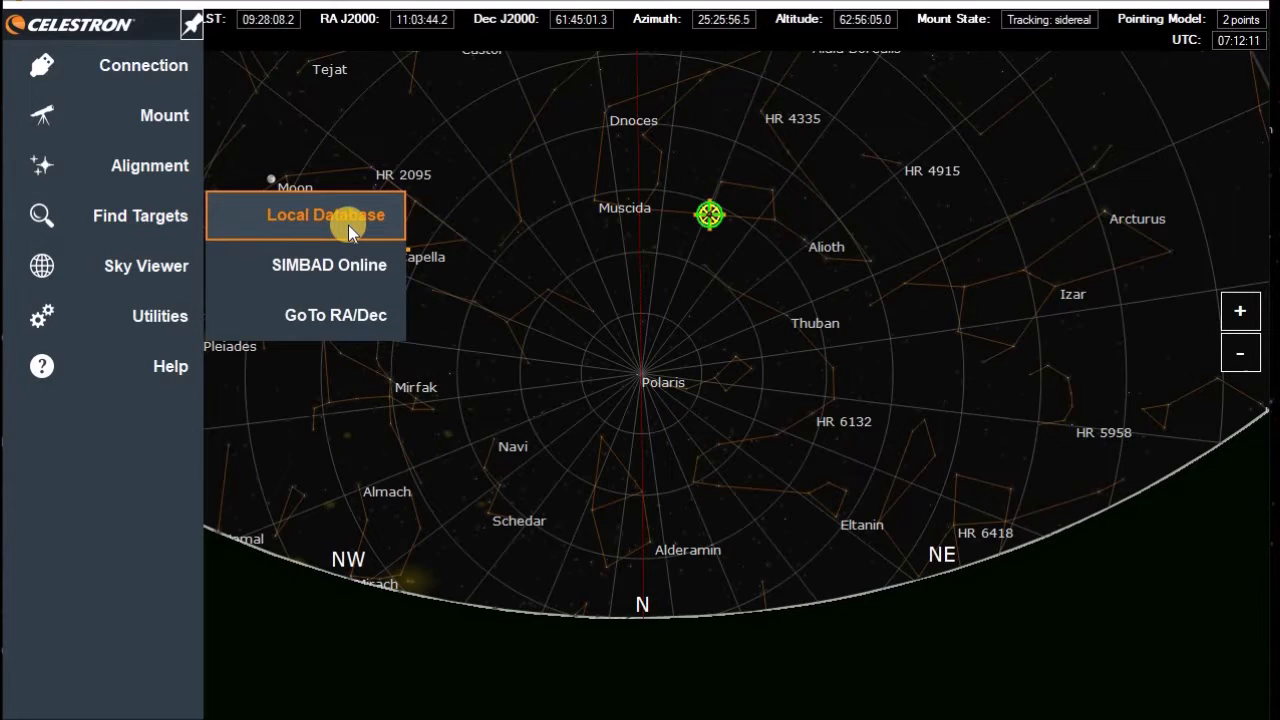
click(346, 224)
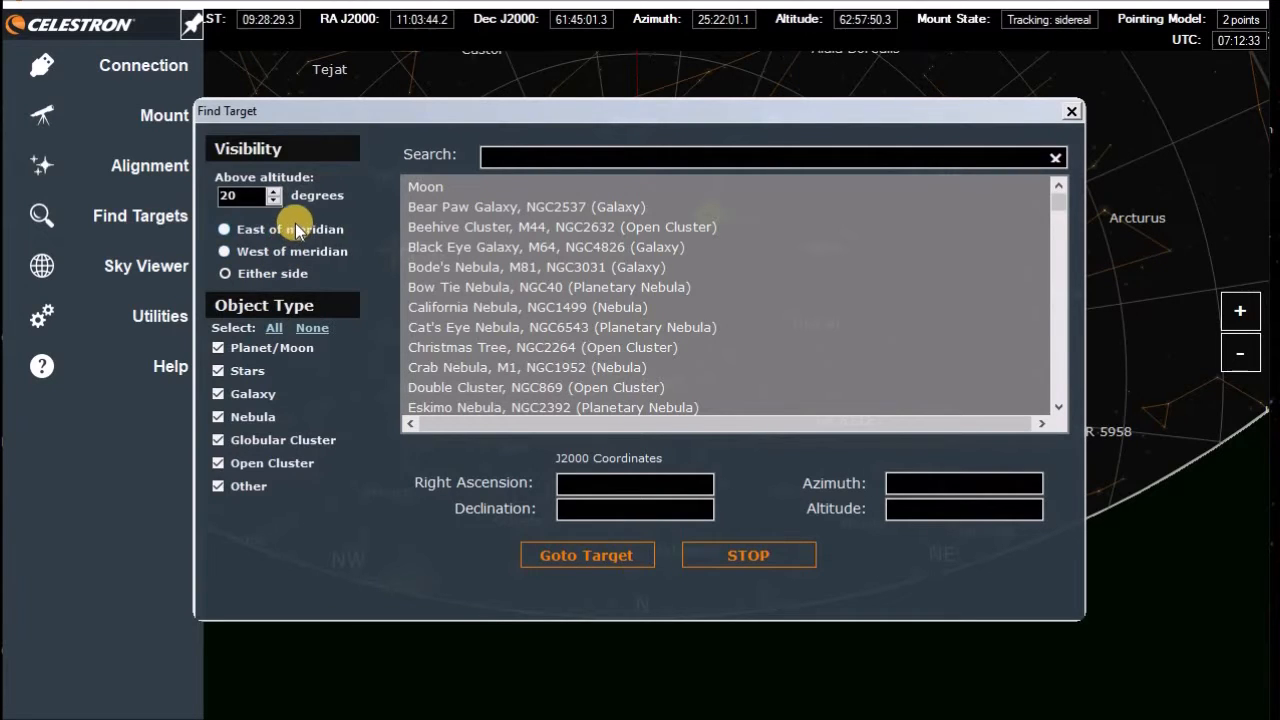
Examine the minimum-altitude visibility filter and browse the list of available targets.
click(238, 195)
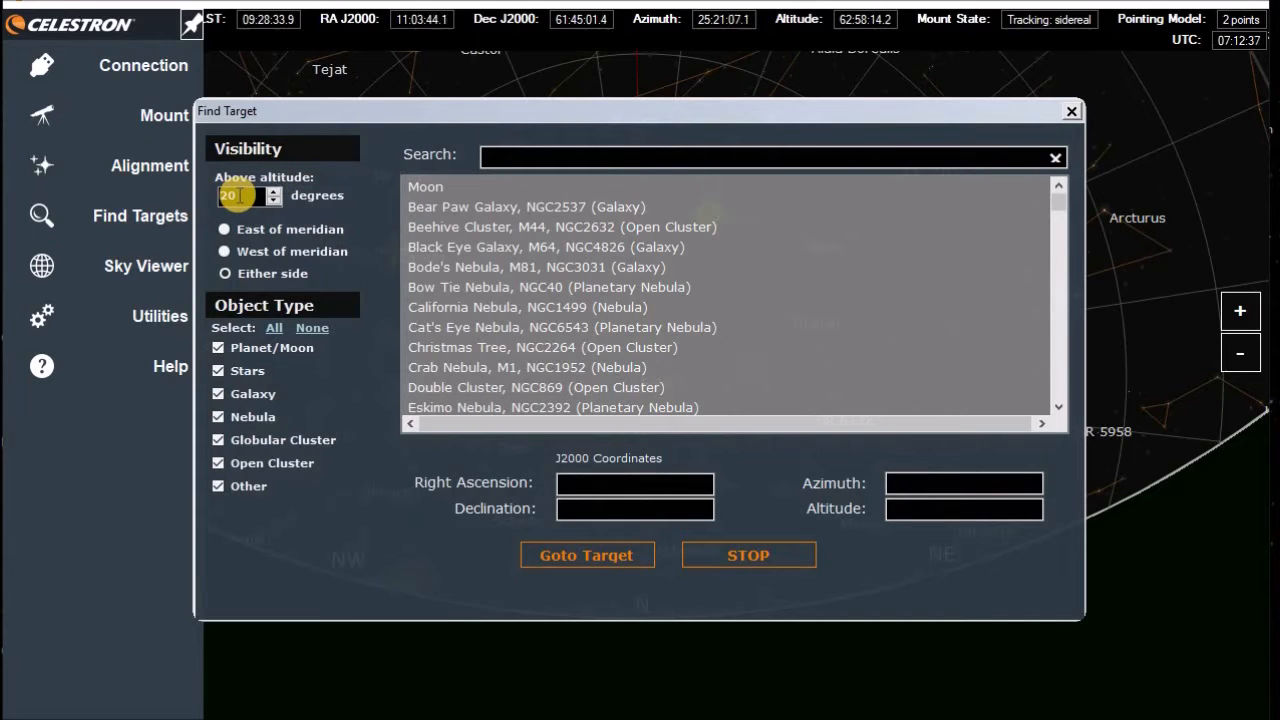
click(238, 195)
double_click(238, 195)
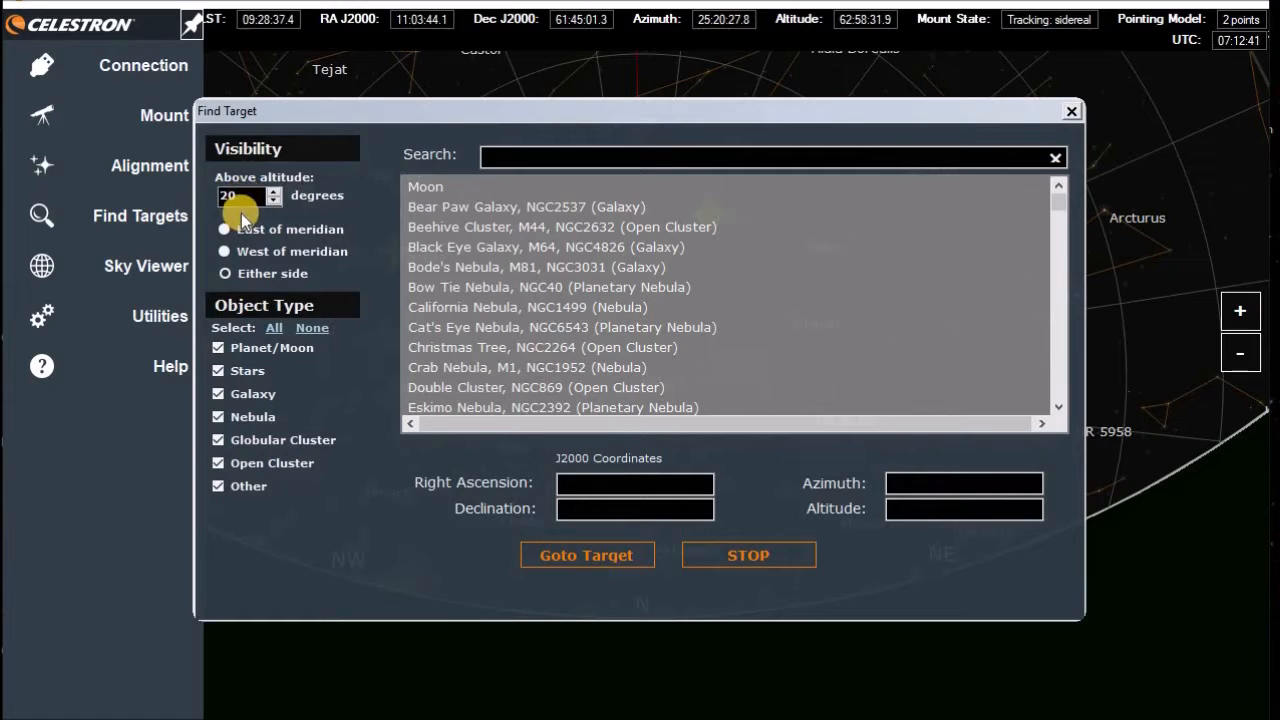
double_click(241, 198)
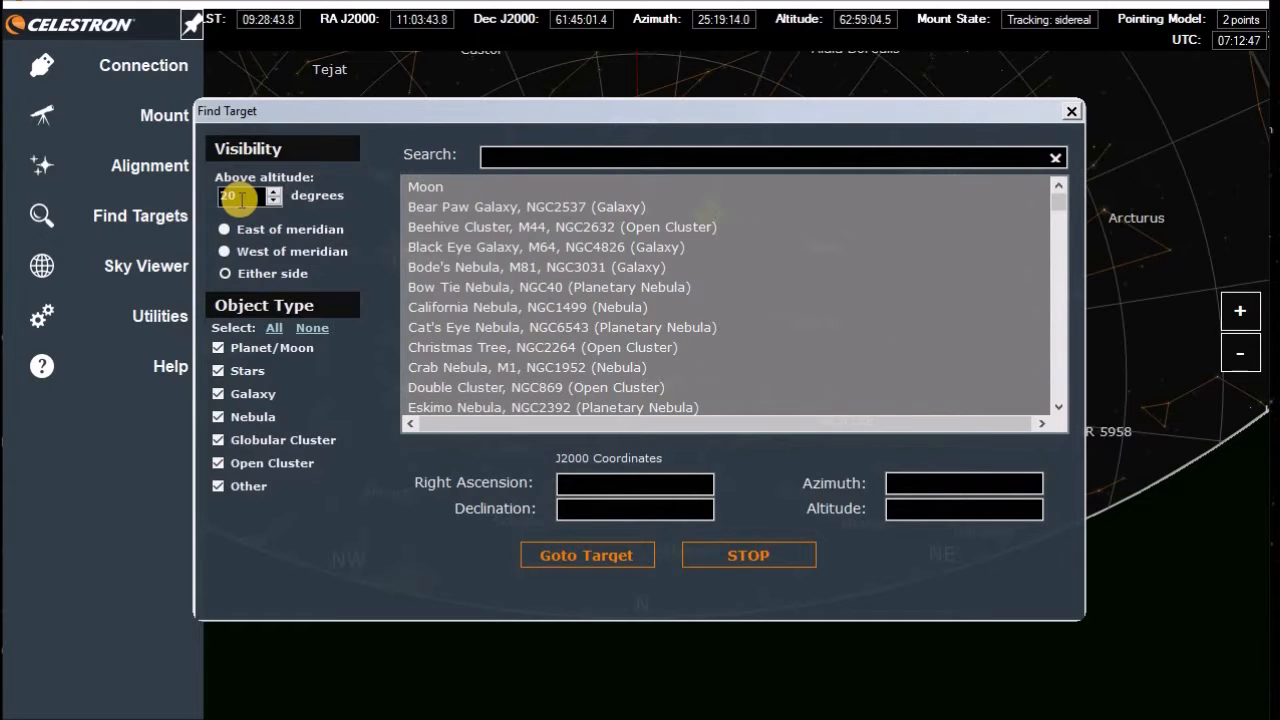
click(238, 198)
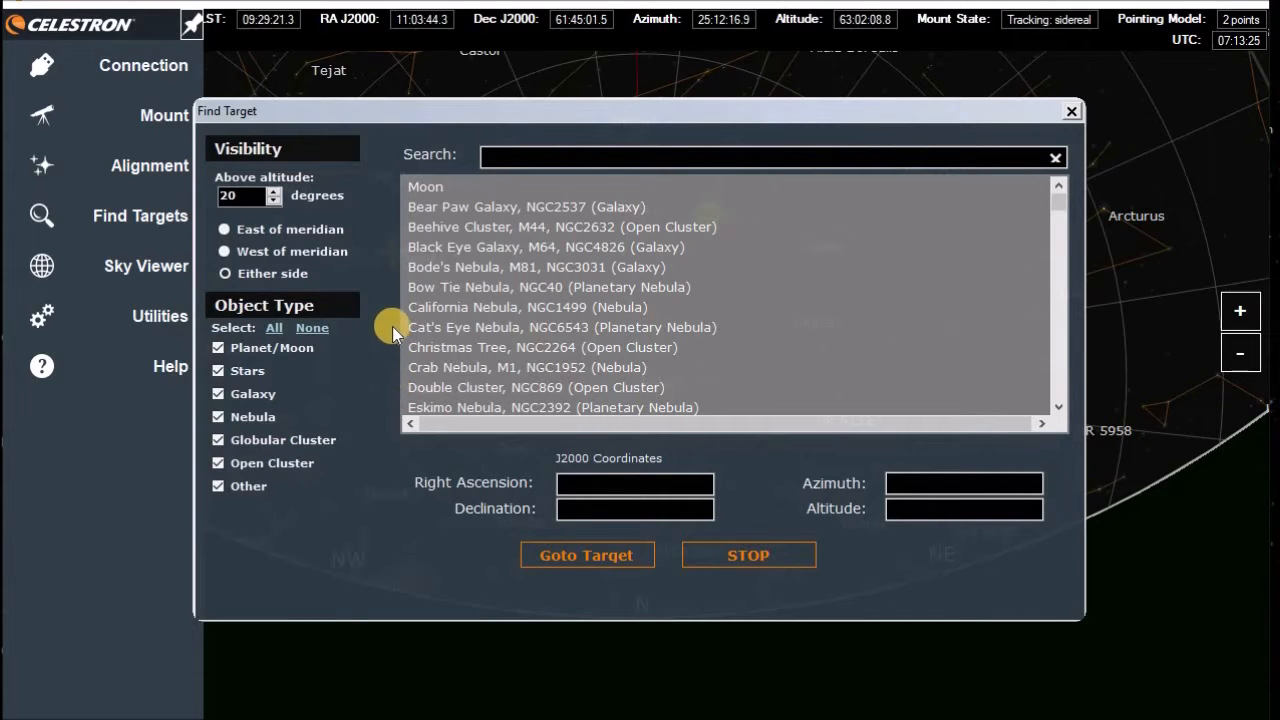
scroll(453, 255, down, 1)
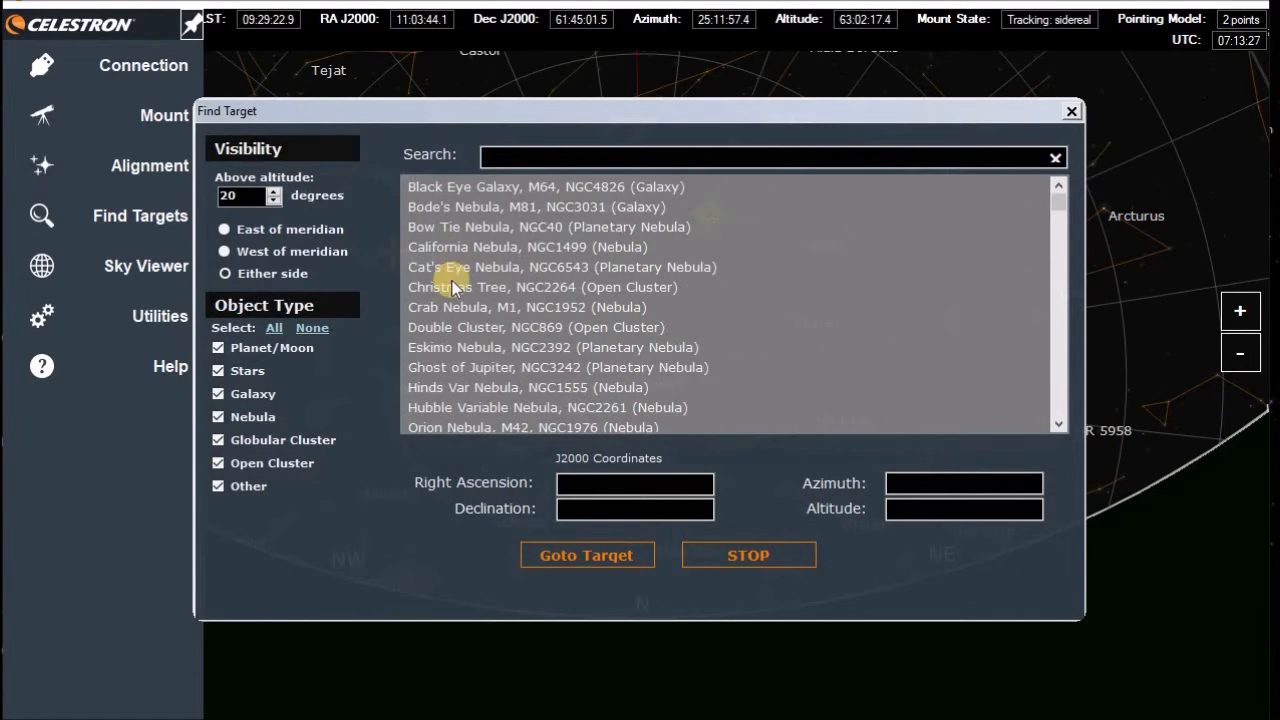
scroll(476, 264, down, 2)
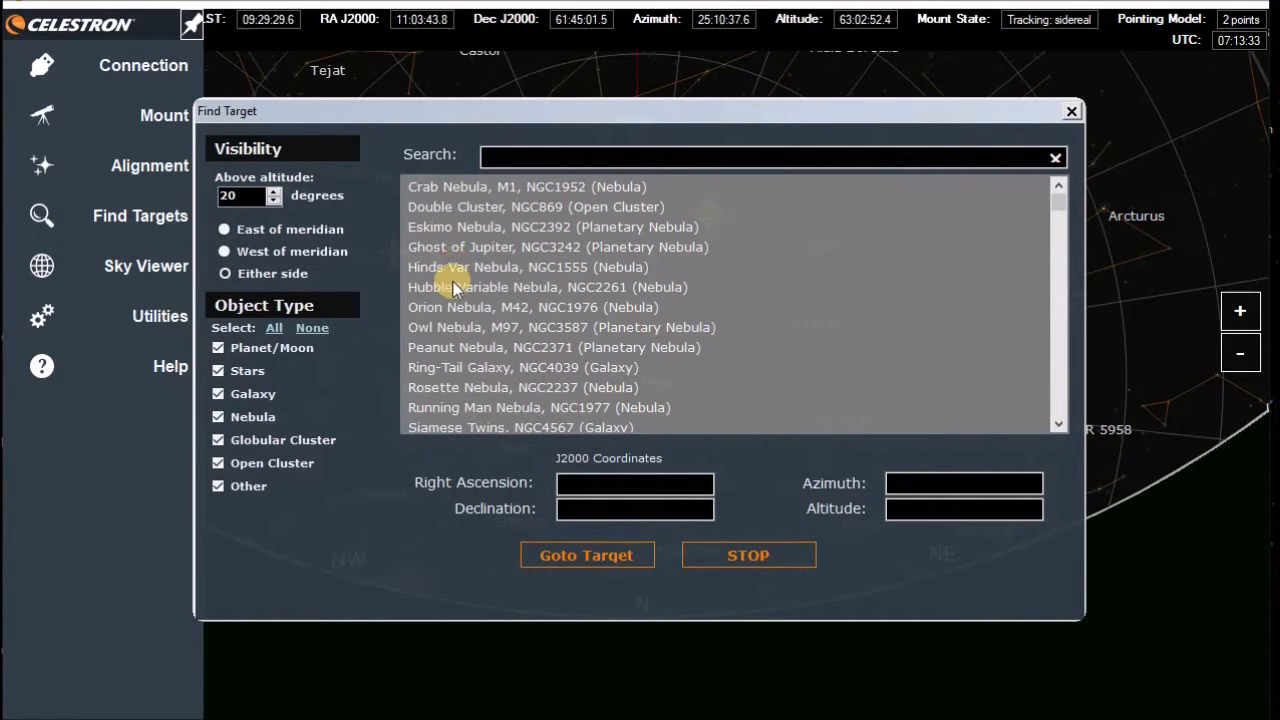
scroll(450, 292, up, 3)
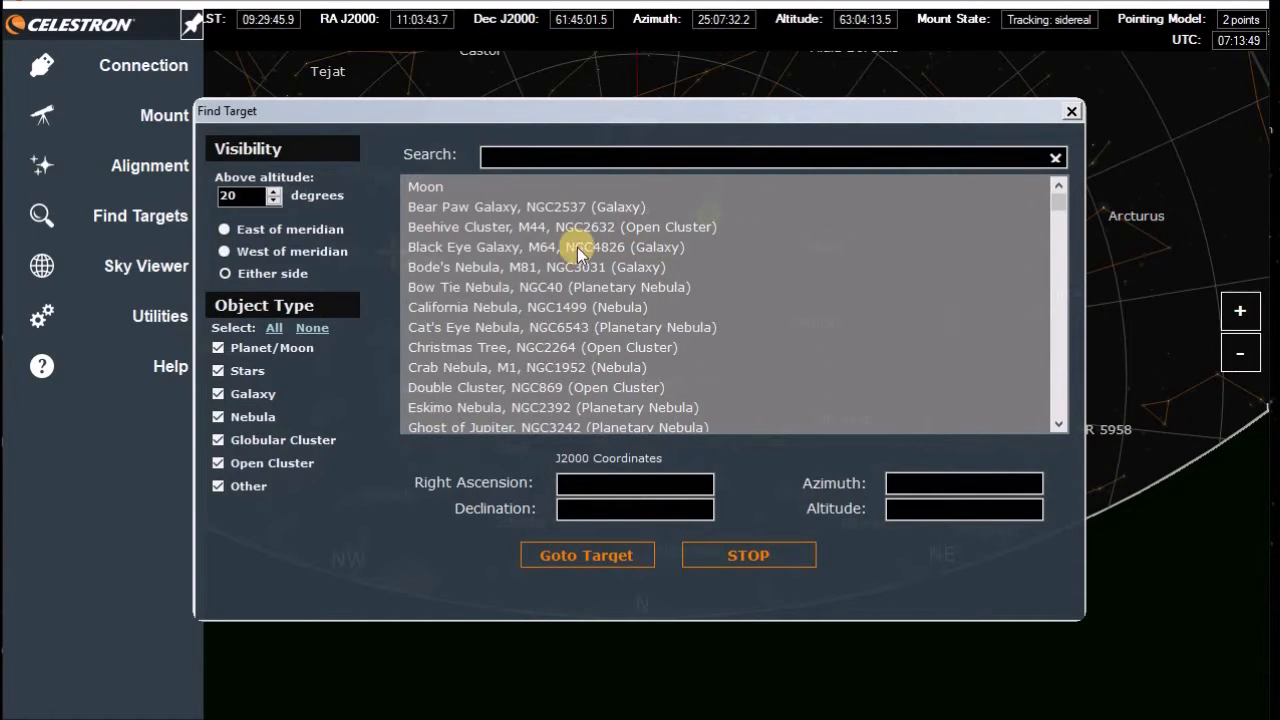
Search the local database for m64 and try to slew without selecting the result.
click(543, 160)
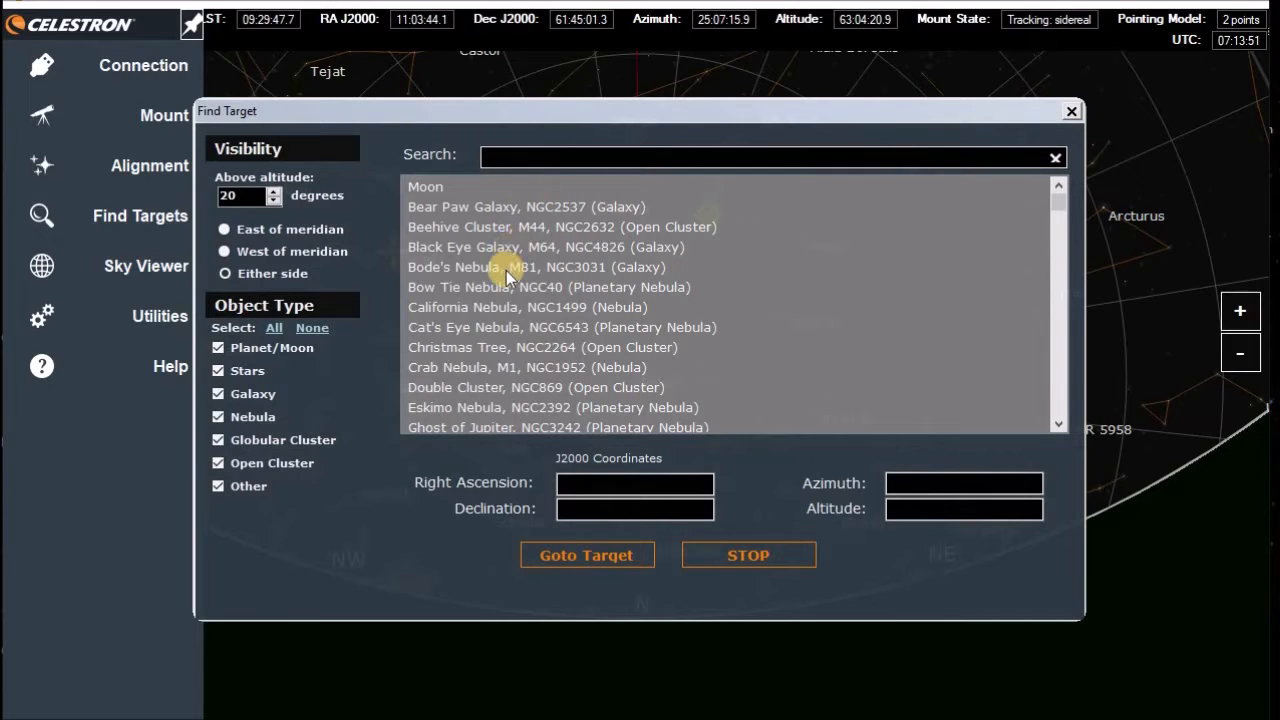
click(537, 158)
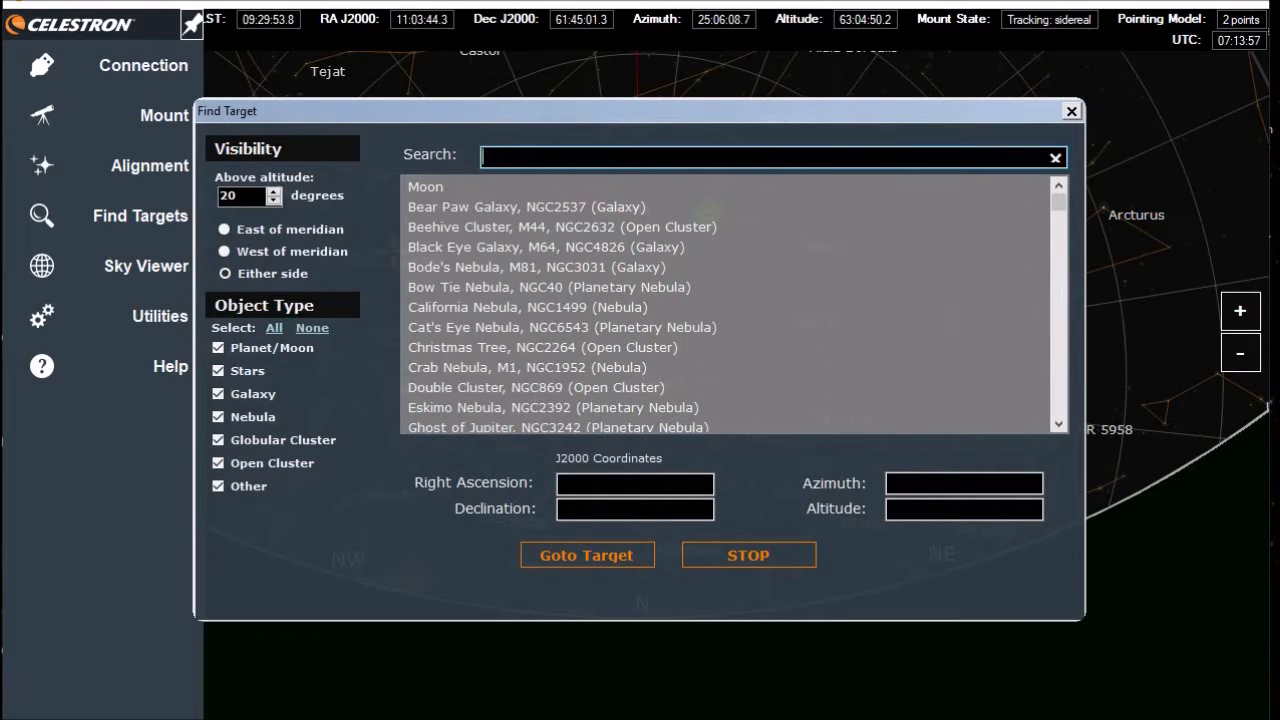
text(m64)
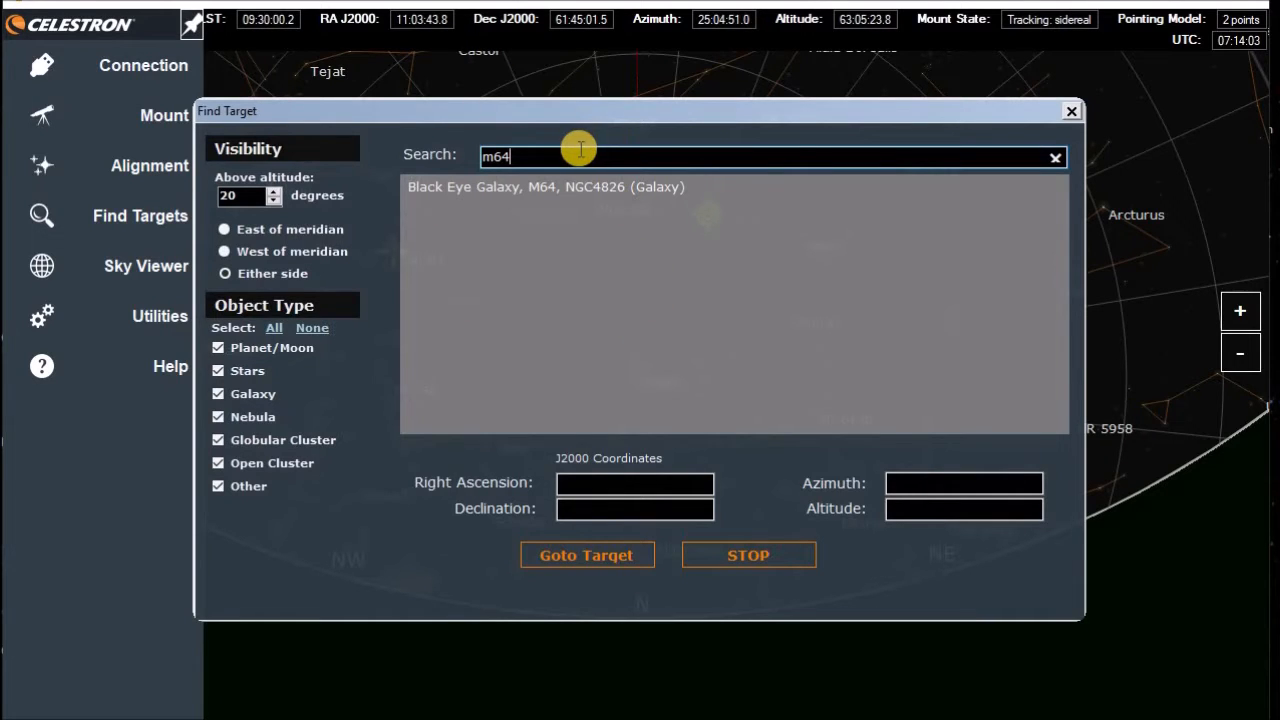
click(574, 557)
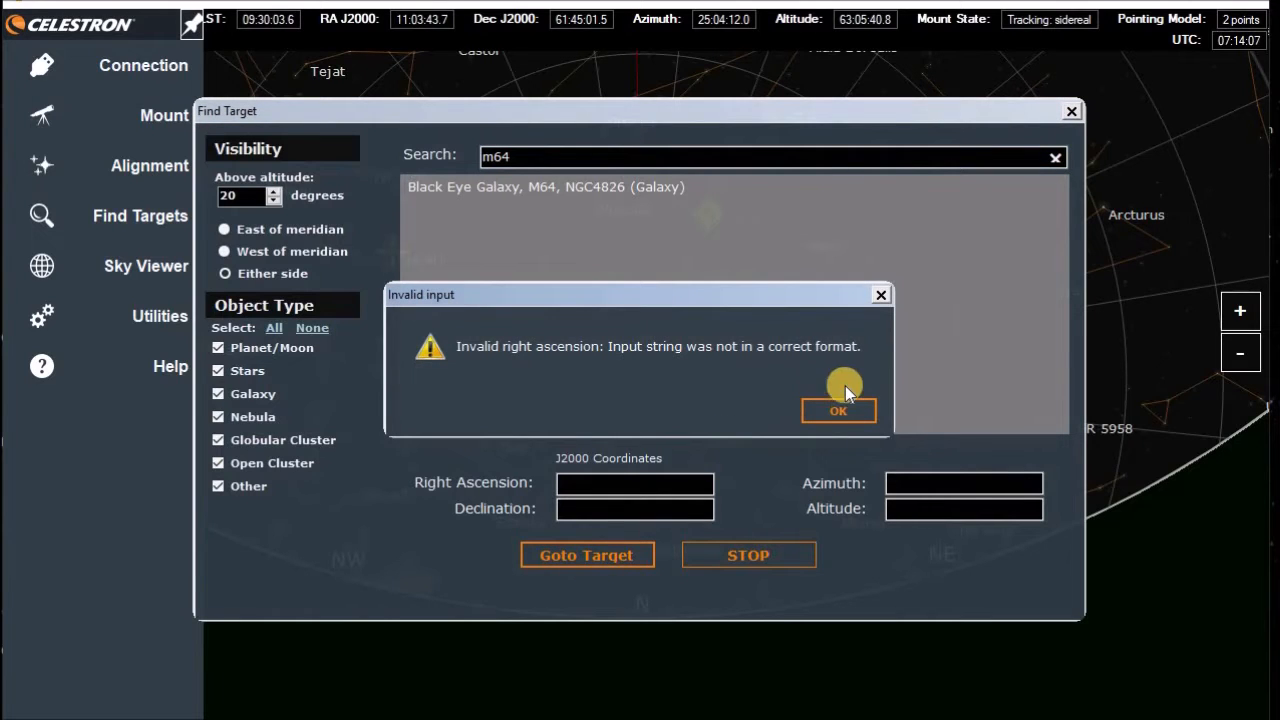
click(849, 408)
Select the Black Eye Galaxy (M64, NGC4826) in the results and slew the mount to it.
double_click(536, 158)
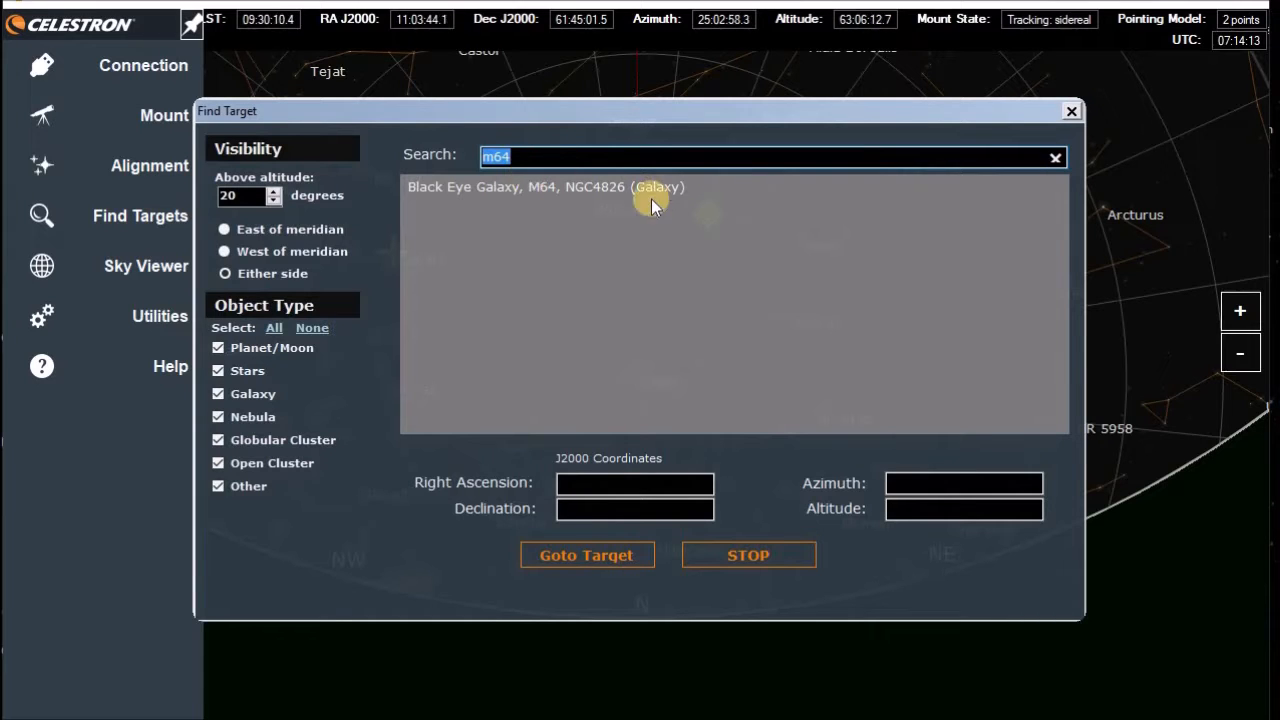
click(581, 191)
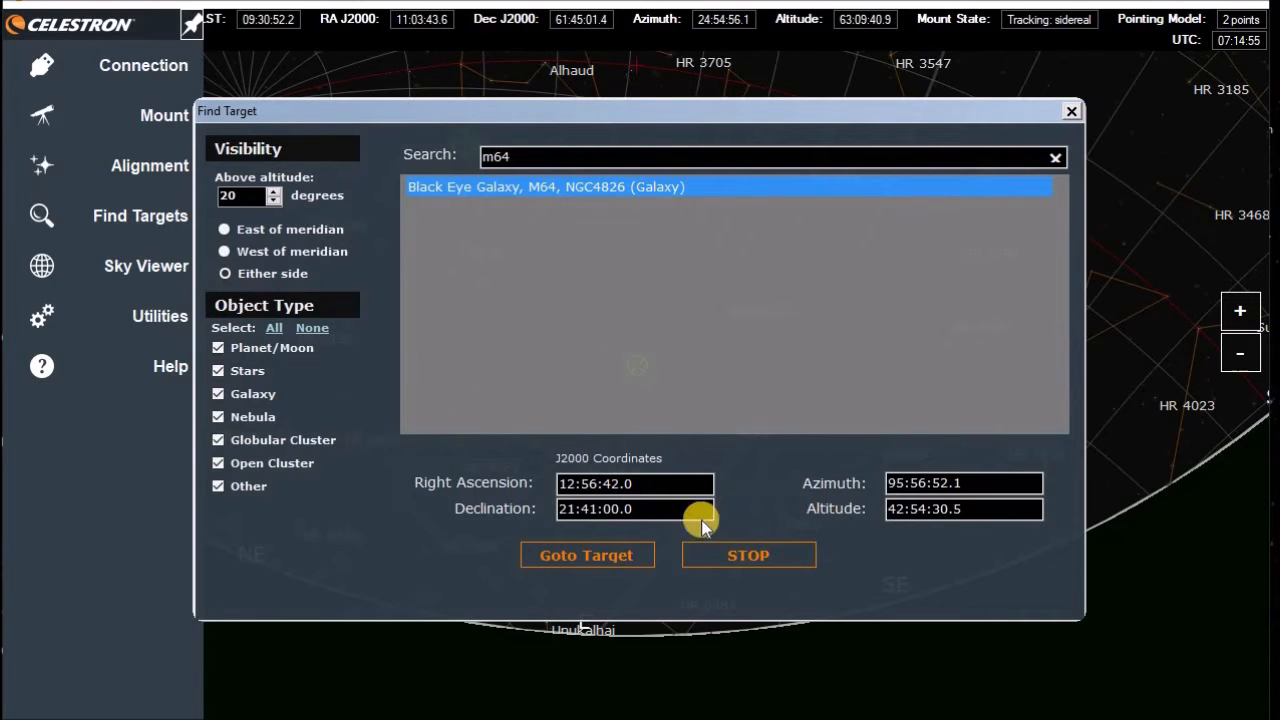
click(599, 556)
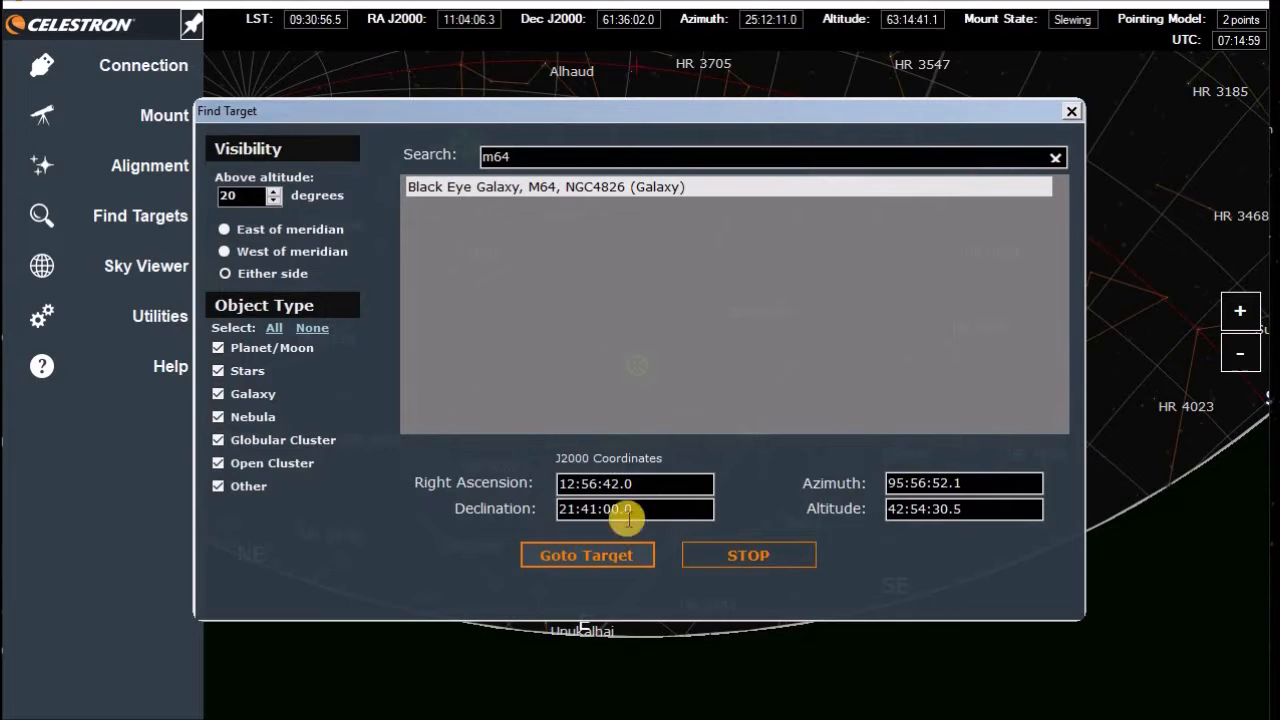
Move the target finder aside to view the slew on the sky chart, and close the finder.
drag(963, 100, 986, 677)
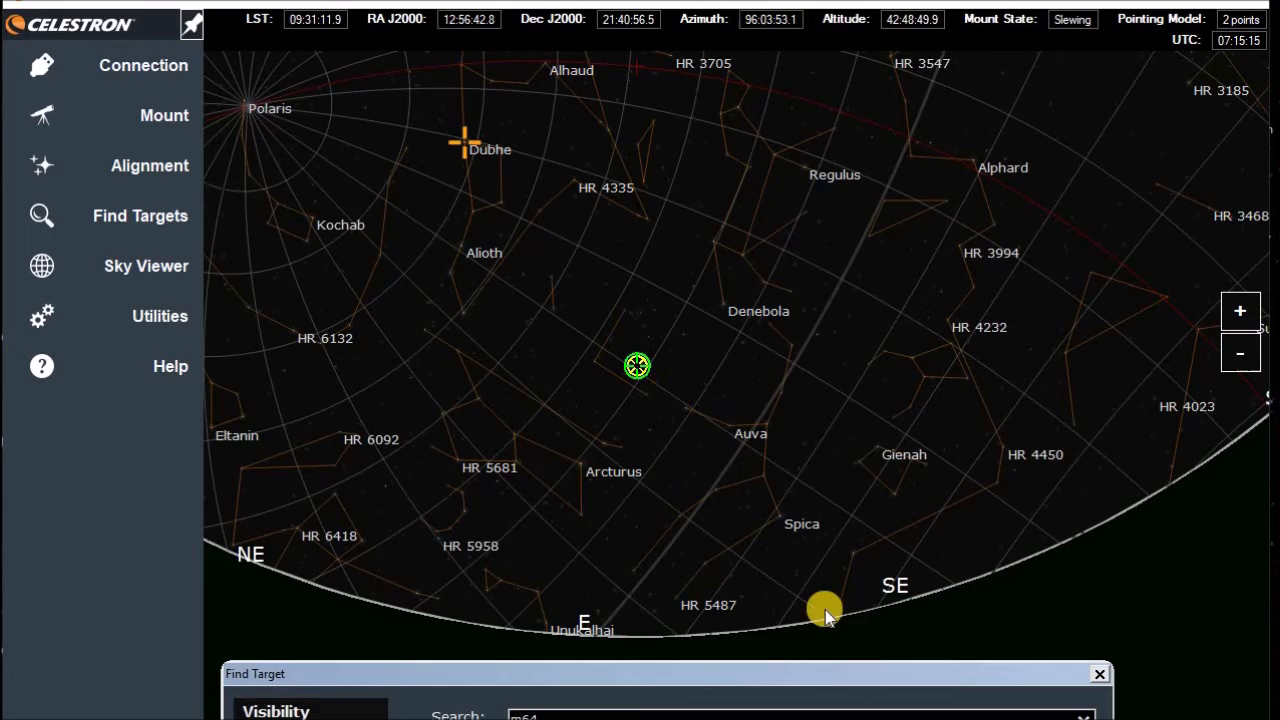
drag(808, 683, 800, 176)
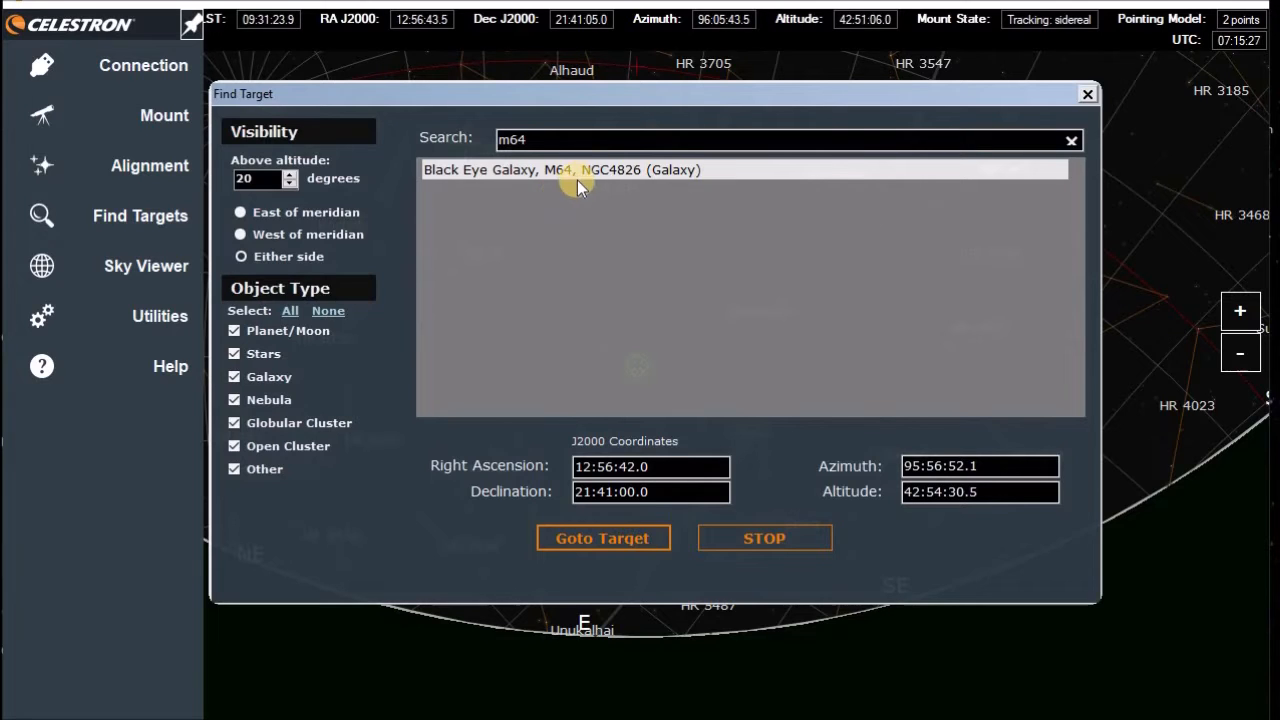
click(1090, 92)
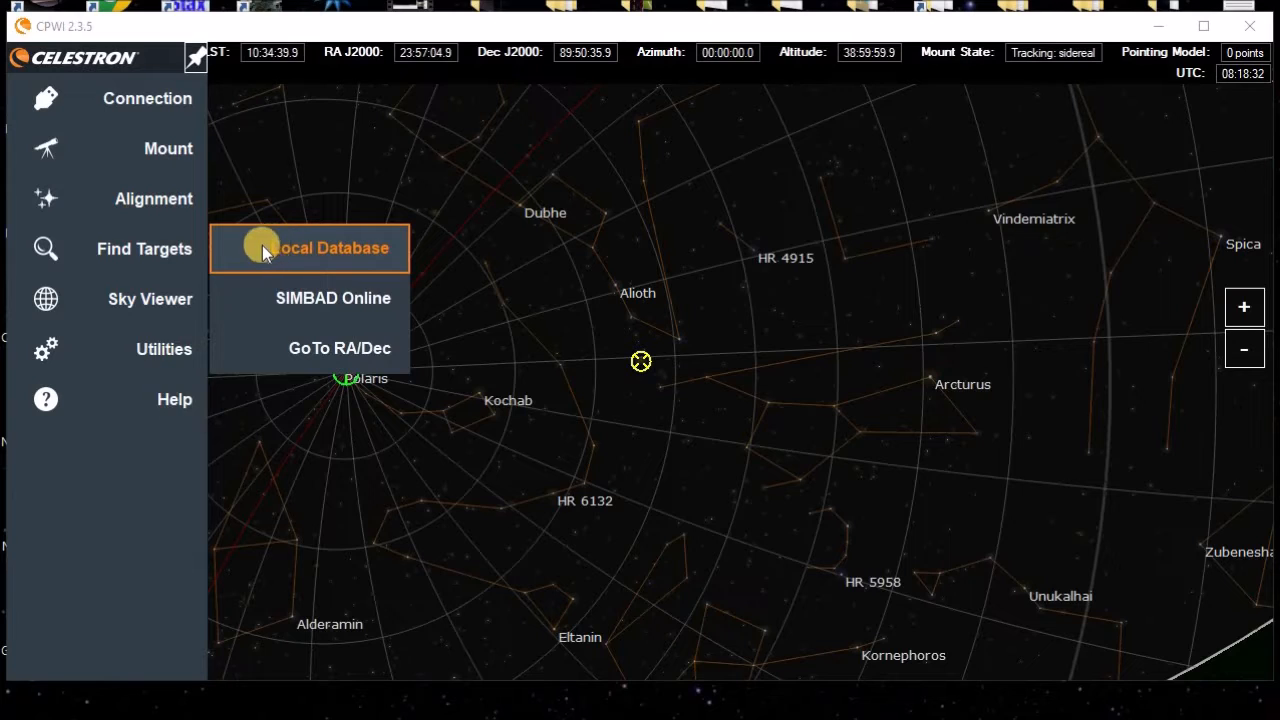
Open the SIMBAD online search and look up the object m101.
click(253, 296)
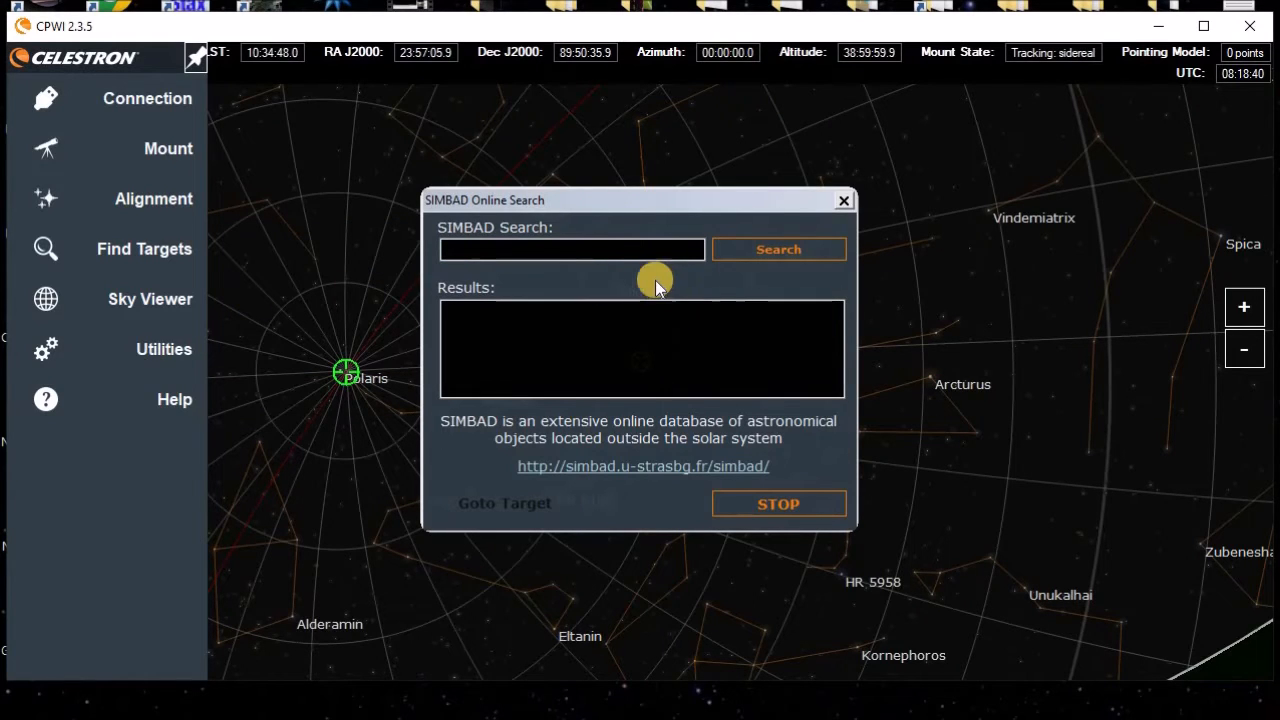
click(576, 254)
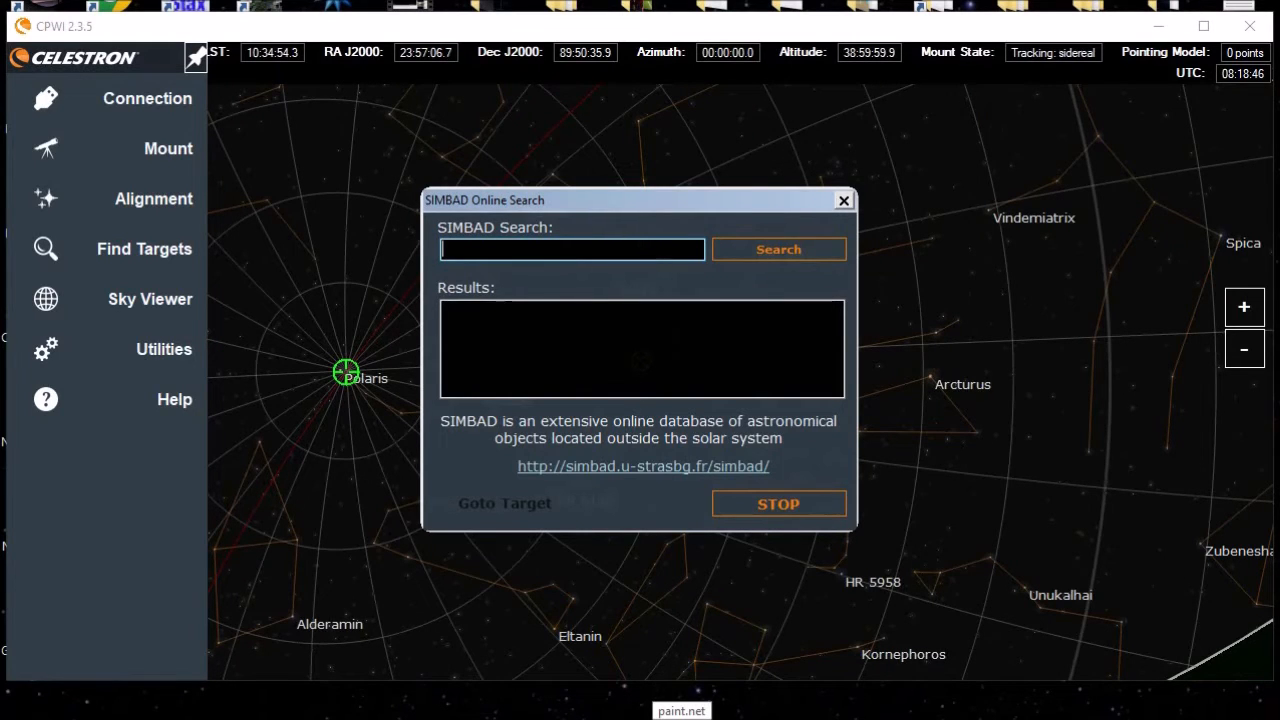
text(m1)
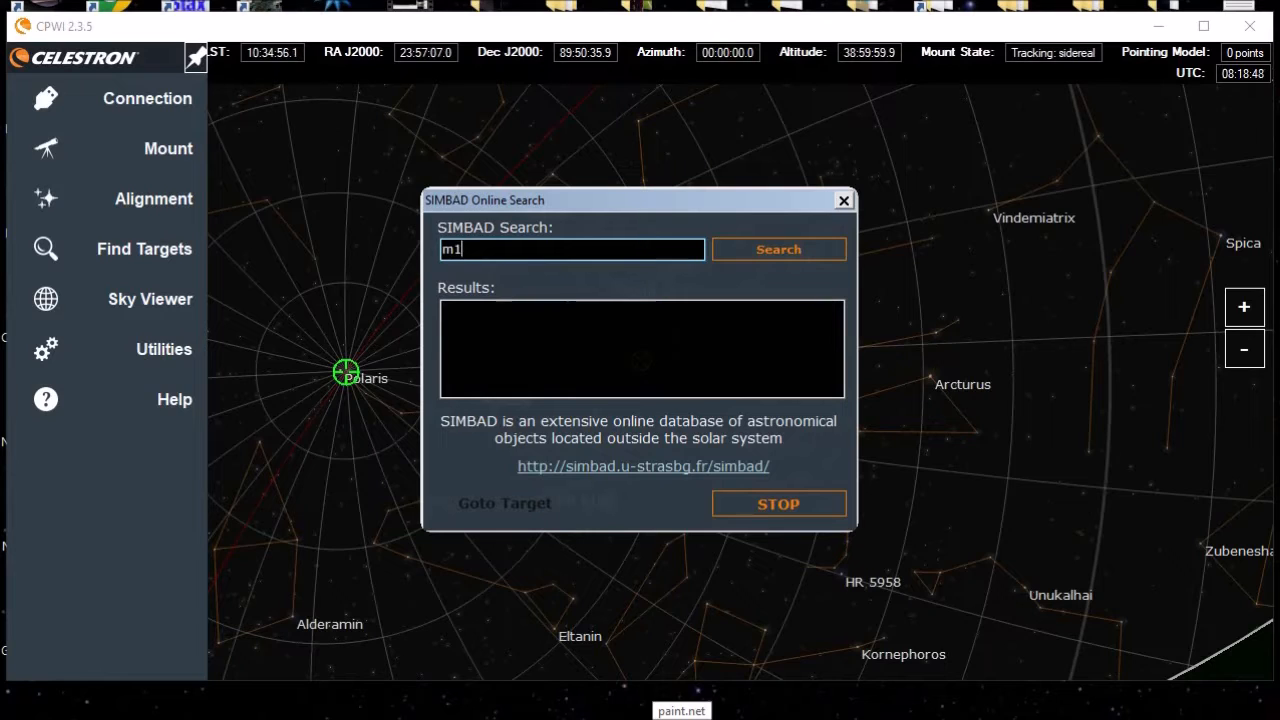
text(01)
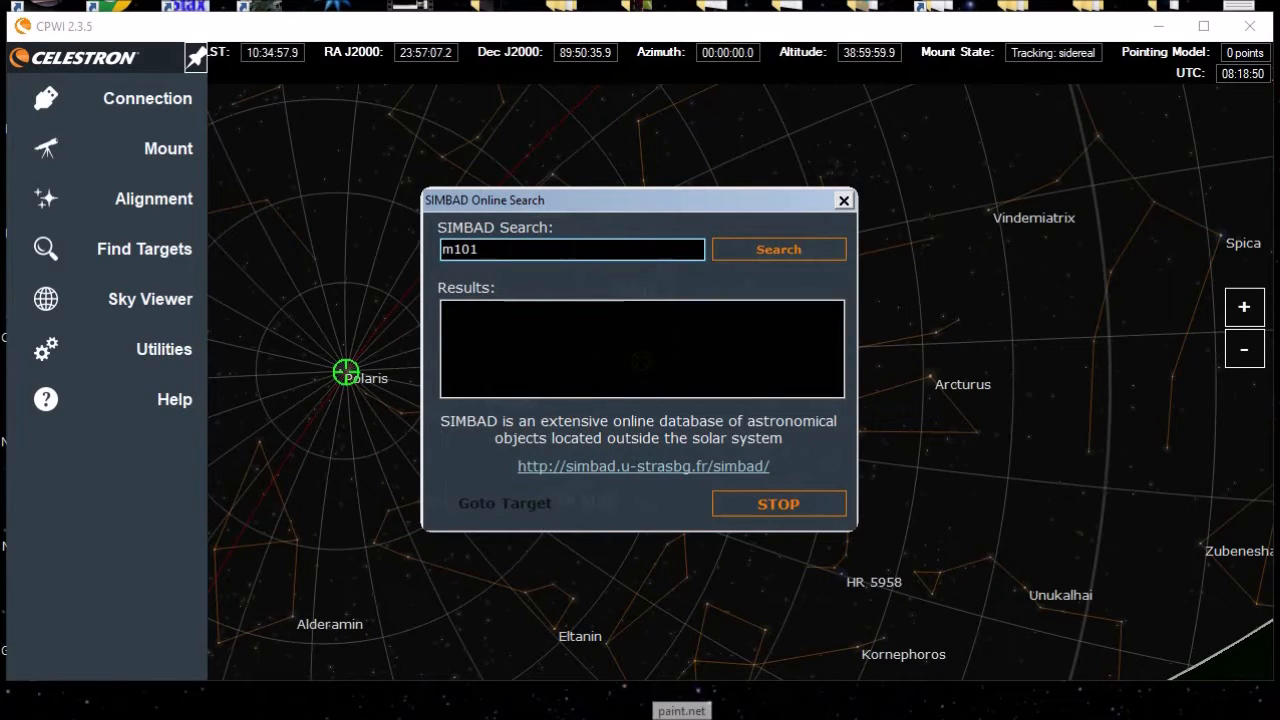
click(763, 250)
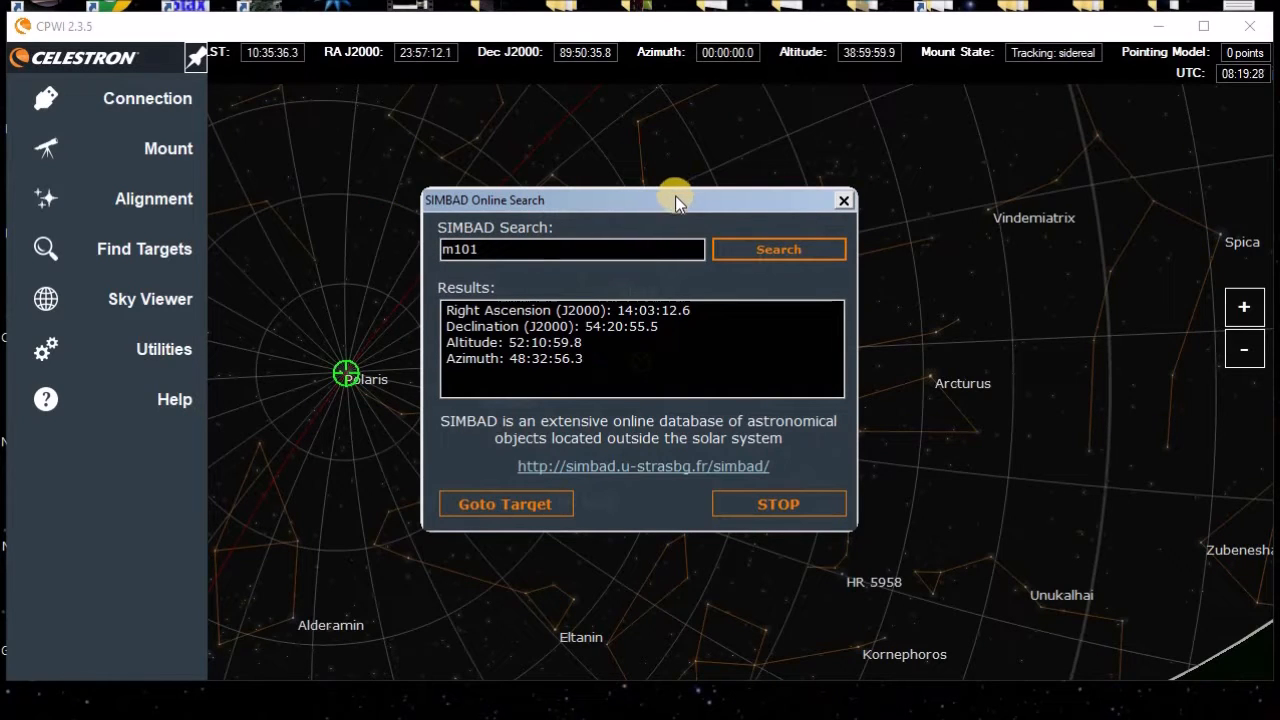
Close the SIMBAD search and open the option for slewing to RA/Dec coordinates.
drag(673, 196, 620, 165)
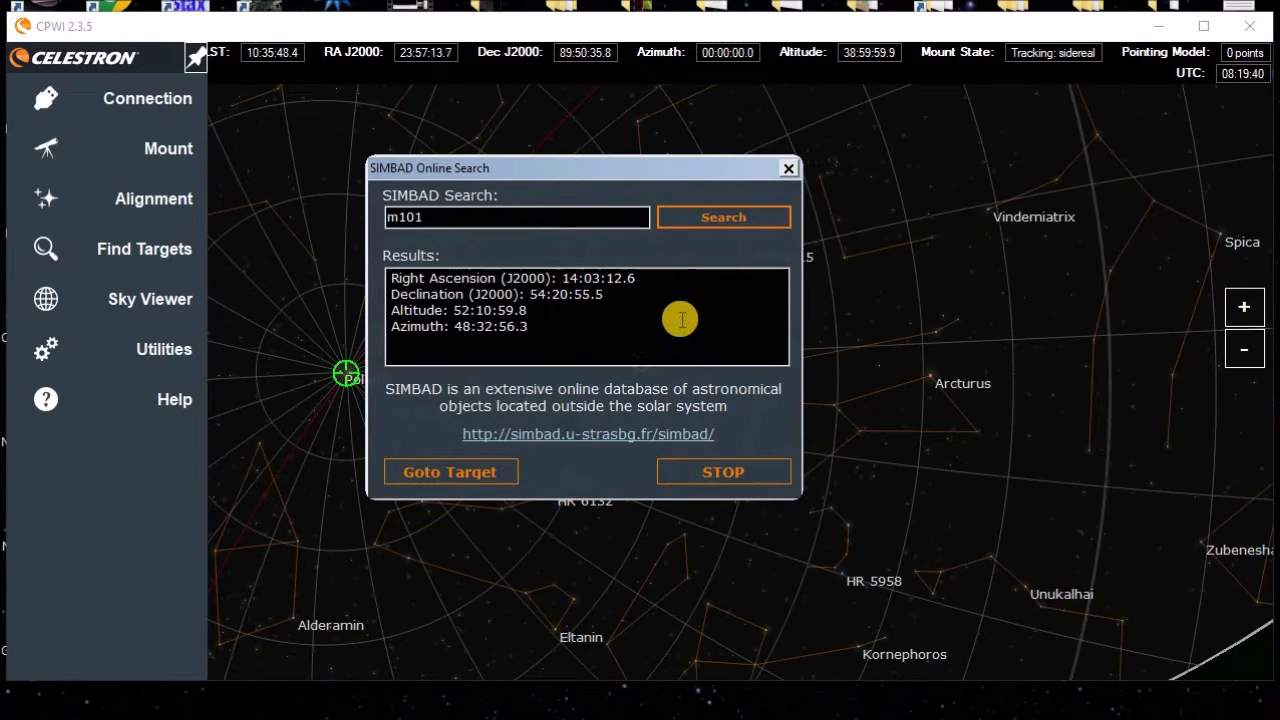
click(789, 170)
click(149, 249)
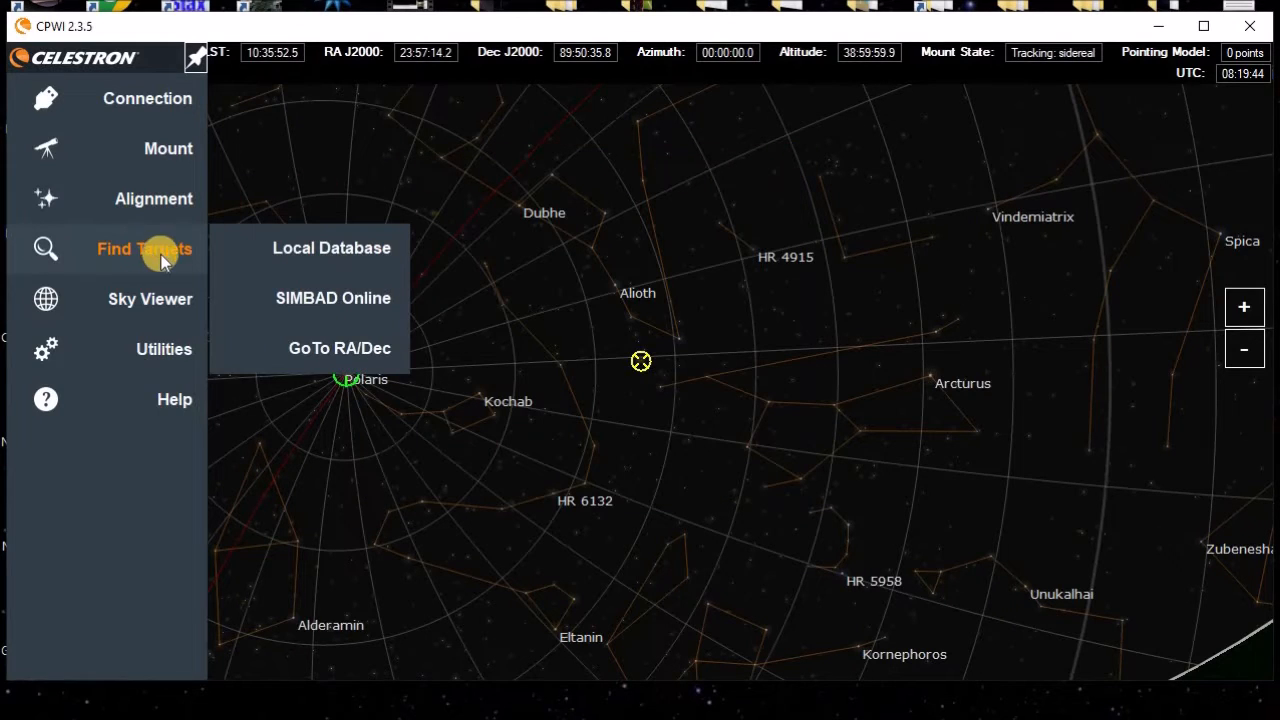
click(257, 351)
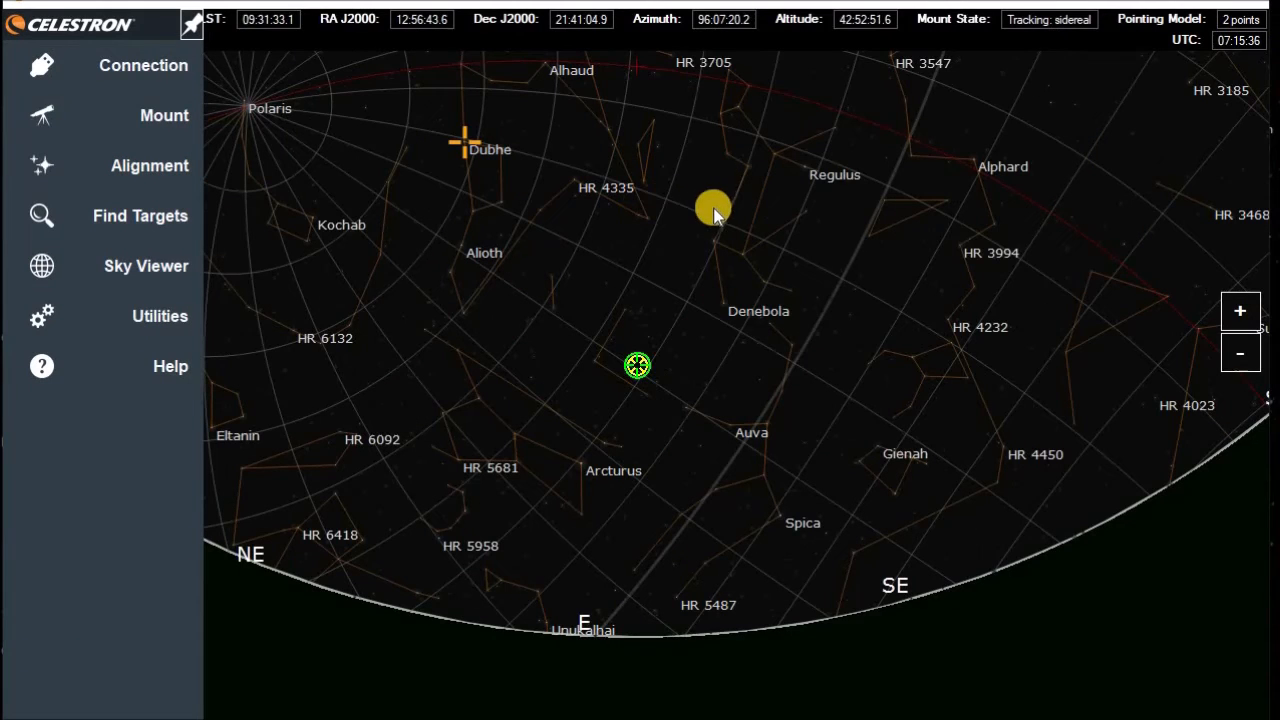
Select the Beehive Cluster on the sky chart and slew the mount to it.
click(735, 380)
mouse_move(735, 380)
mouse_down()
mouse_move(763, 480)
mouse_move(809, 443)
mouse_move(748, 398)
mouse_up()
scroll(748, 398, down, 3)
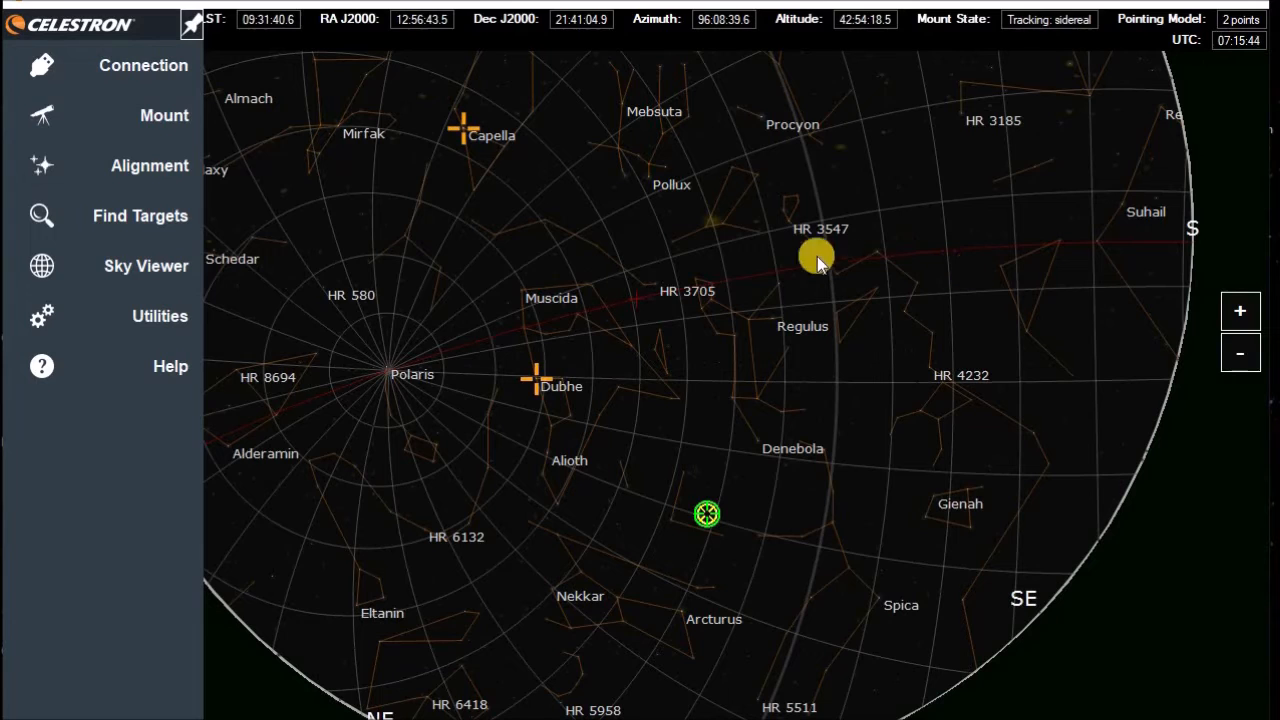
click(710, 228)
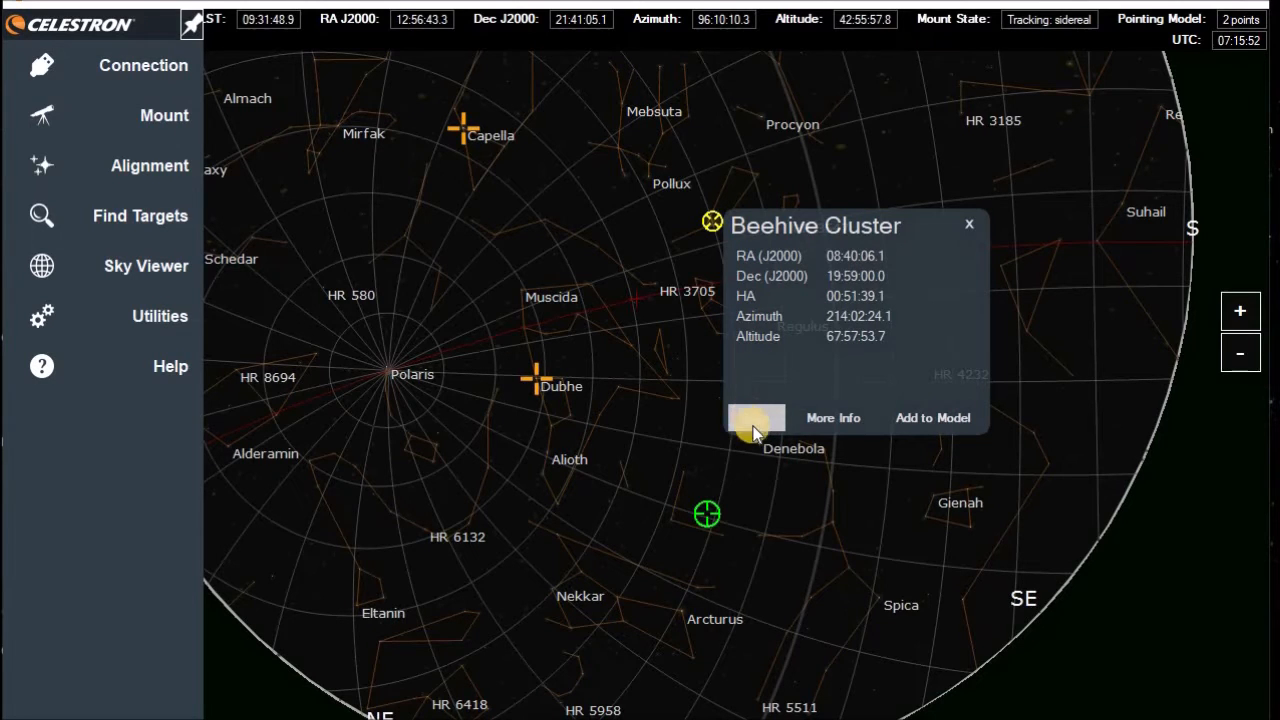
click(750, 418)
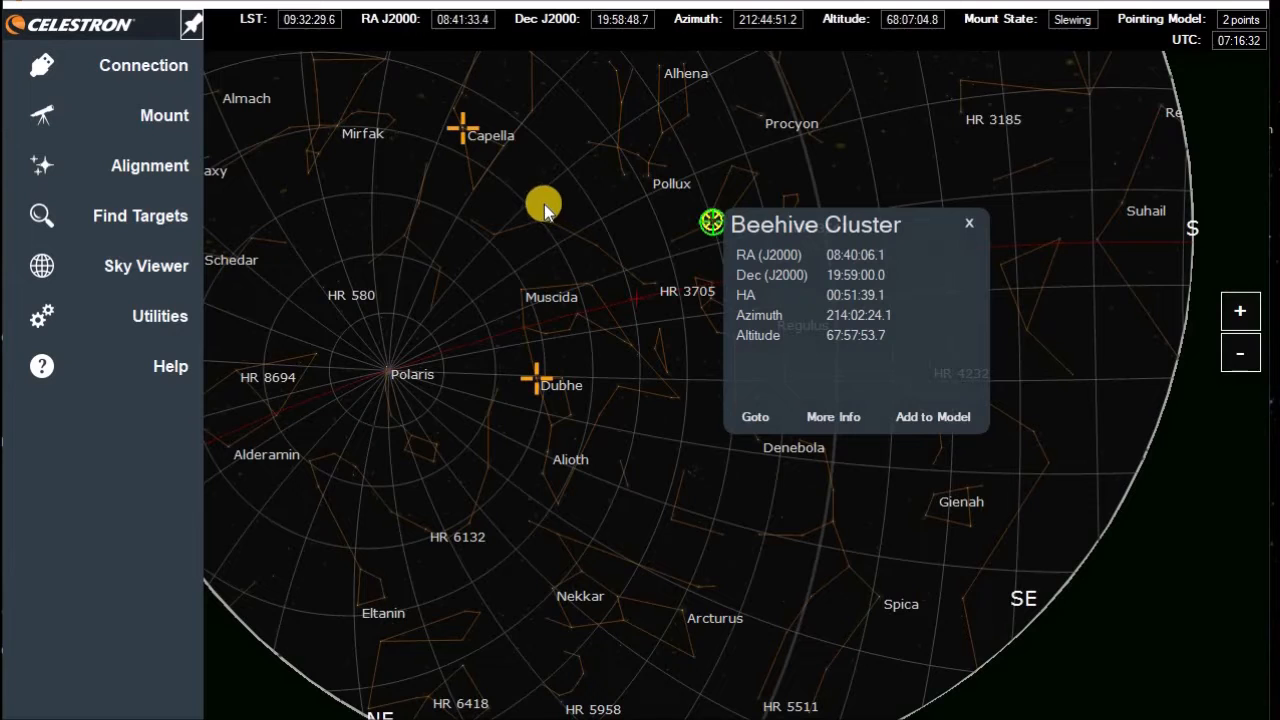
Dismiss the Beehive Cluster details, select Capella on the sky chart and slew the mount to it.
scroll(592, 189, down, 2)
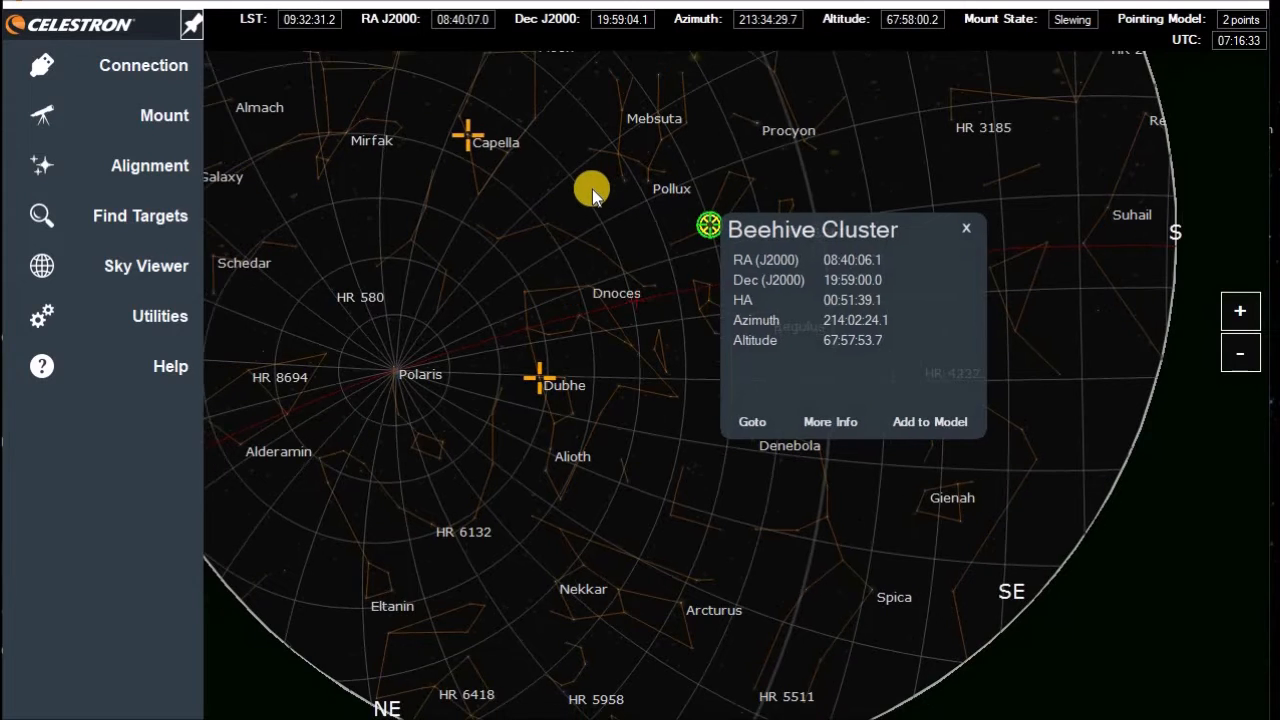
scroll(591, 189, down, 1)
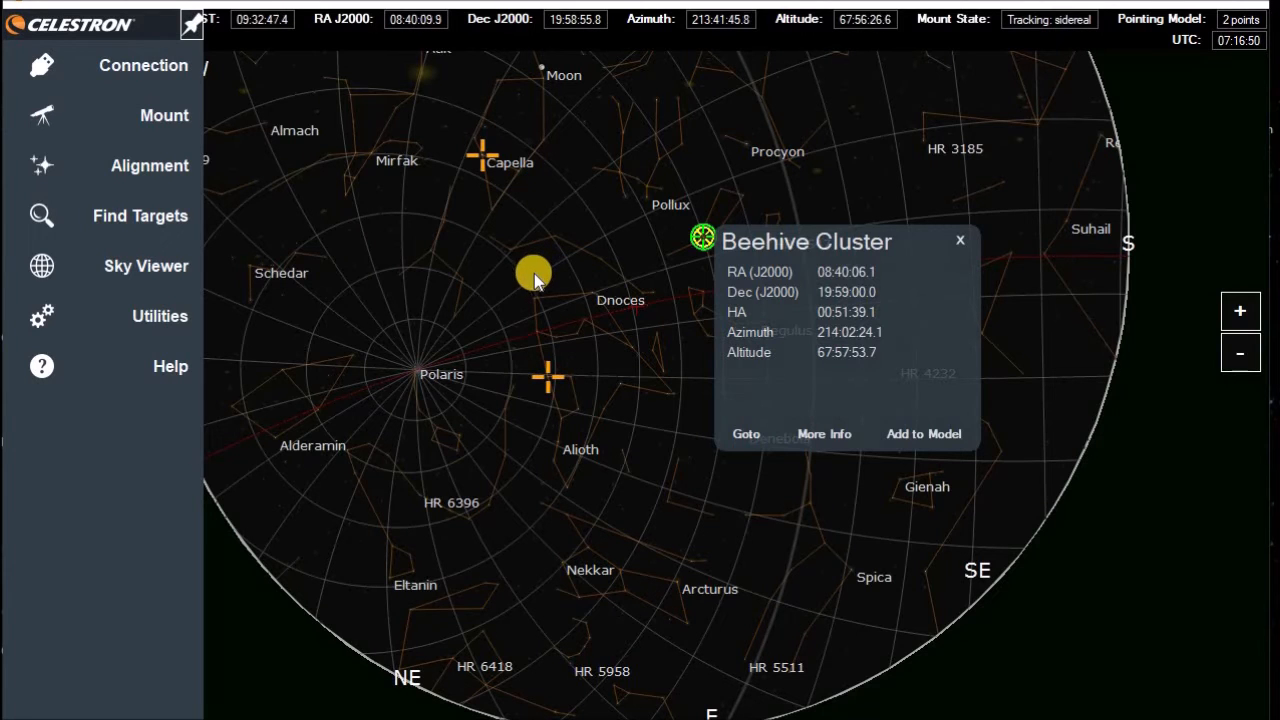
click(960, 241)
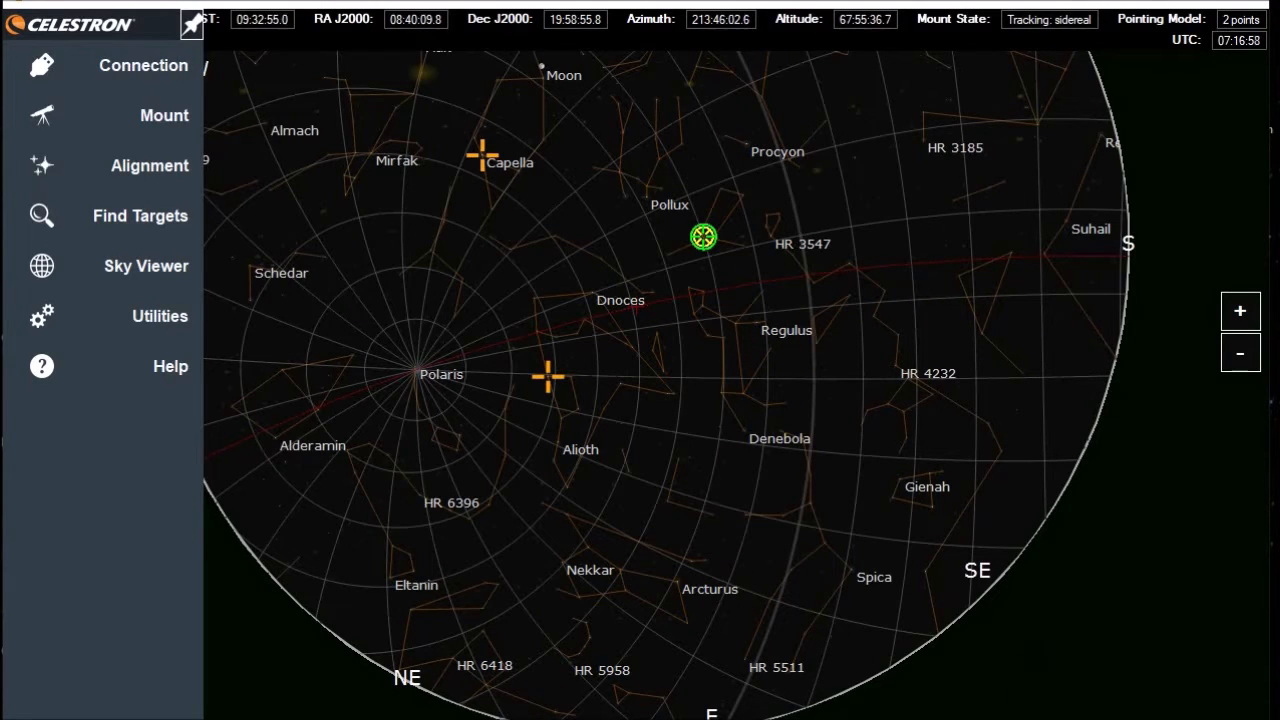
click(482, 160)
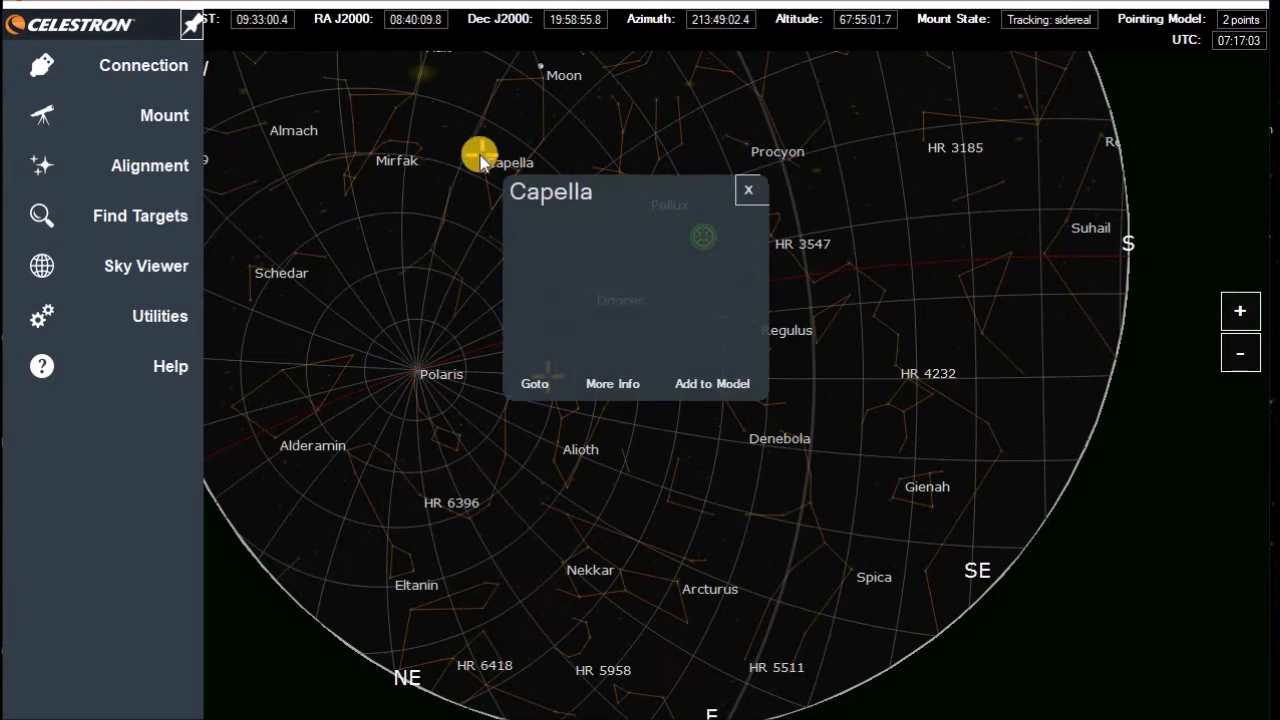
click(525, 358)
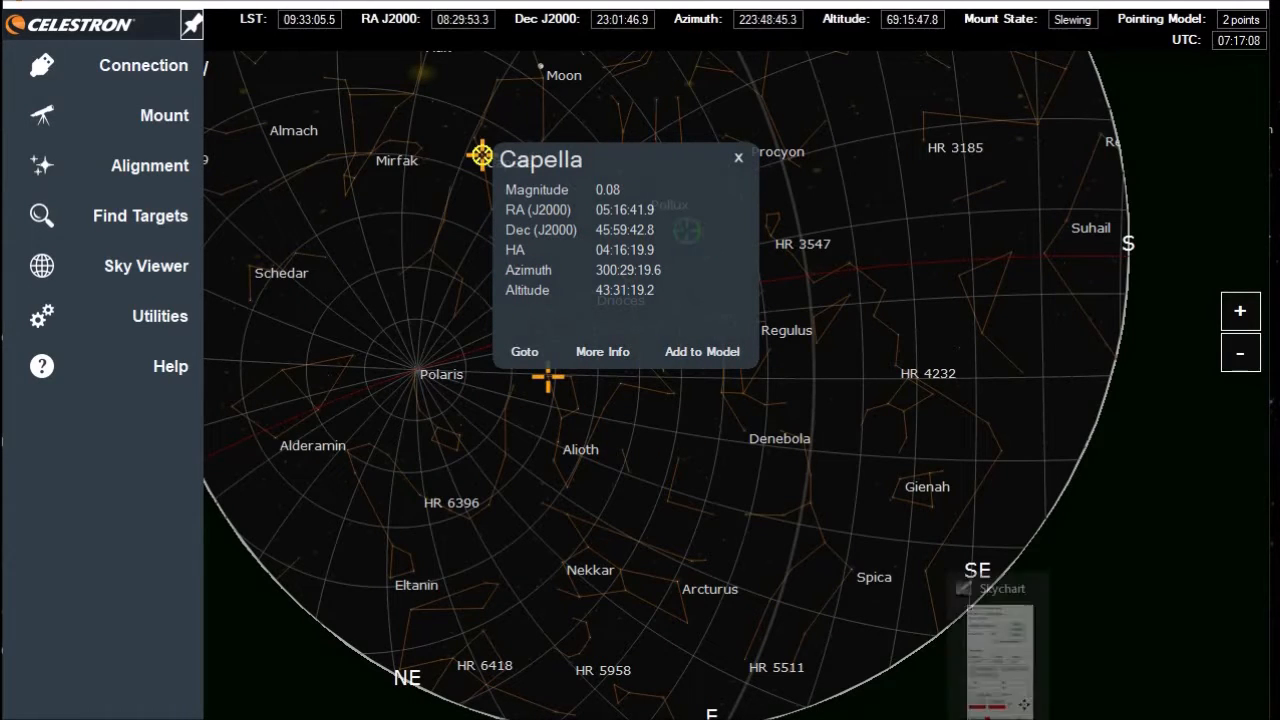
Switch to Cartes du Ciel and open its telescope connection interface.
click(1000, 600)
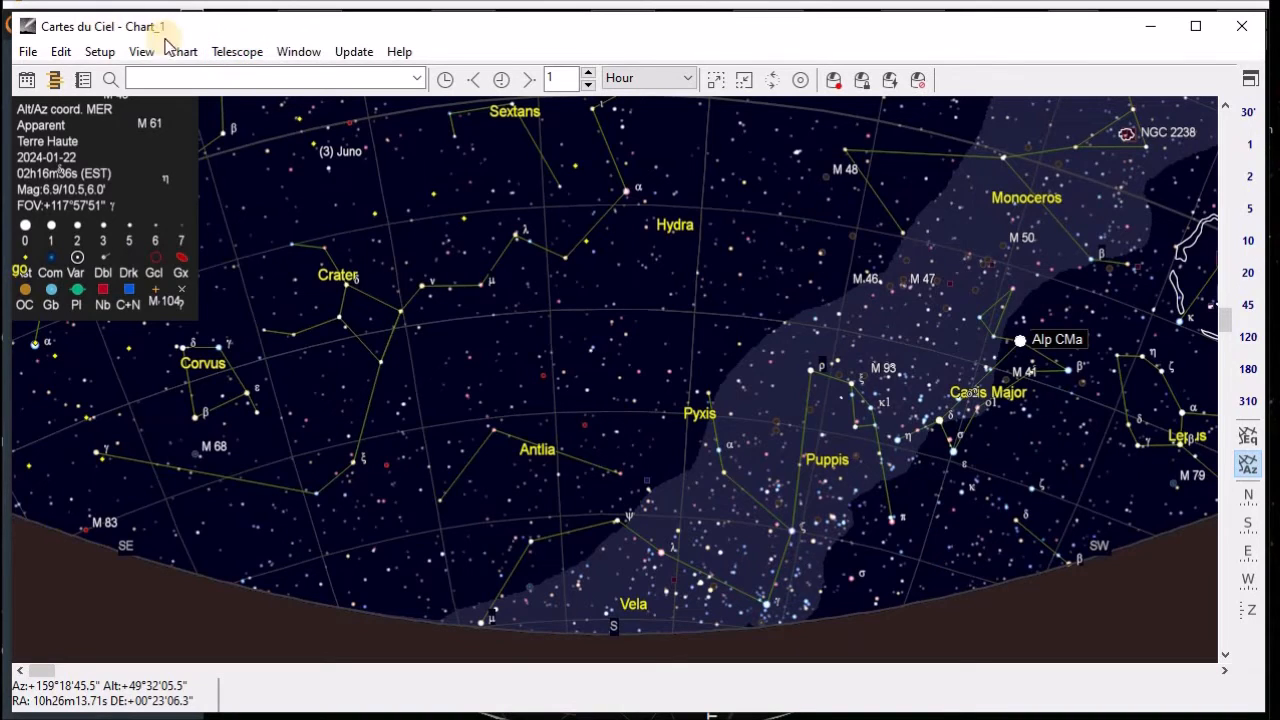
click(238, 55)
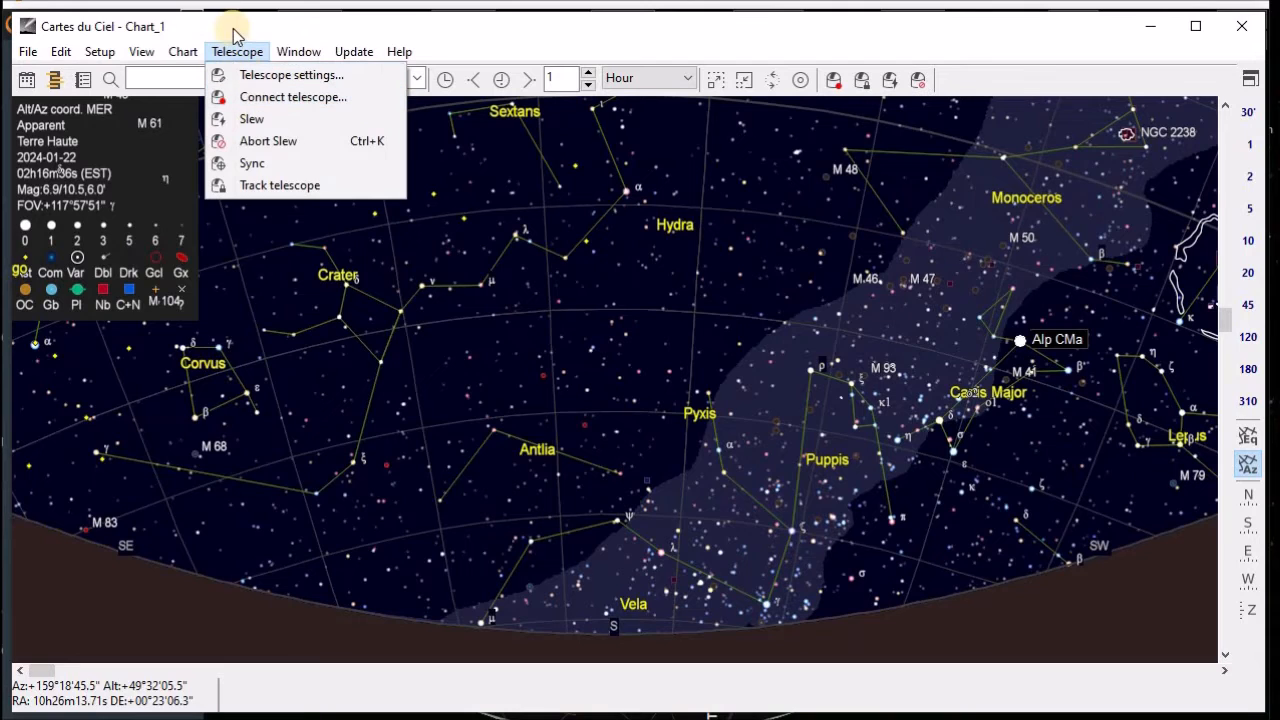
click(265, 97)
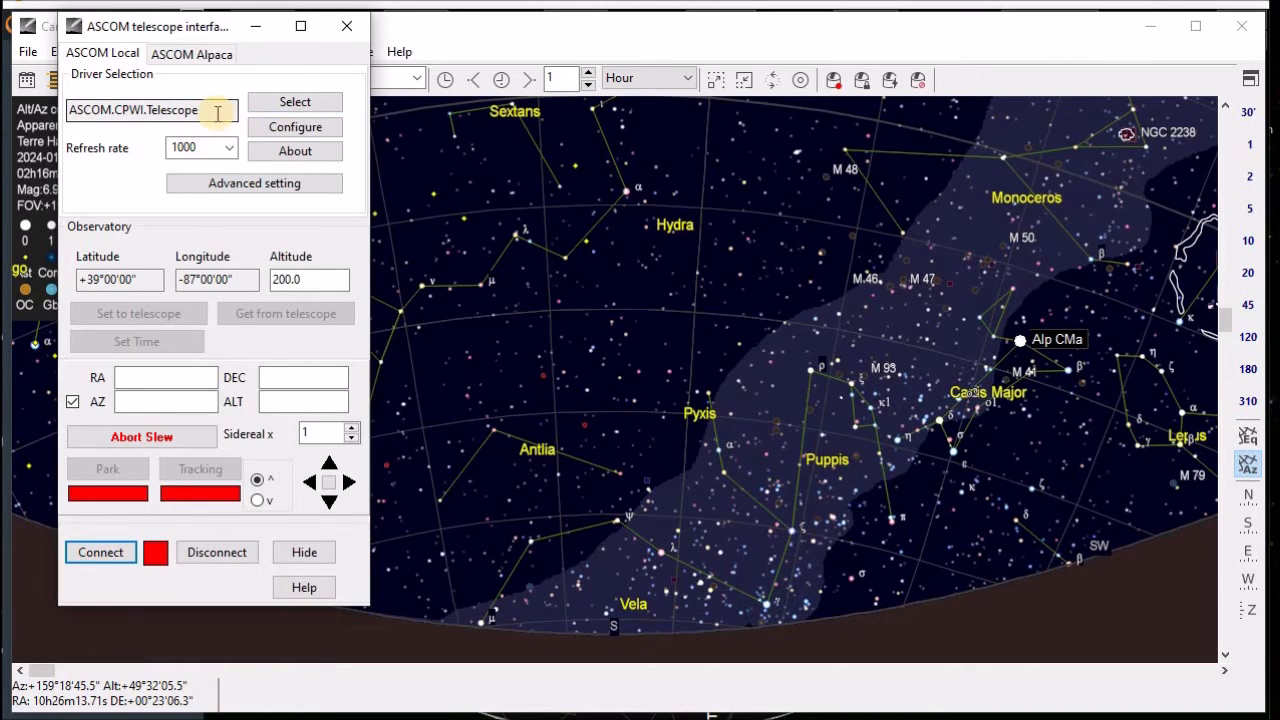
Choose CPWI as the ASCOM telescope driver and connect Cartes du Ciel to the mount.
click(267, 105)
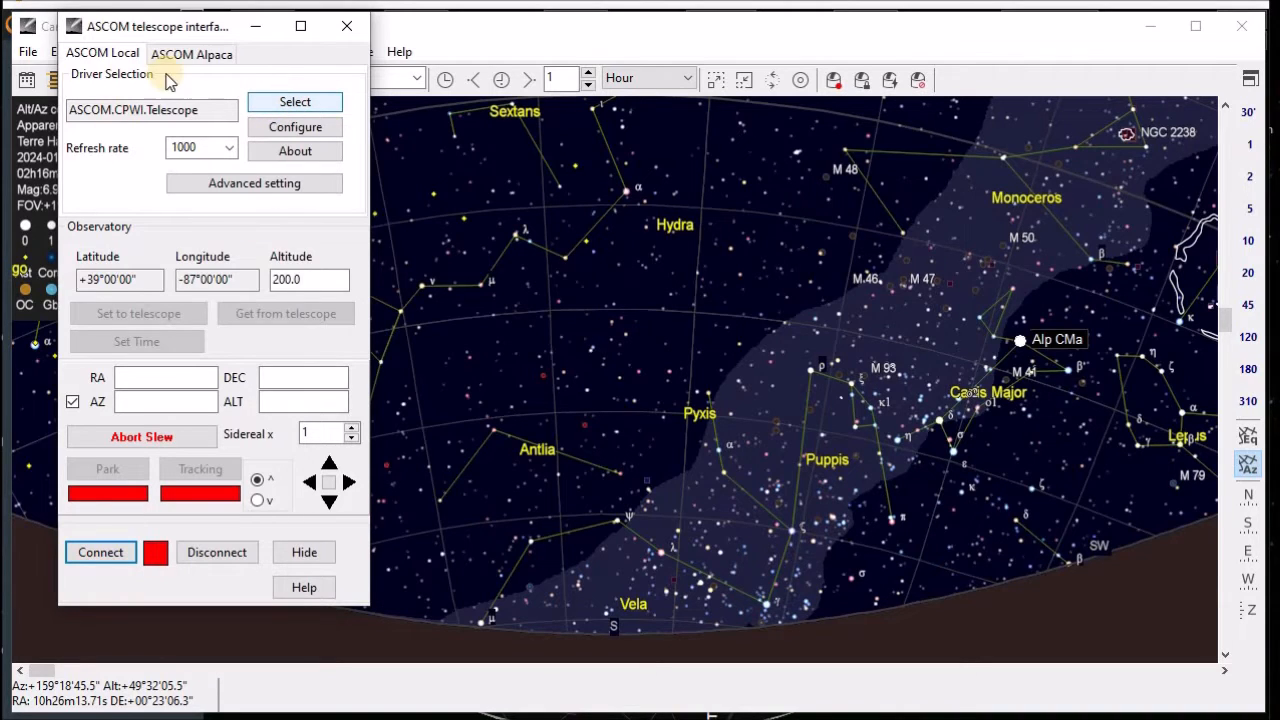
click(308, 101)
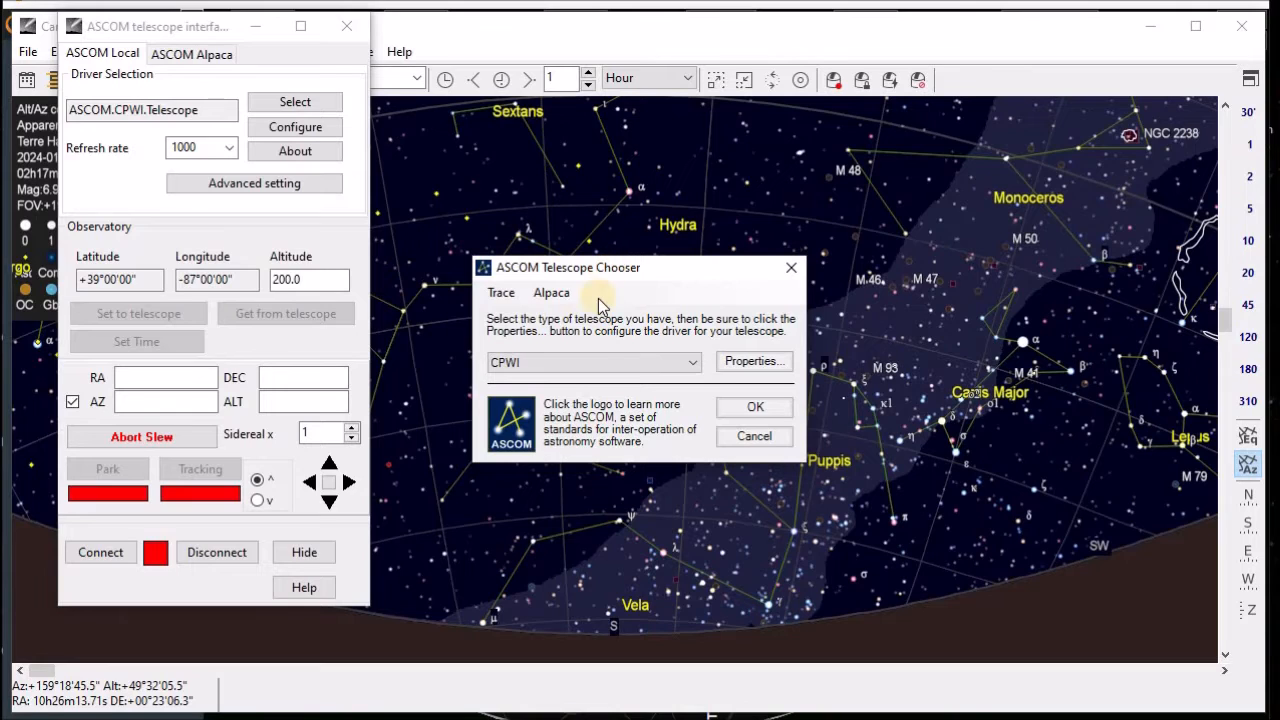
click(694, 364)
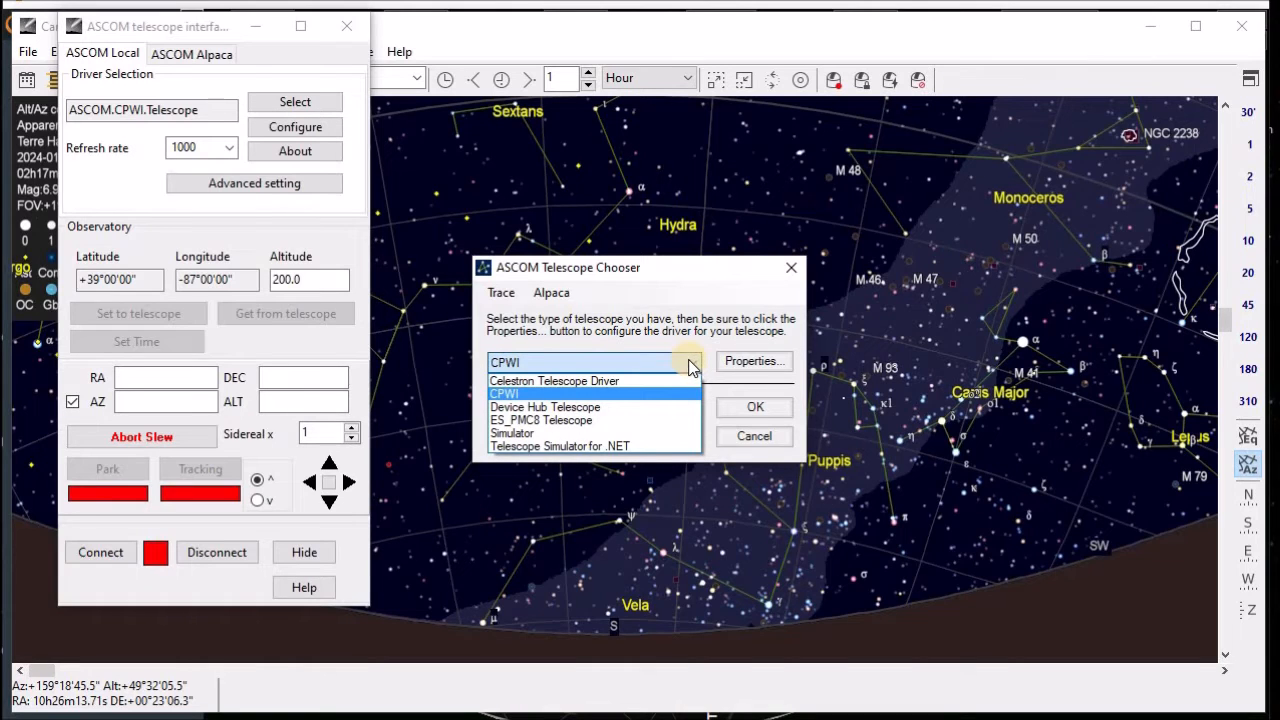
click(603, 397)
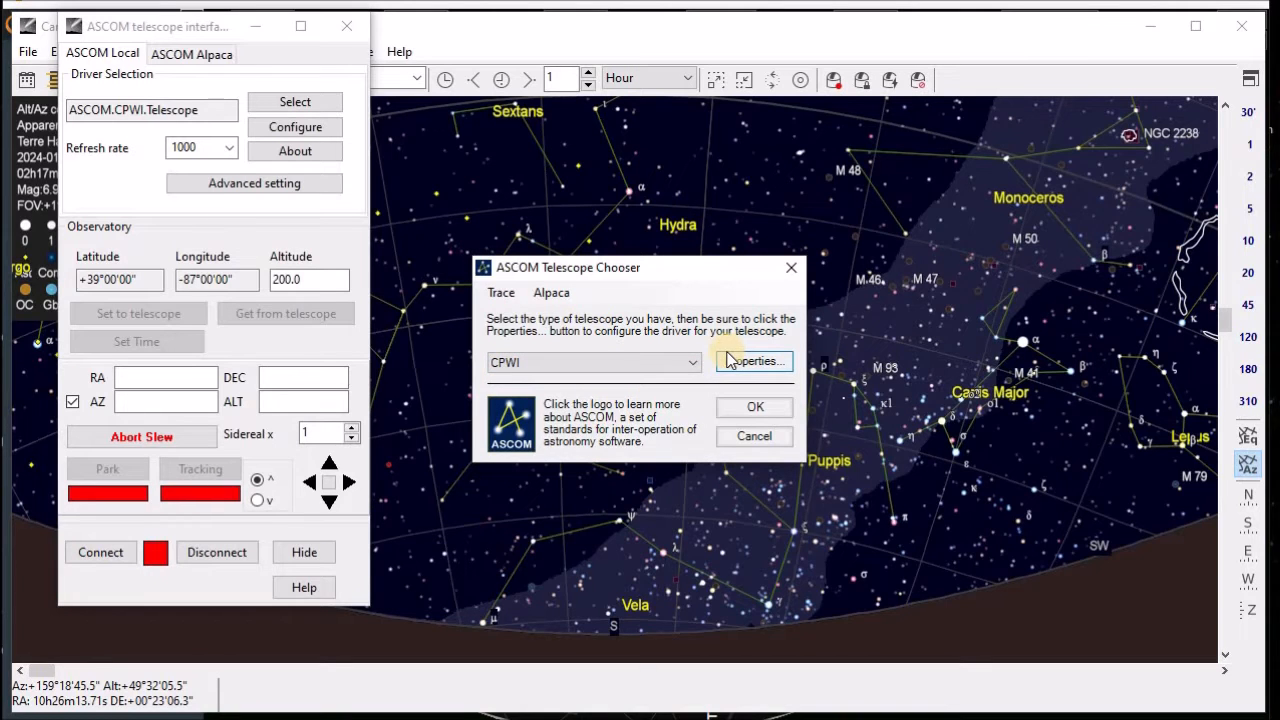
click(753, 407)
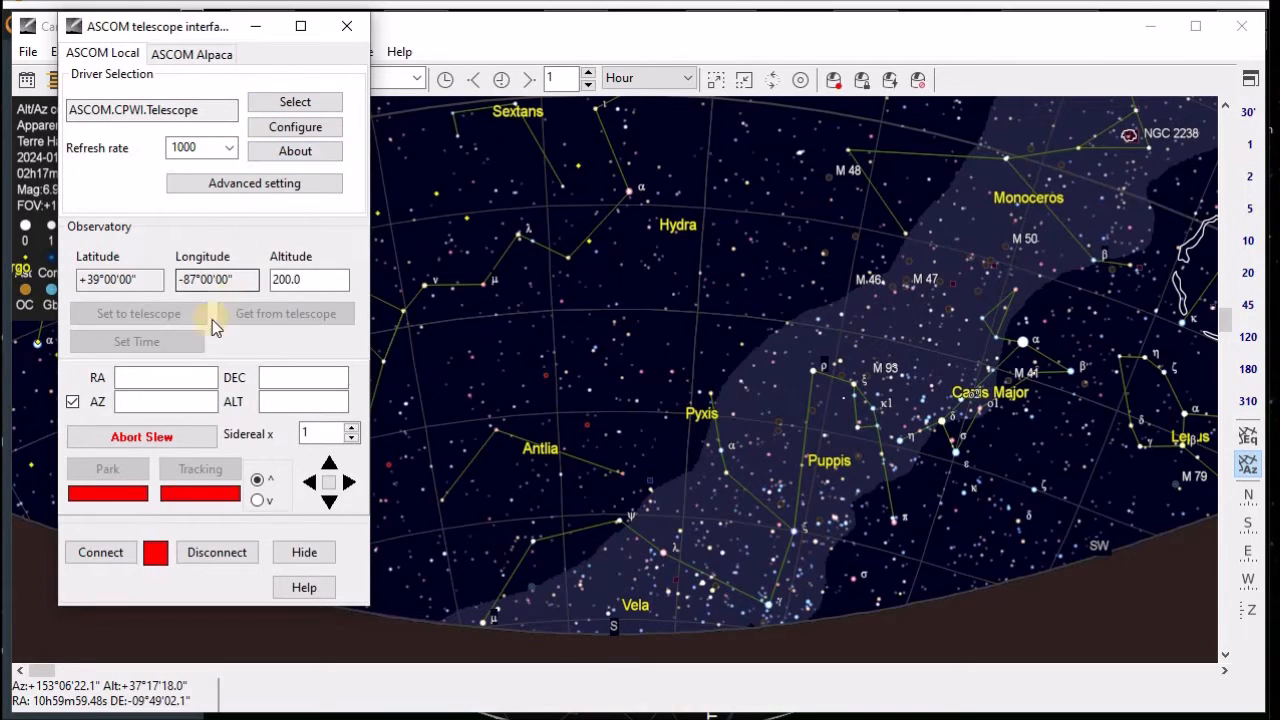
click(101, 553)
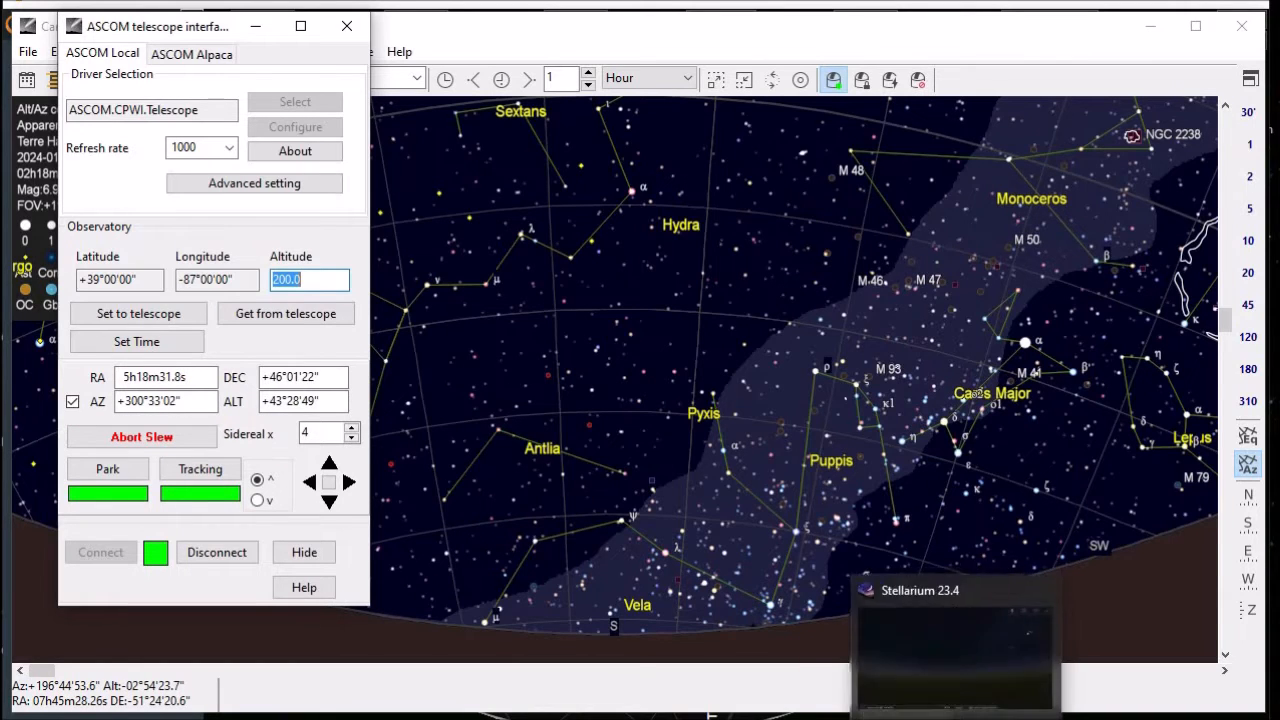
Switch to CPWI to check the mount's position on its sky chart, and return to Cartes du Ciel.
click(1042, 719)
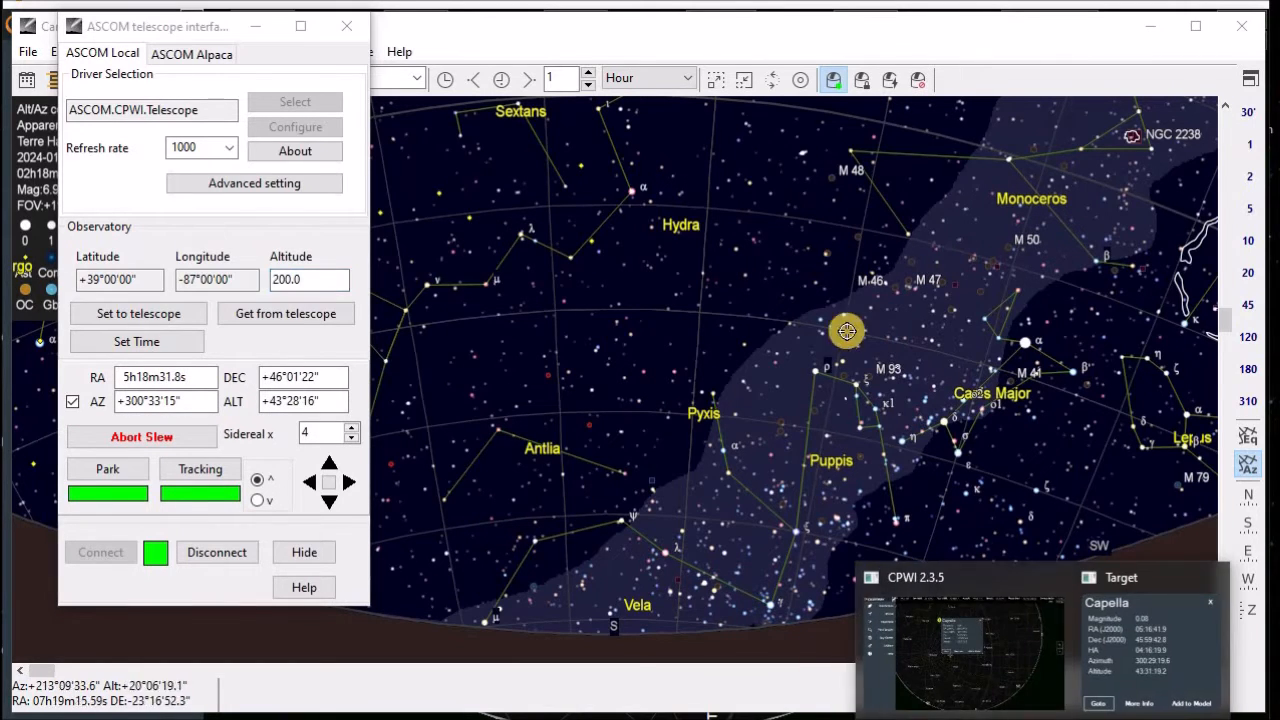
click(960, 663)
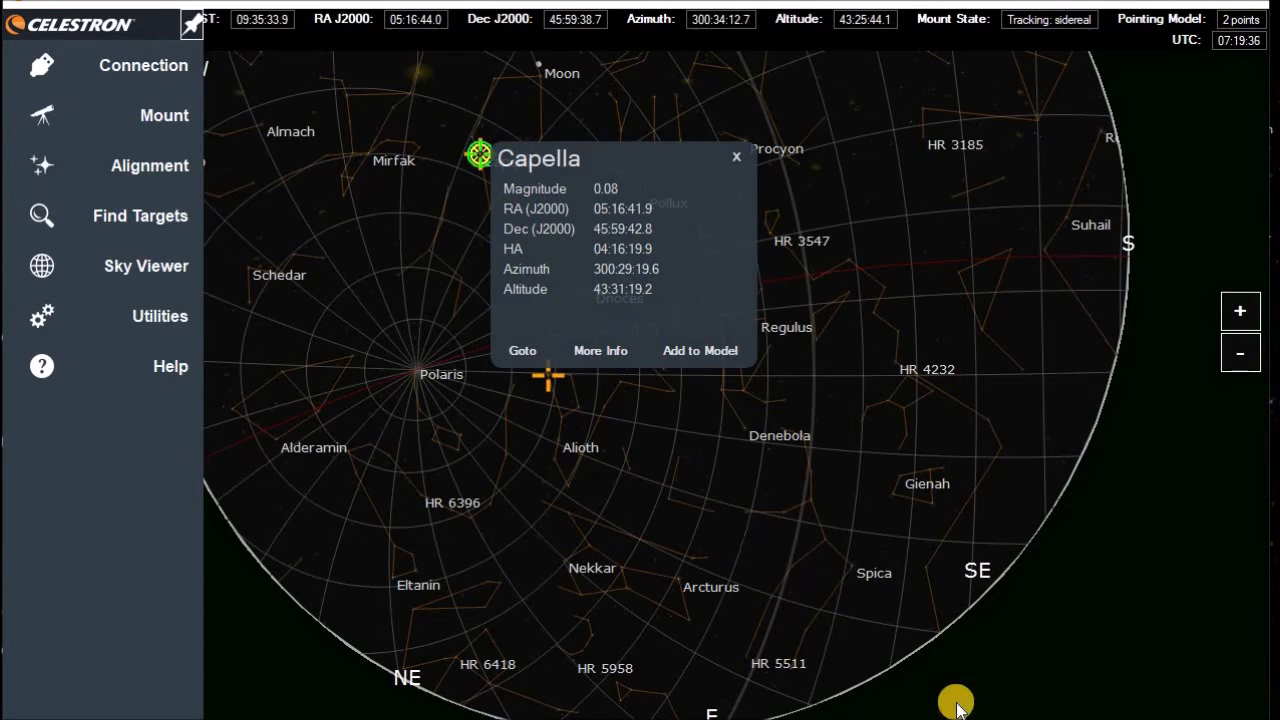
key(alt+Tab)
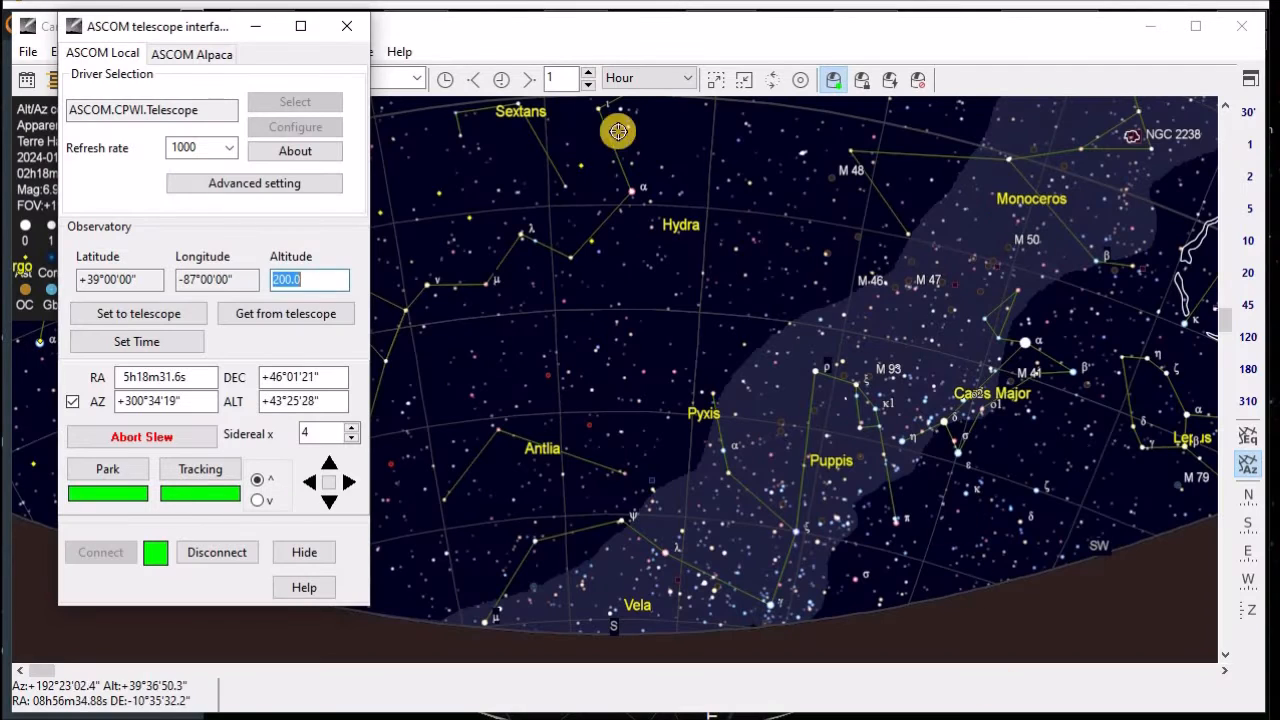
Close the ASCOM telescope interface and turn on telescope tracking for the Cartes du Ciel chart.
click(348, 26)
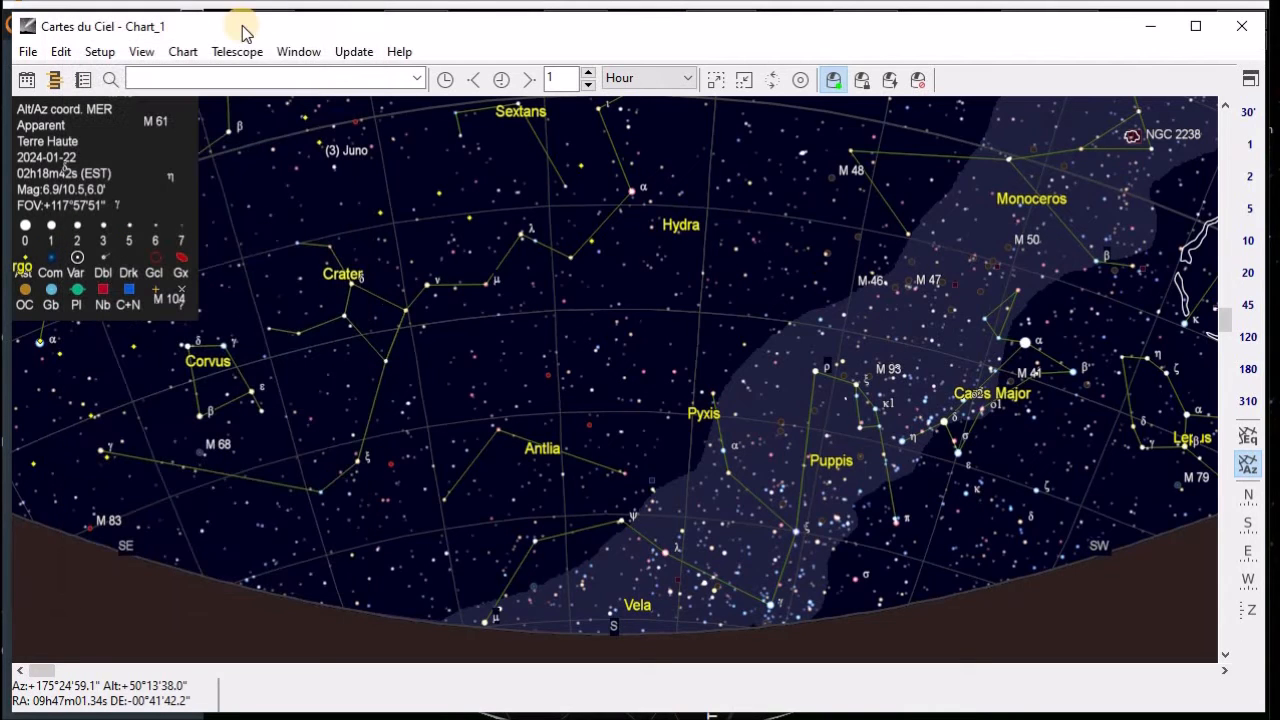
click(236, 52)
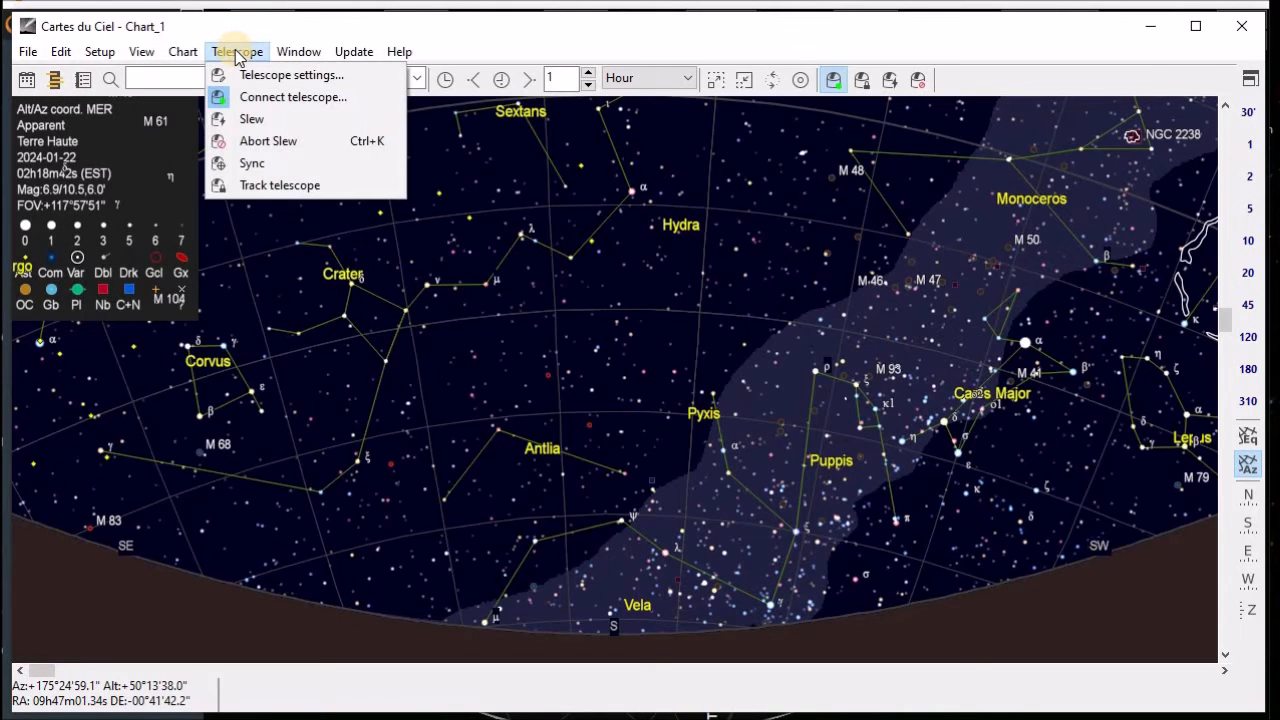
click(265, 188)
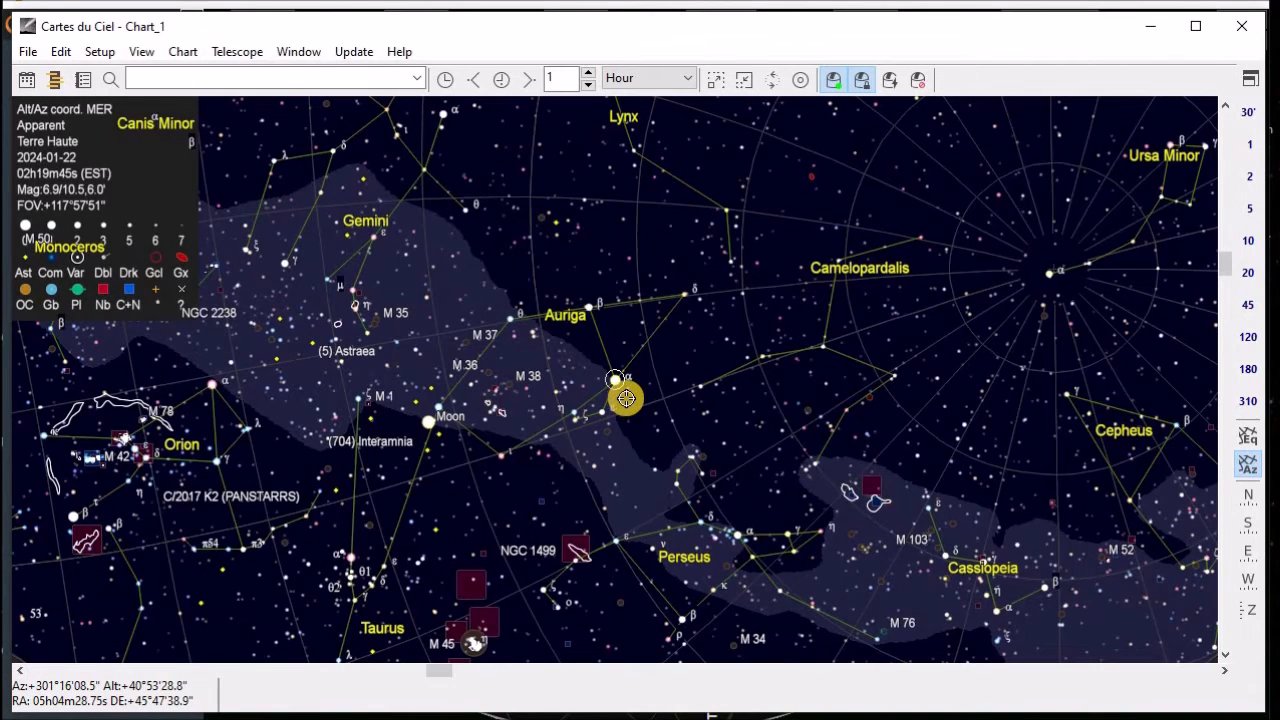
Sync the telescope to Capella (Alp Aur) on the chart and confirm that it is pointed at the star.
scroll(626, 397, up, 1)
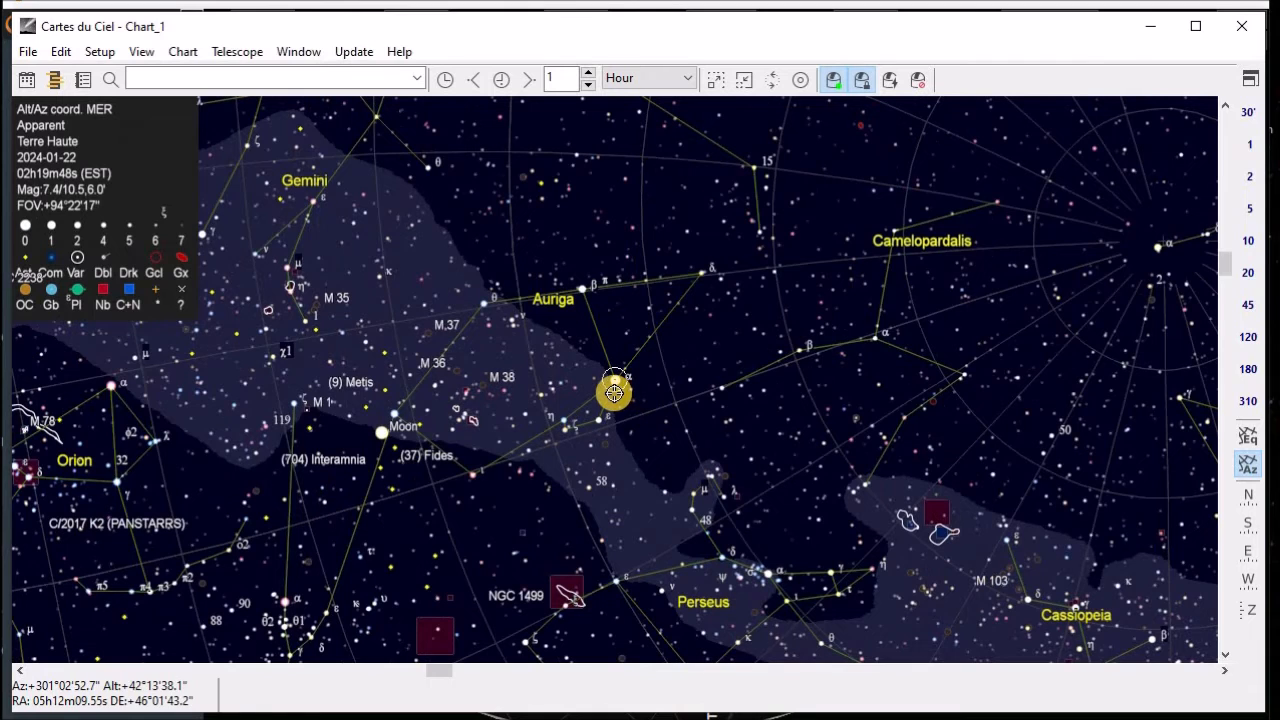
scroll(614, 390, up, 1)
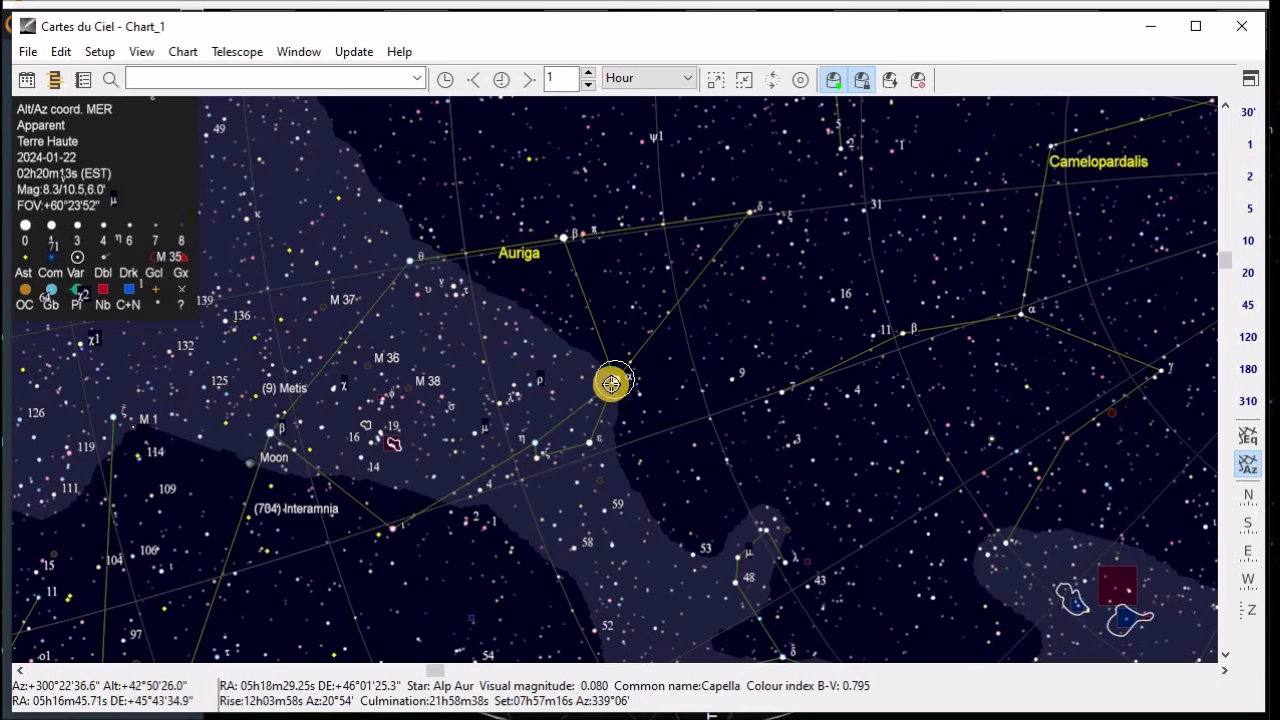
right_click(616, 382)
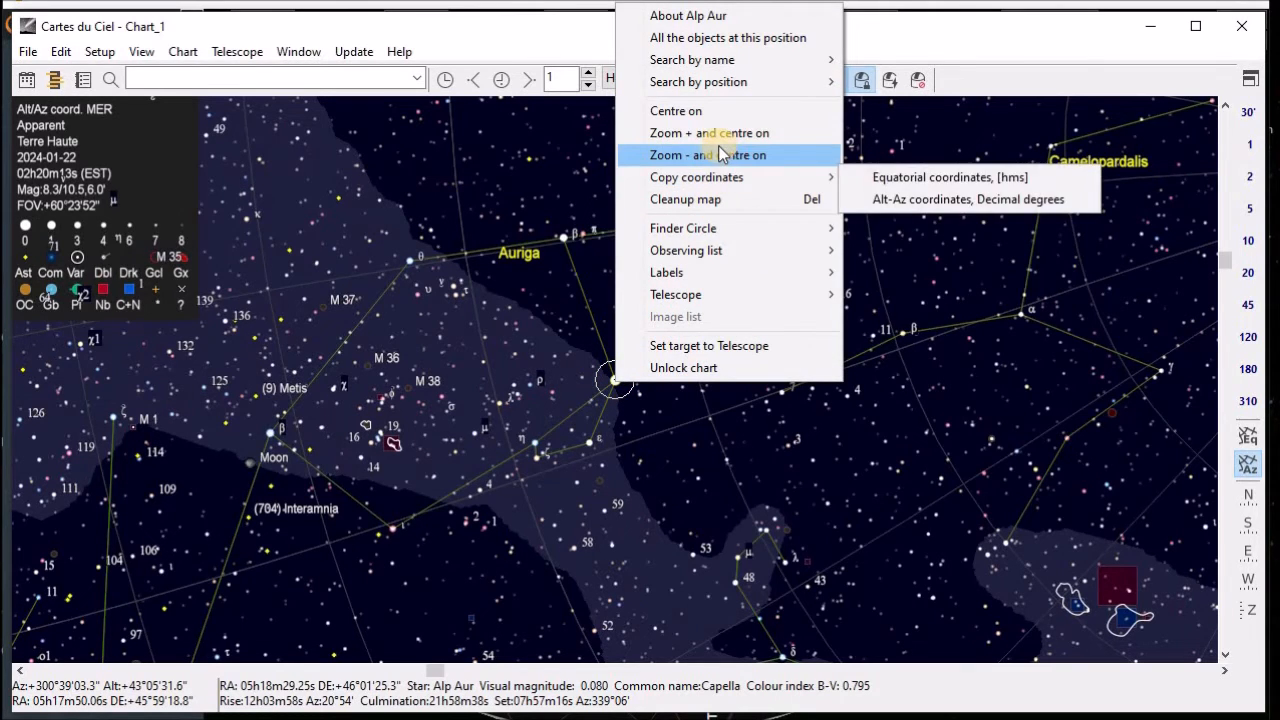
mouse_move(743, 305)
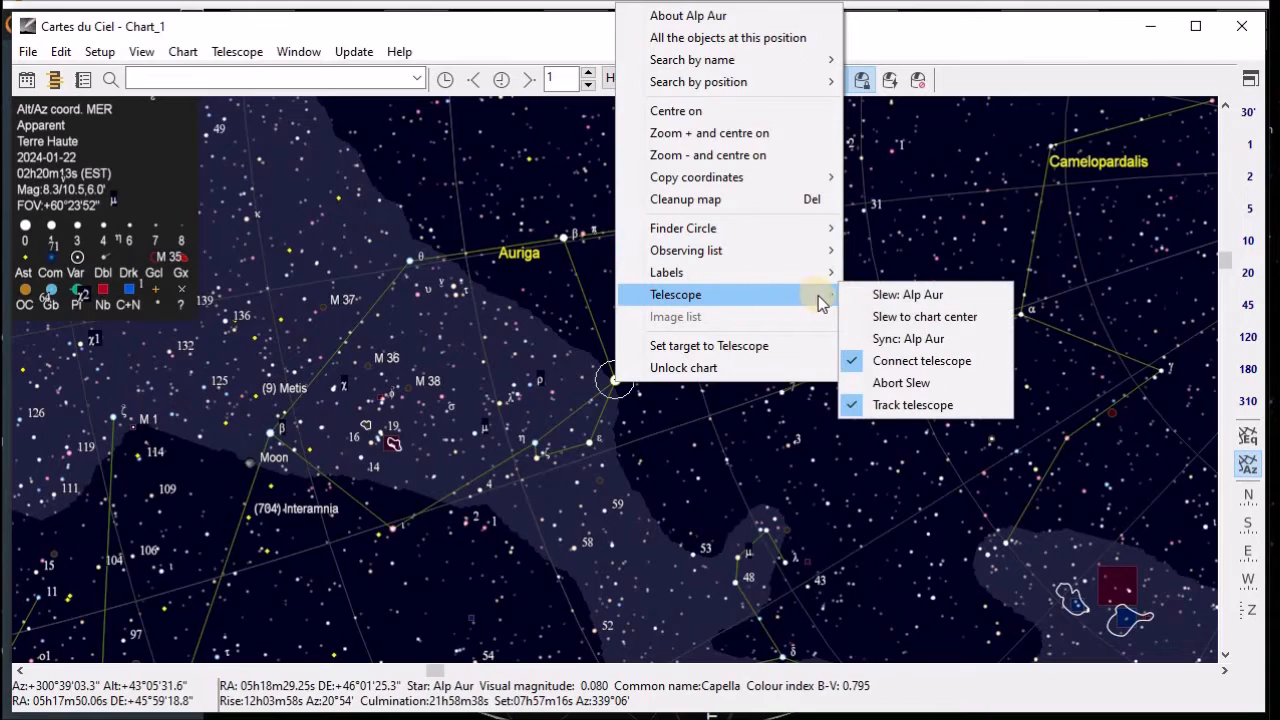
click(919, 340)
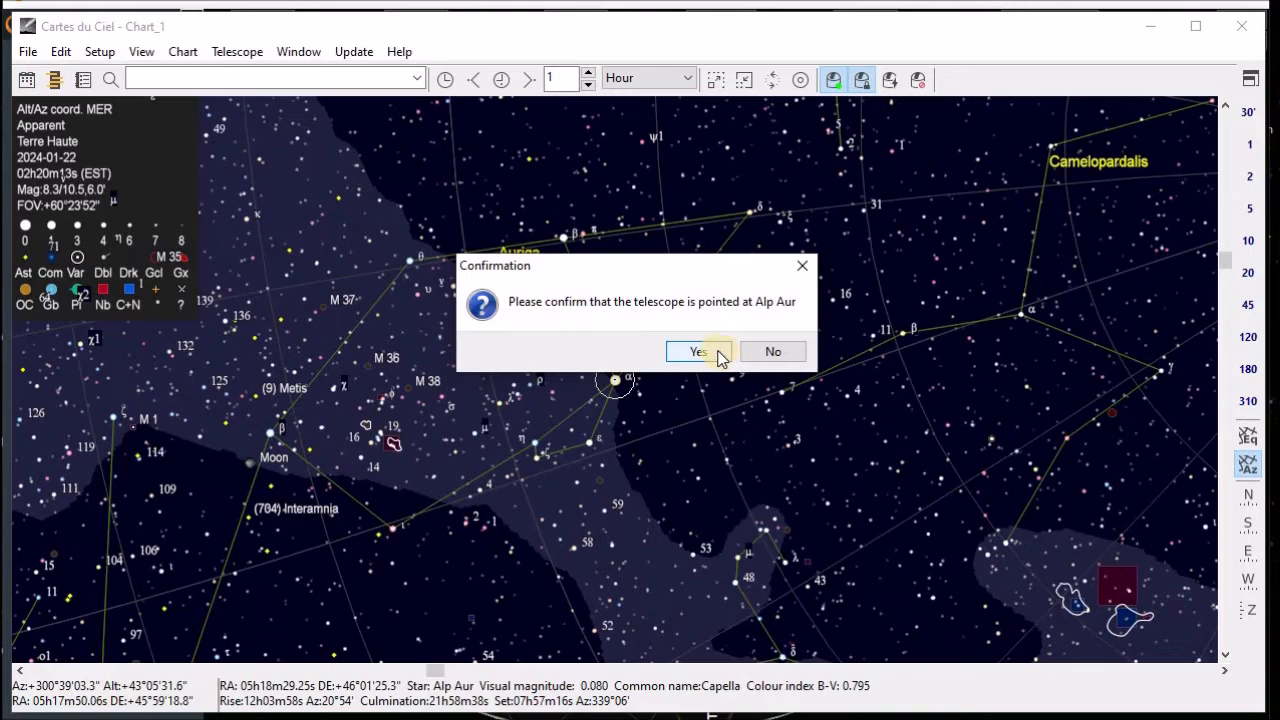
click(698, 352)
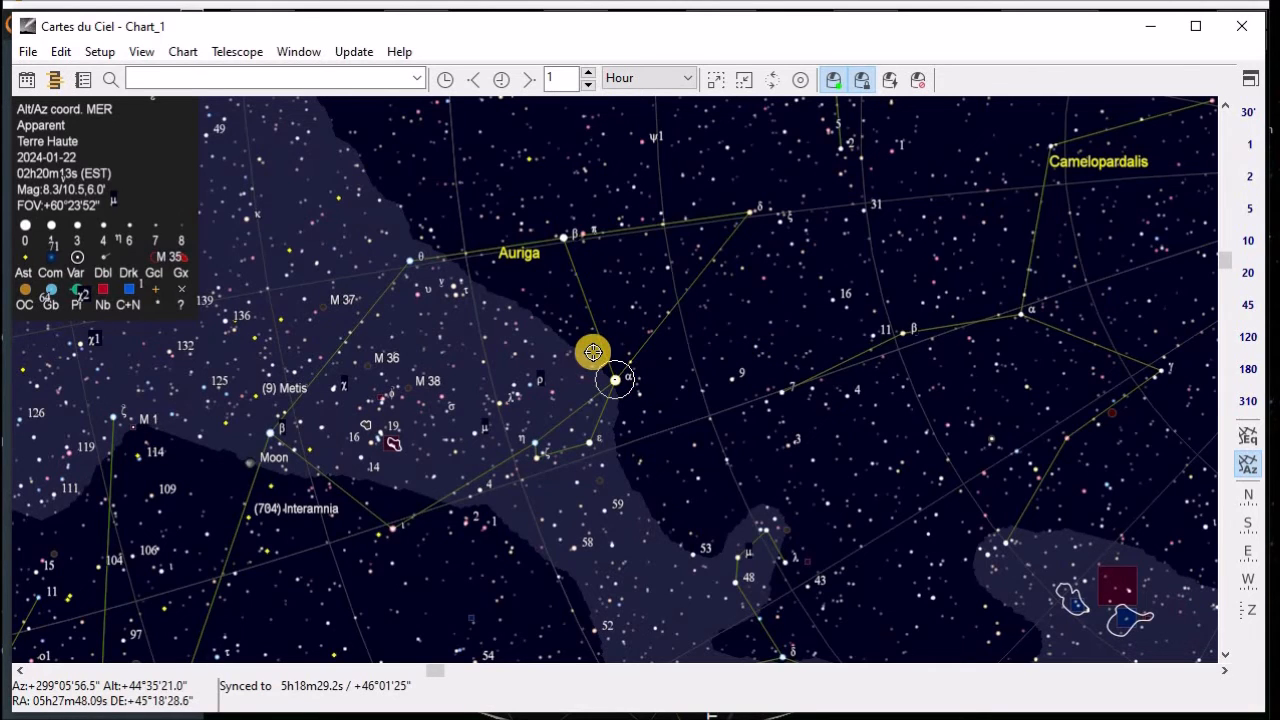
Select the galaxy M 81 on the chart and slew the telescope to it.
scroll(597, 374, down, 1)
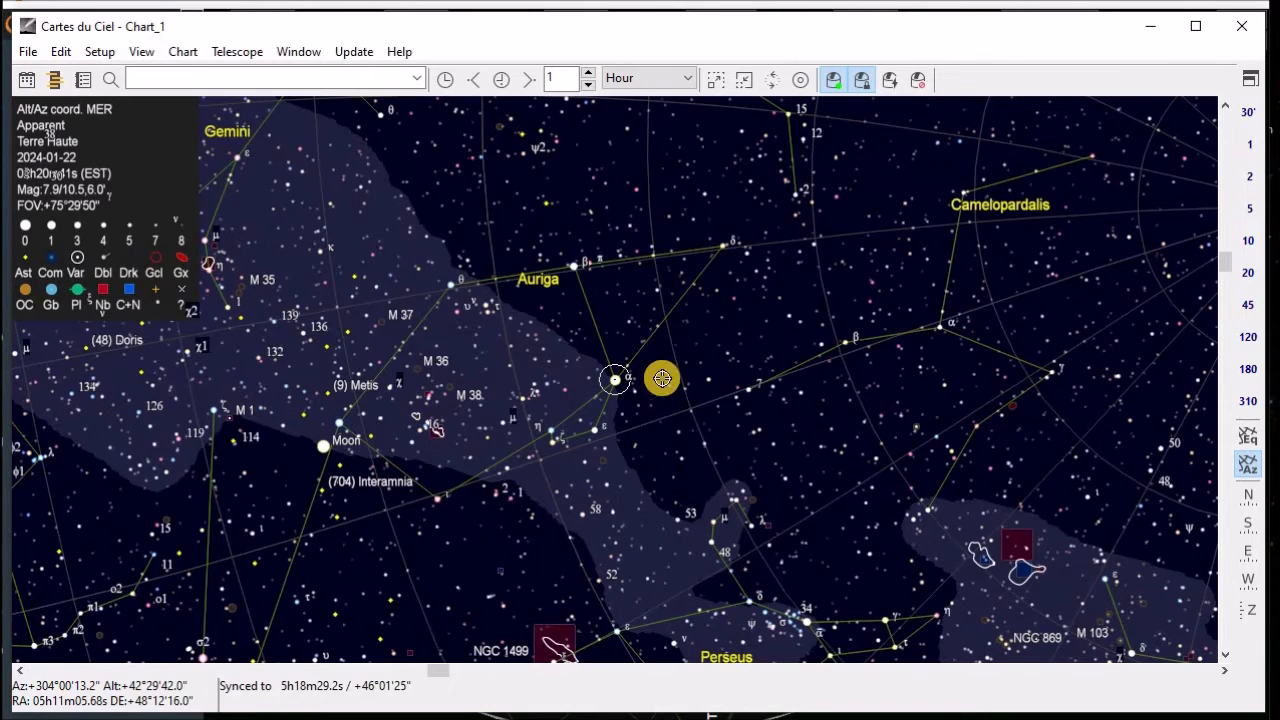
scroll(649, 366, down, 1)
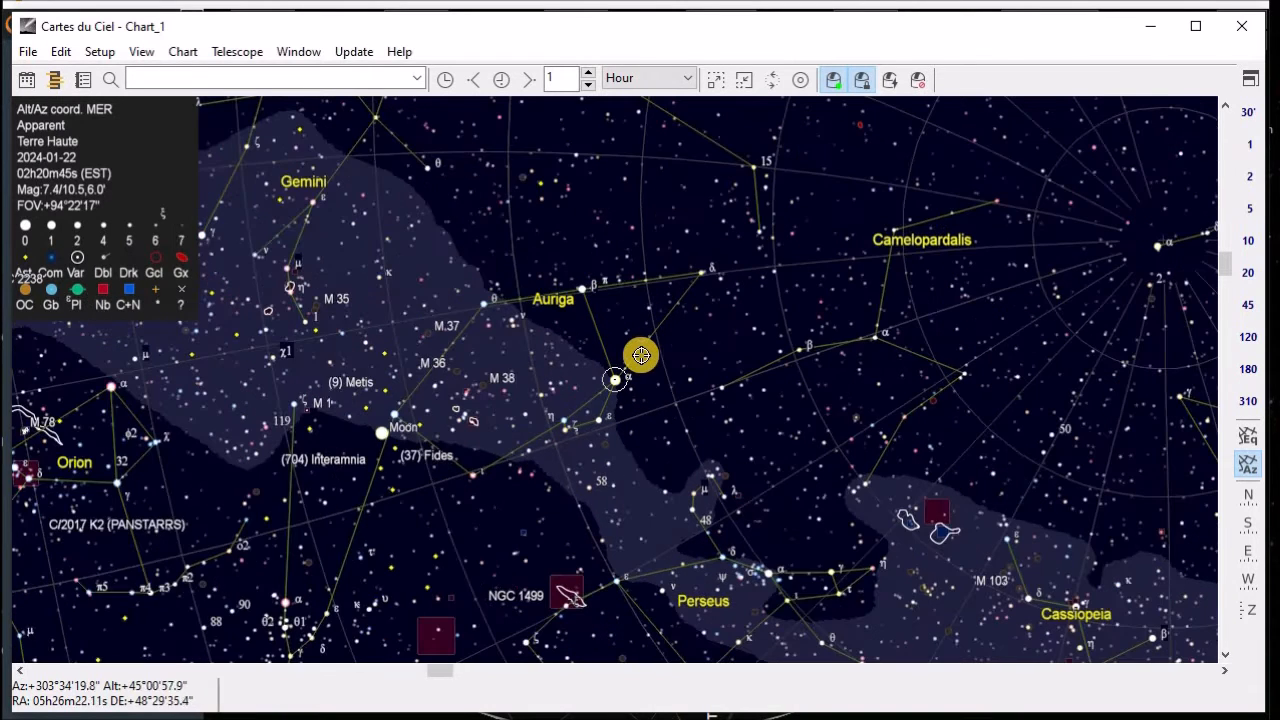
scroll(638, 354, down, 1)
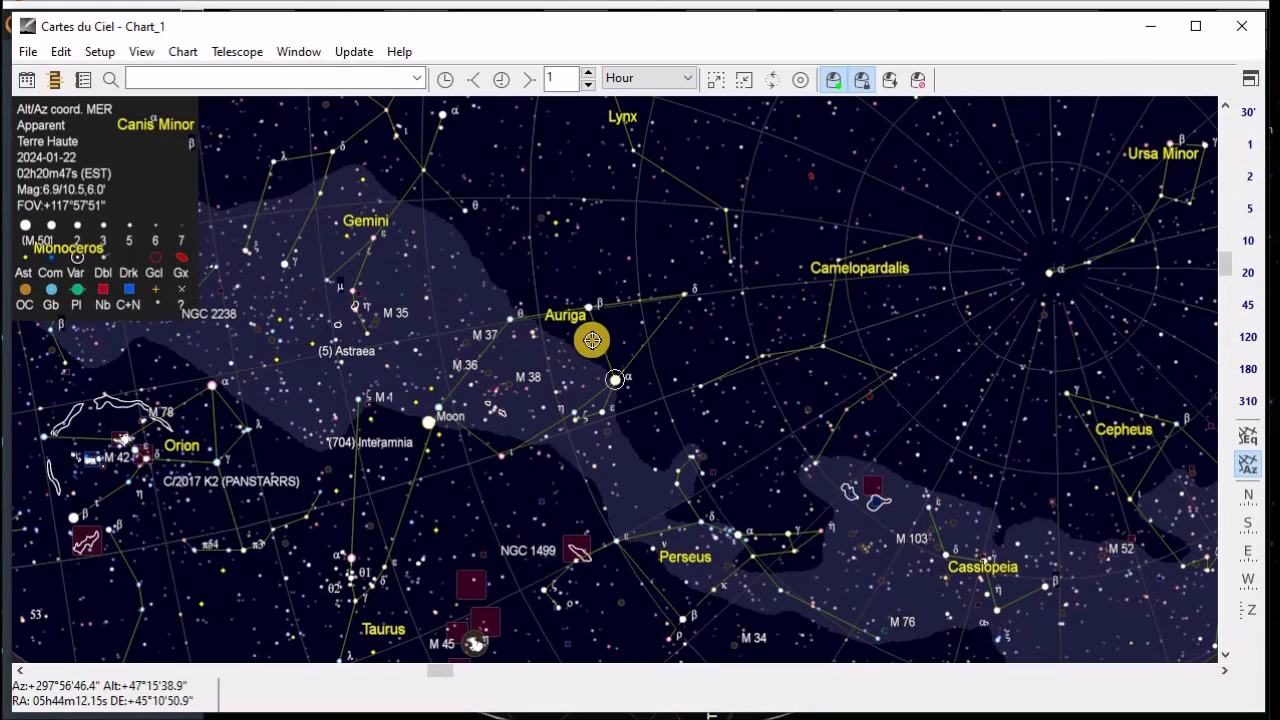
scroll(581, 314, down, 1)
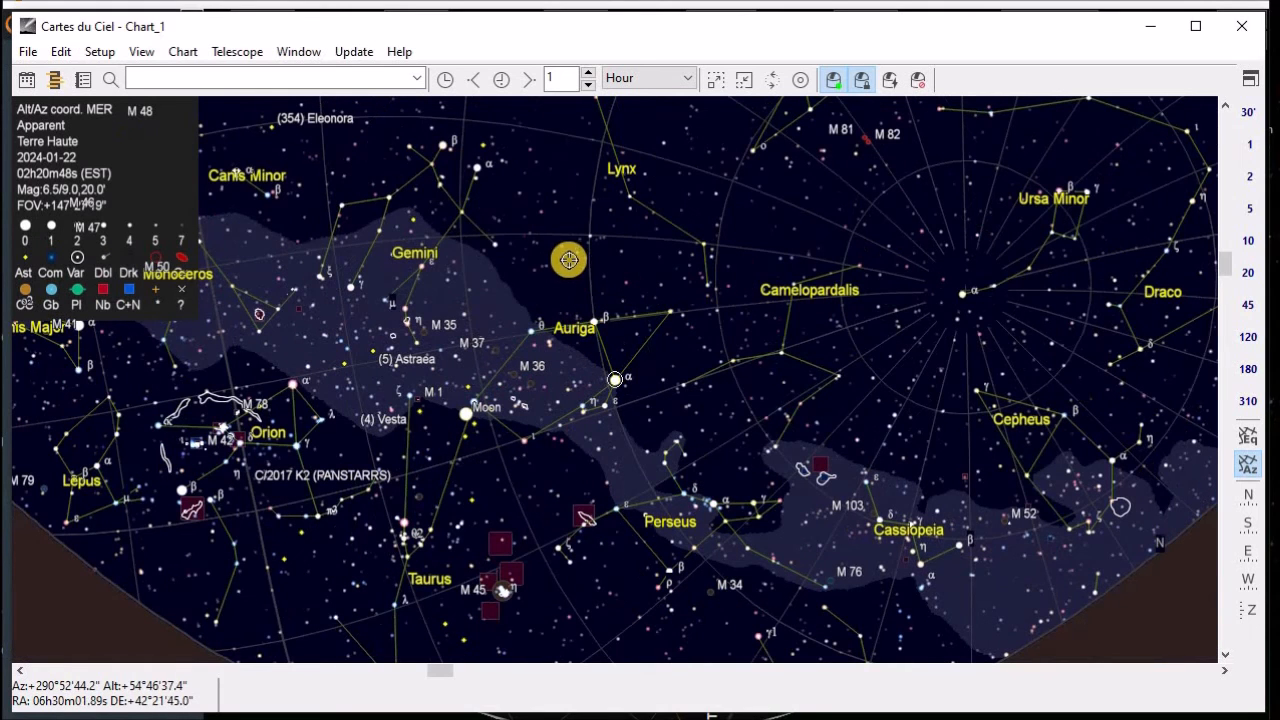
scroll(740, 370, down, 1)
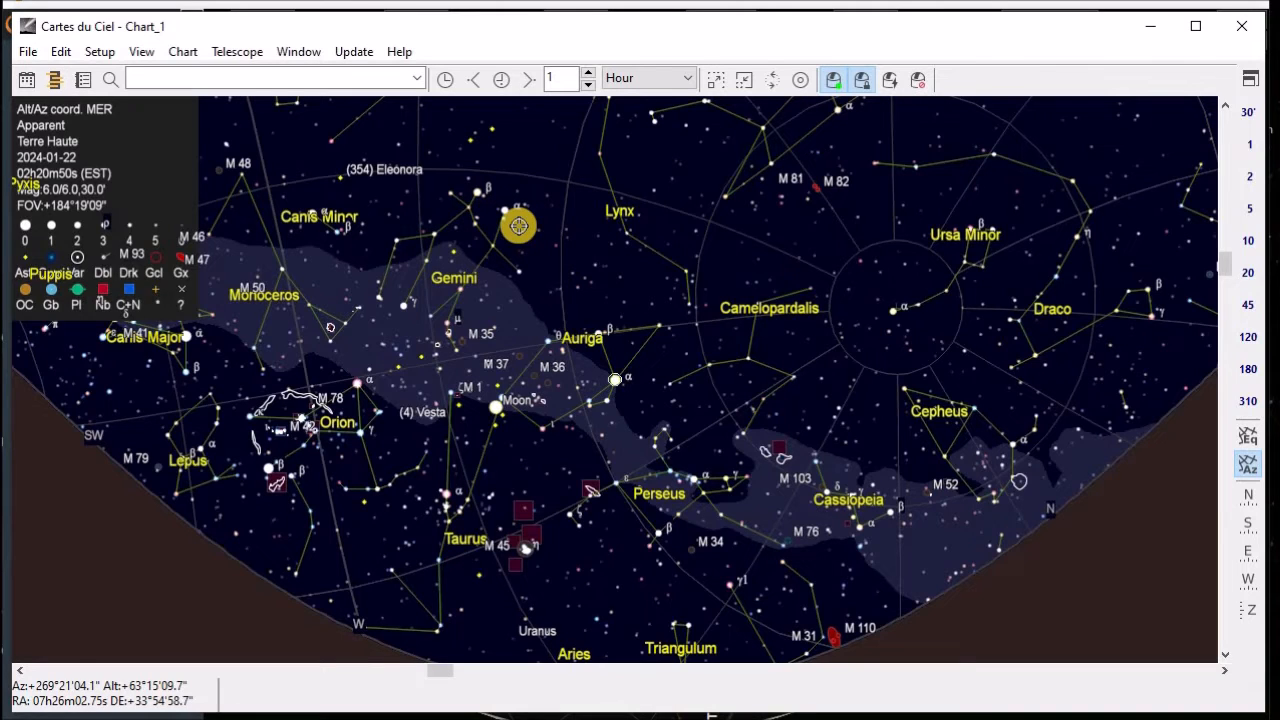
click(813, 196)
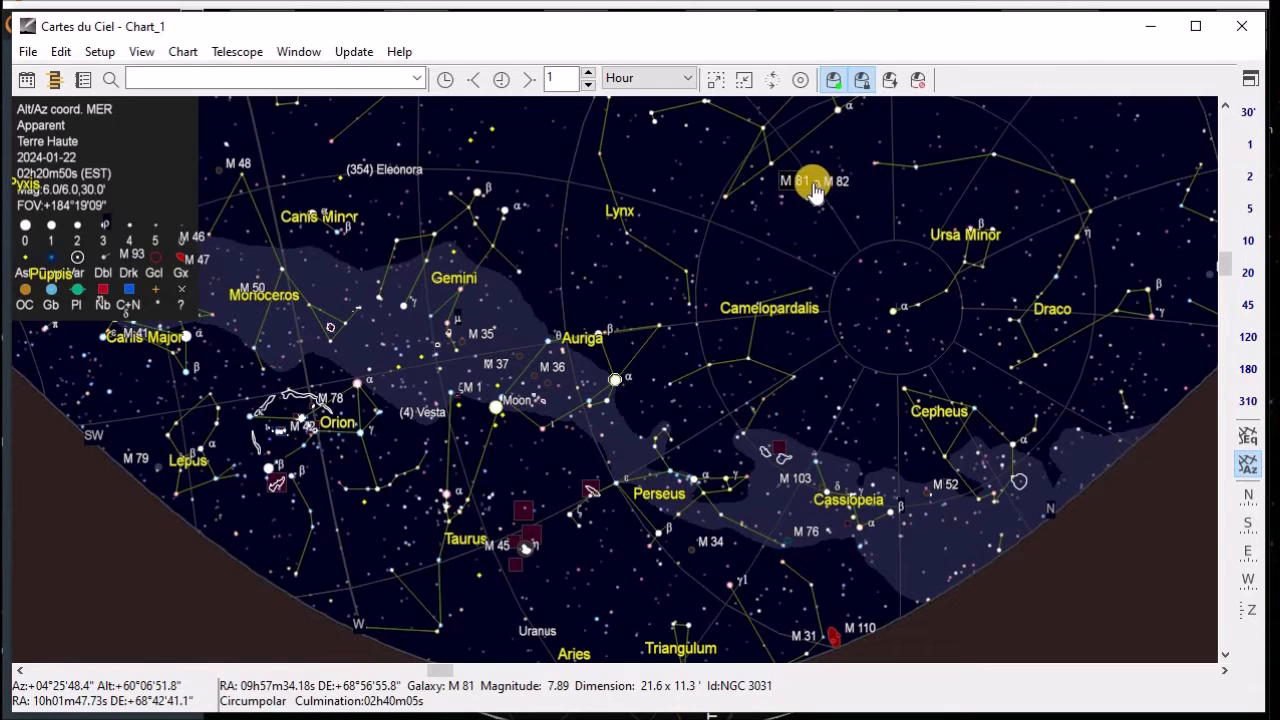
right_click(813, 186)
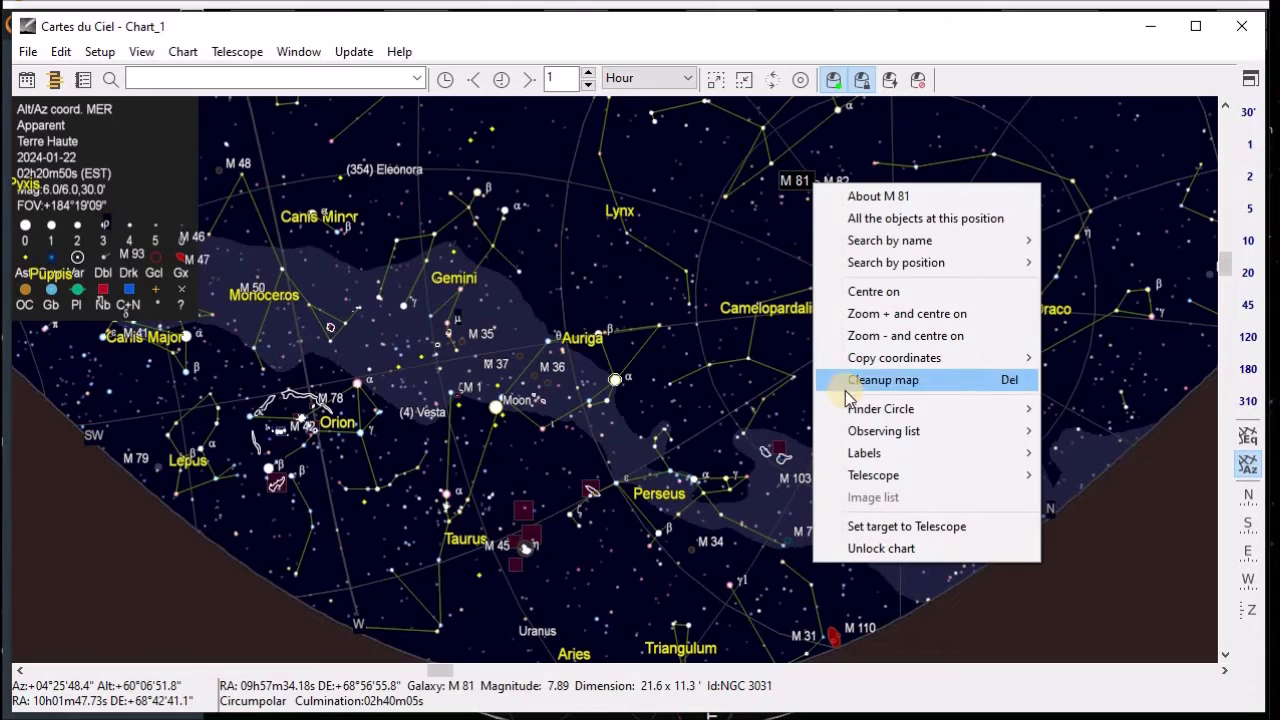
mouse_move(905, 479)
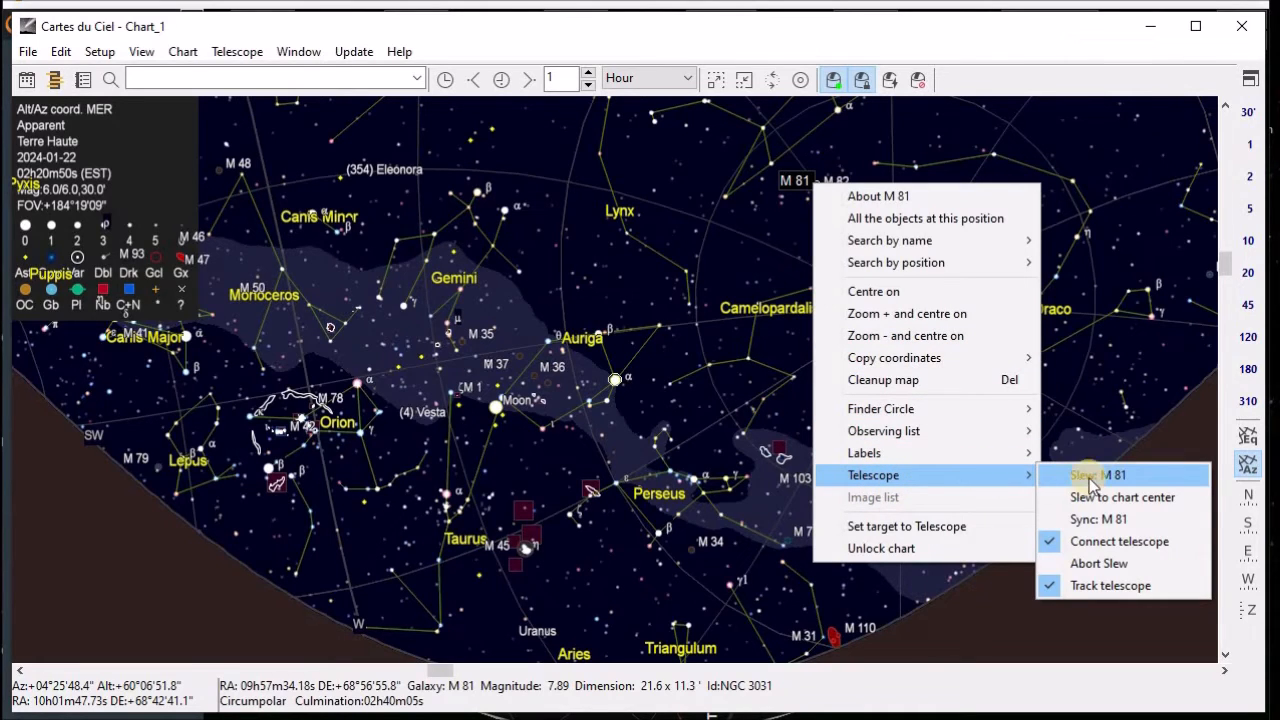
click(1156, 475)
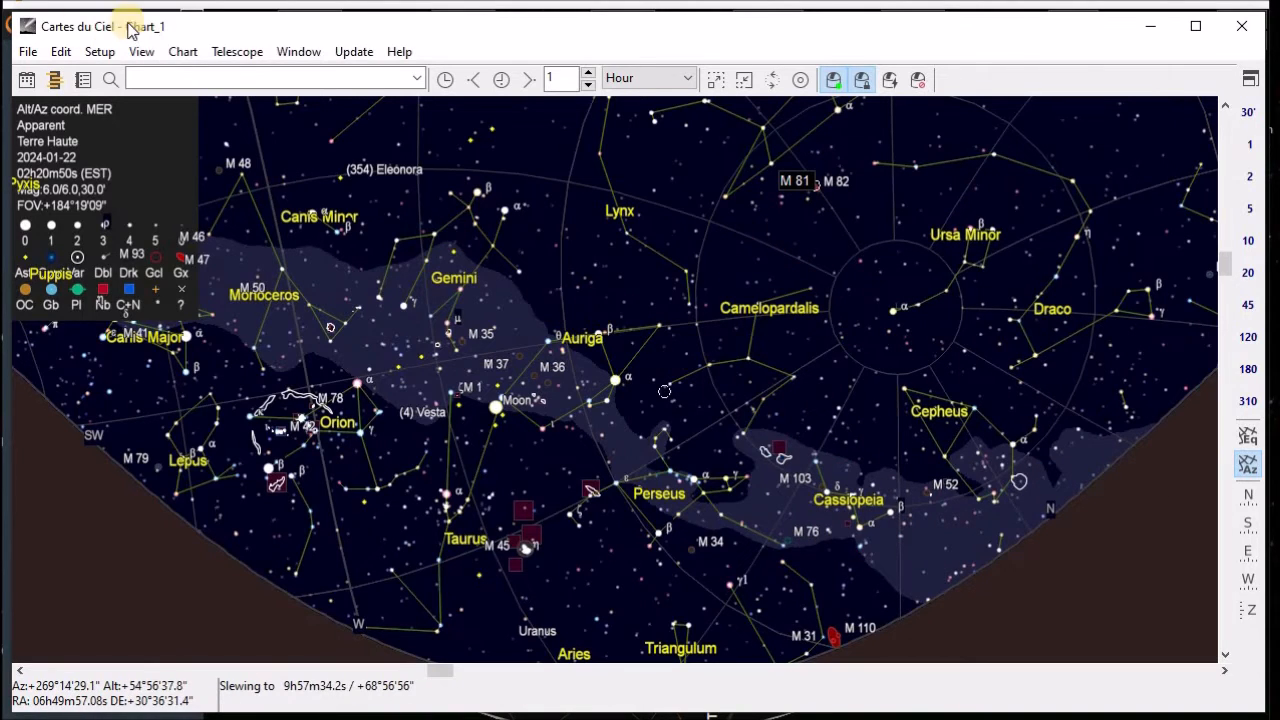
Reopen the telescope connection interface to check the mount's coordinates during the slew, and return to the chart.
click(243, 55)
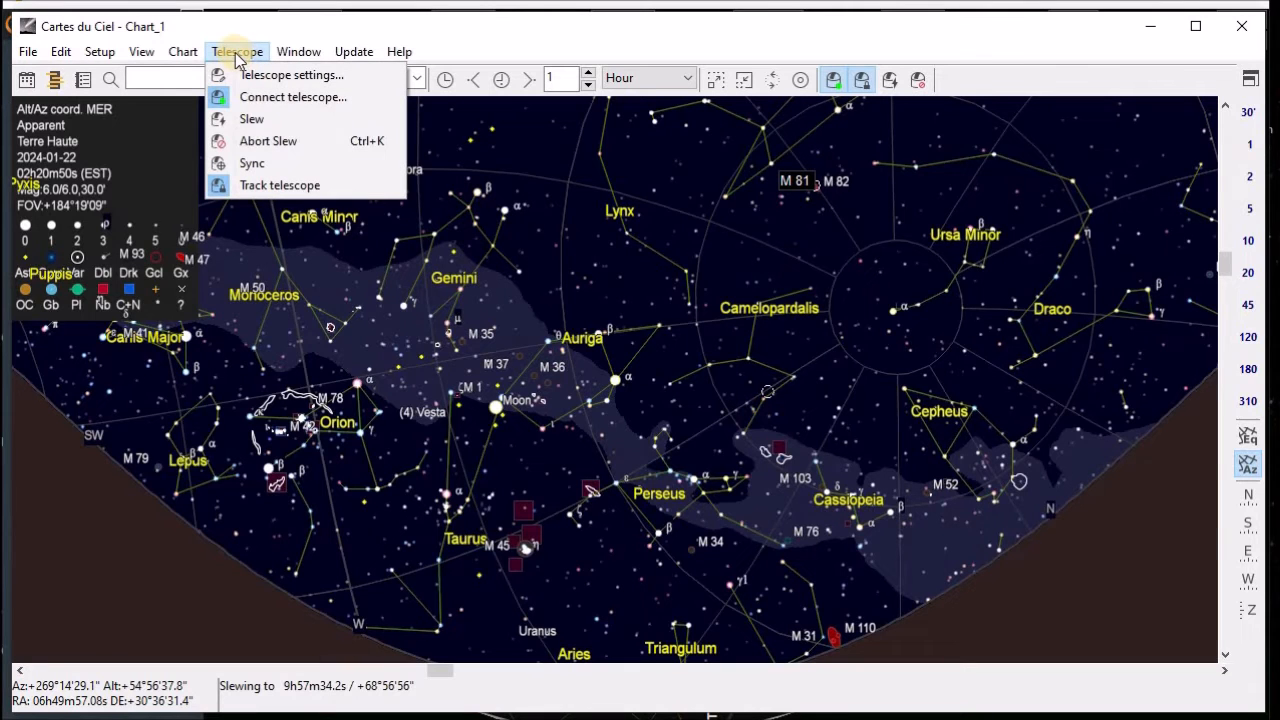
click(265, 98)
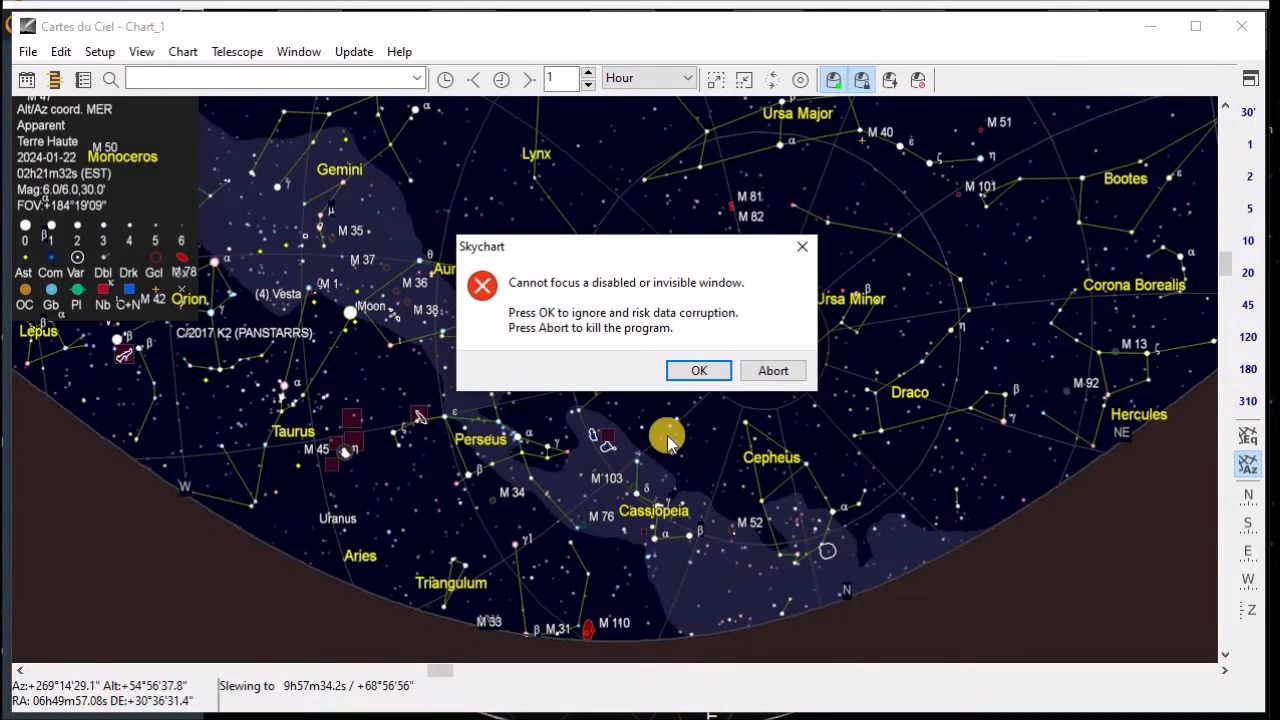
click(708, 370)
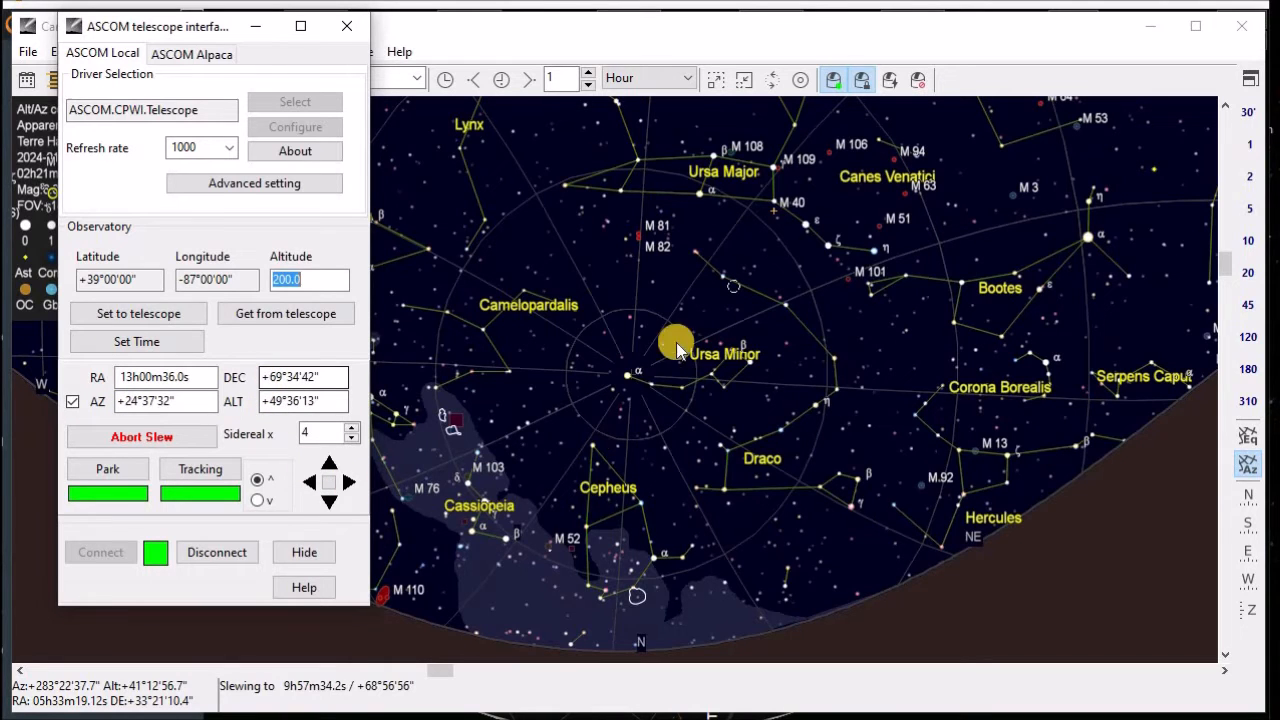
click(729, 283)
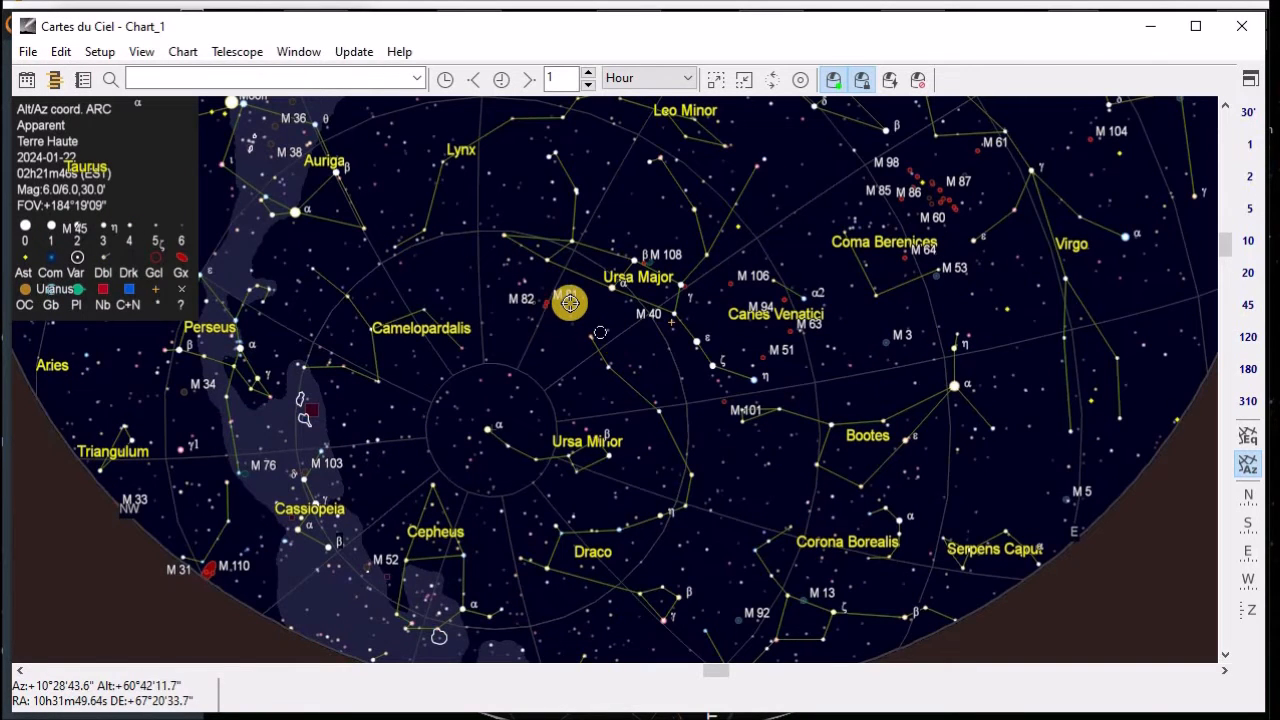
Turn off telescope tracking so the chart no longer follows the mount.
scroll(571, 295, down, 1)
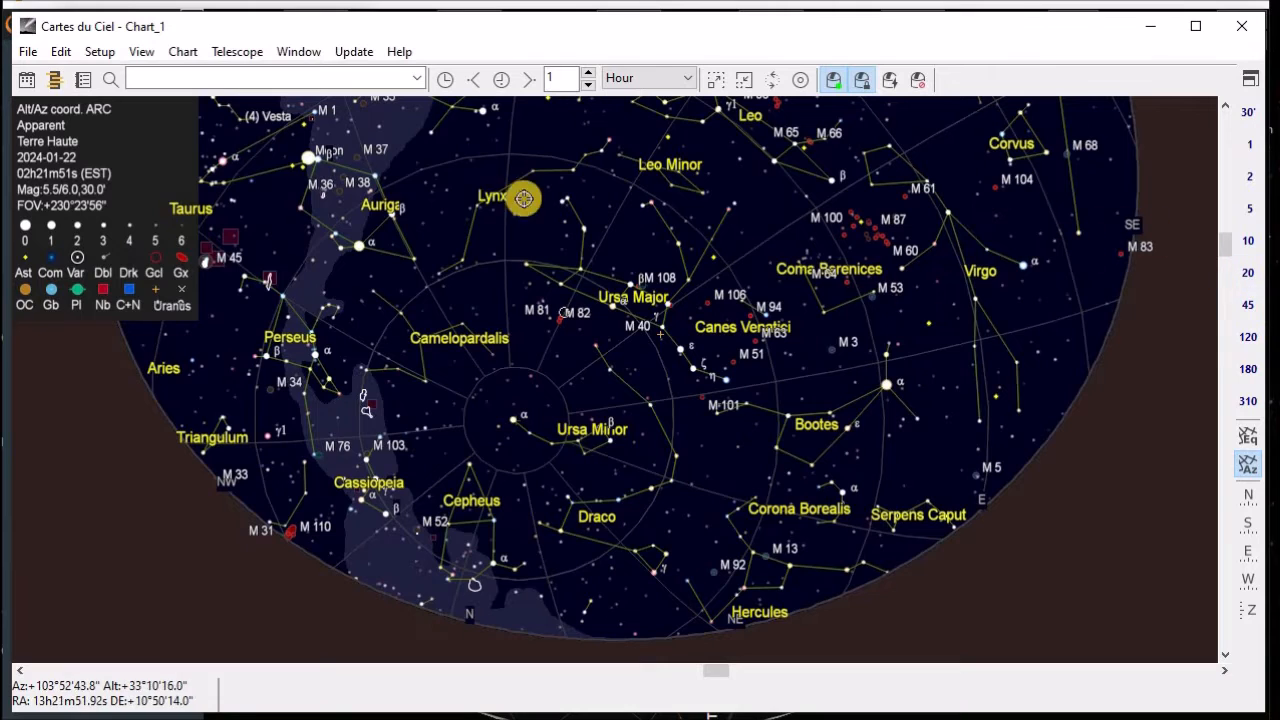
click(246, 52)
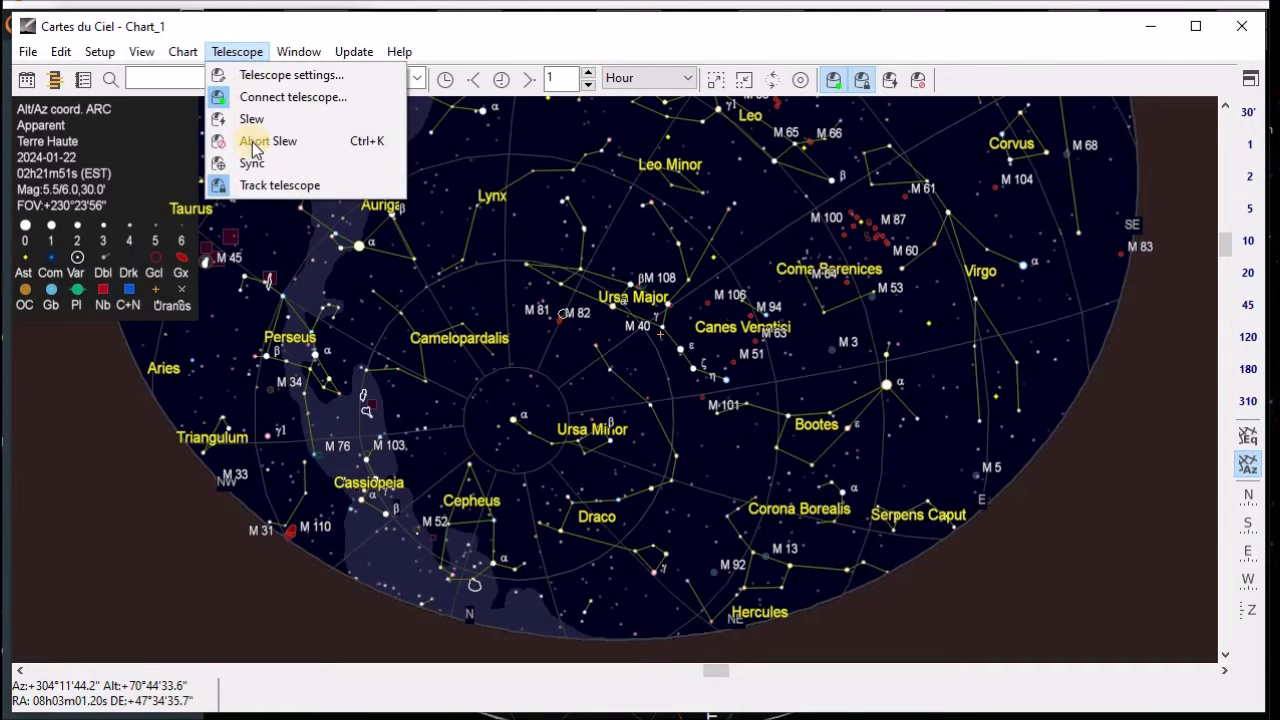
click(266, 186)
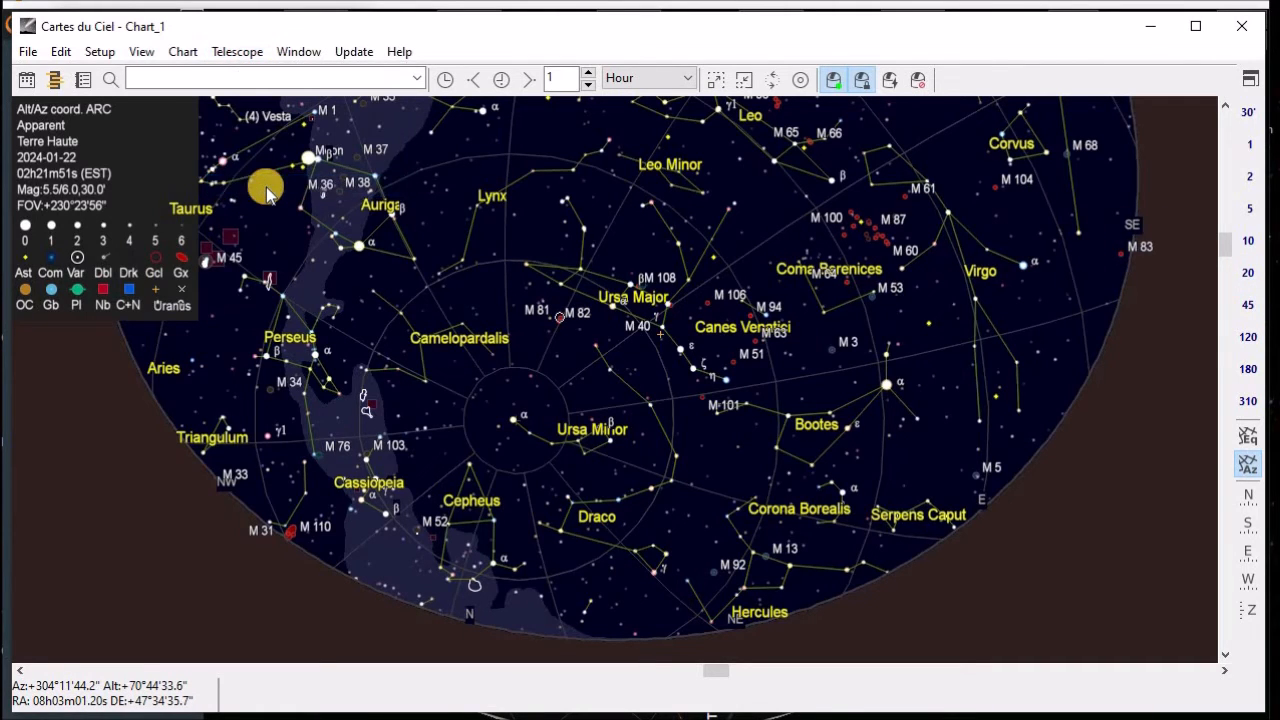
Examine the telescope marker's position relative to M 81 and M 82 near Ursa Major on the chart.
click(563, 316)
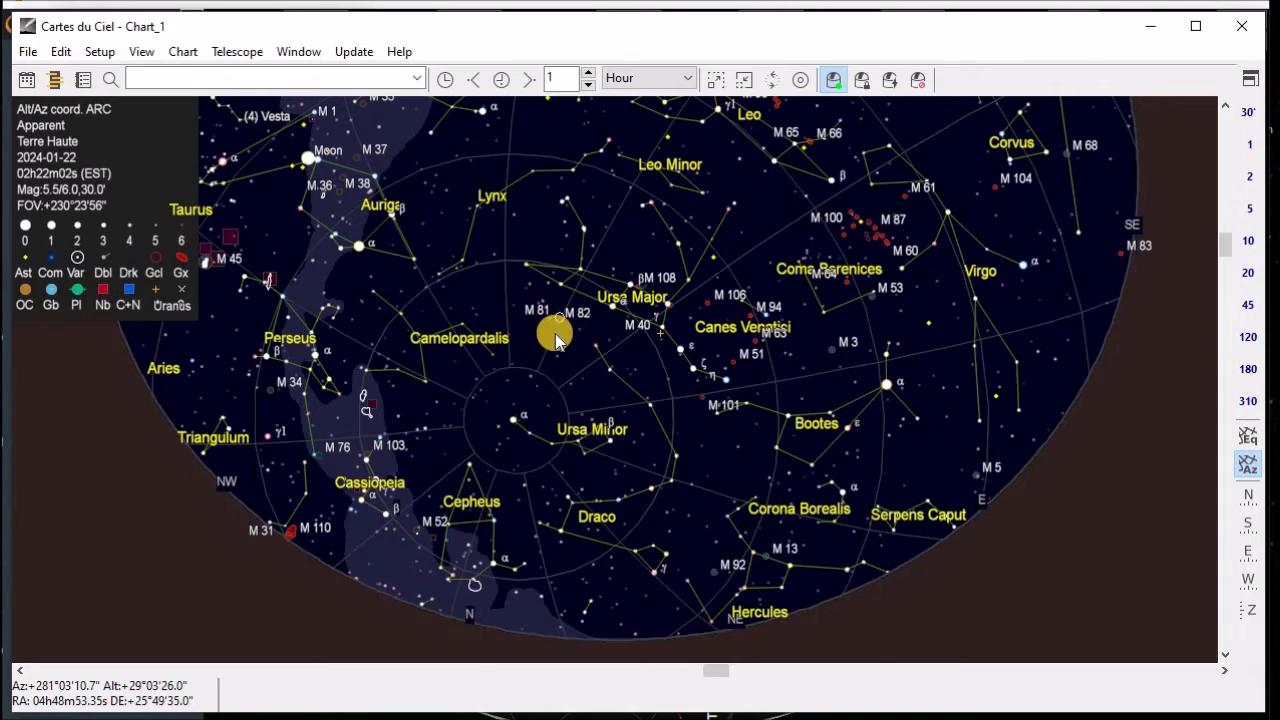
scroll(556, 330, up, 1)
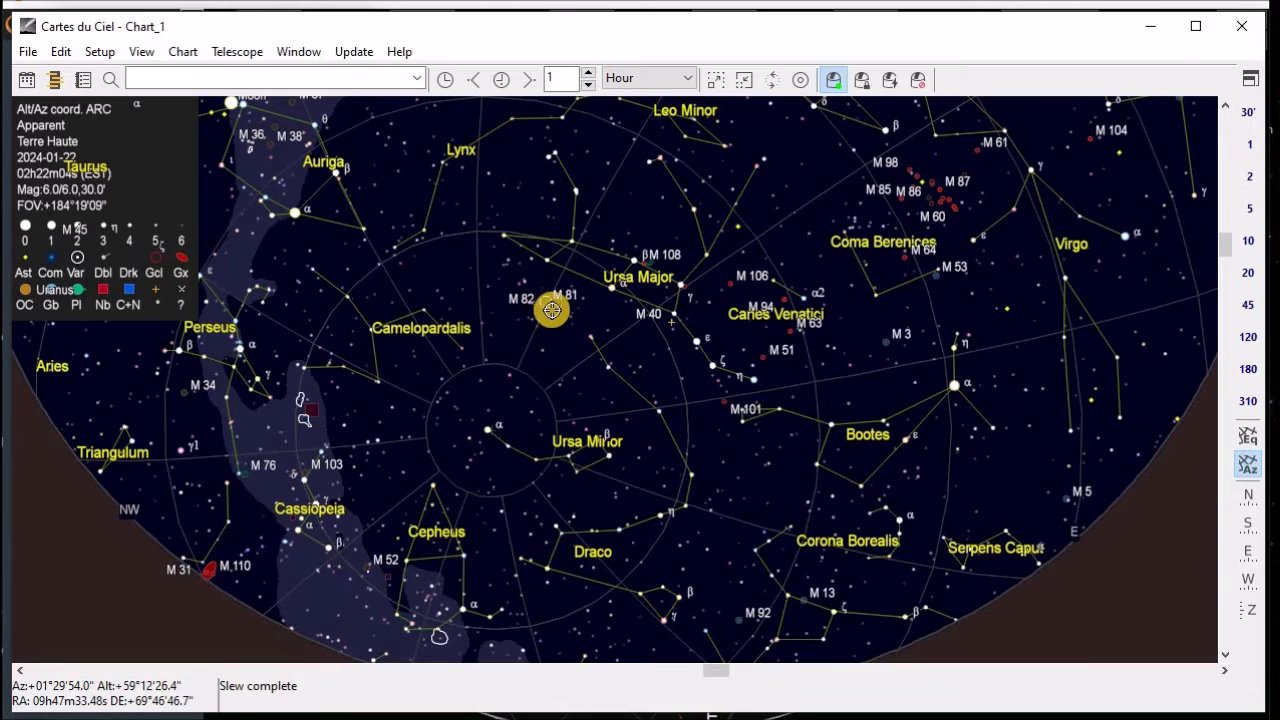
scroll(552, 310, up, 1)
click(514, 285)
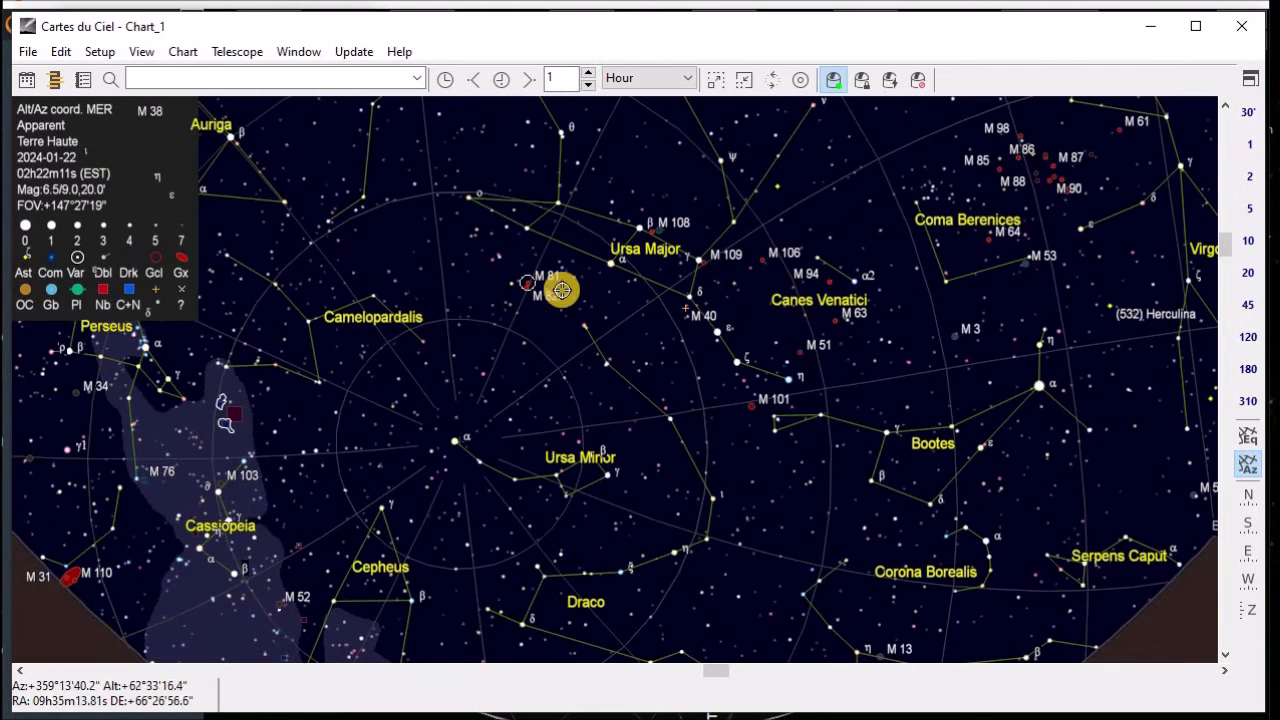
drag(586, 343, 581, 390)
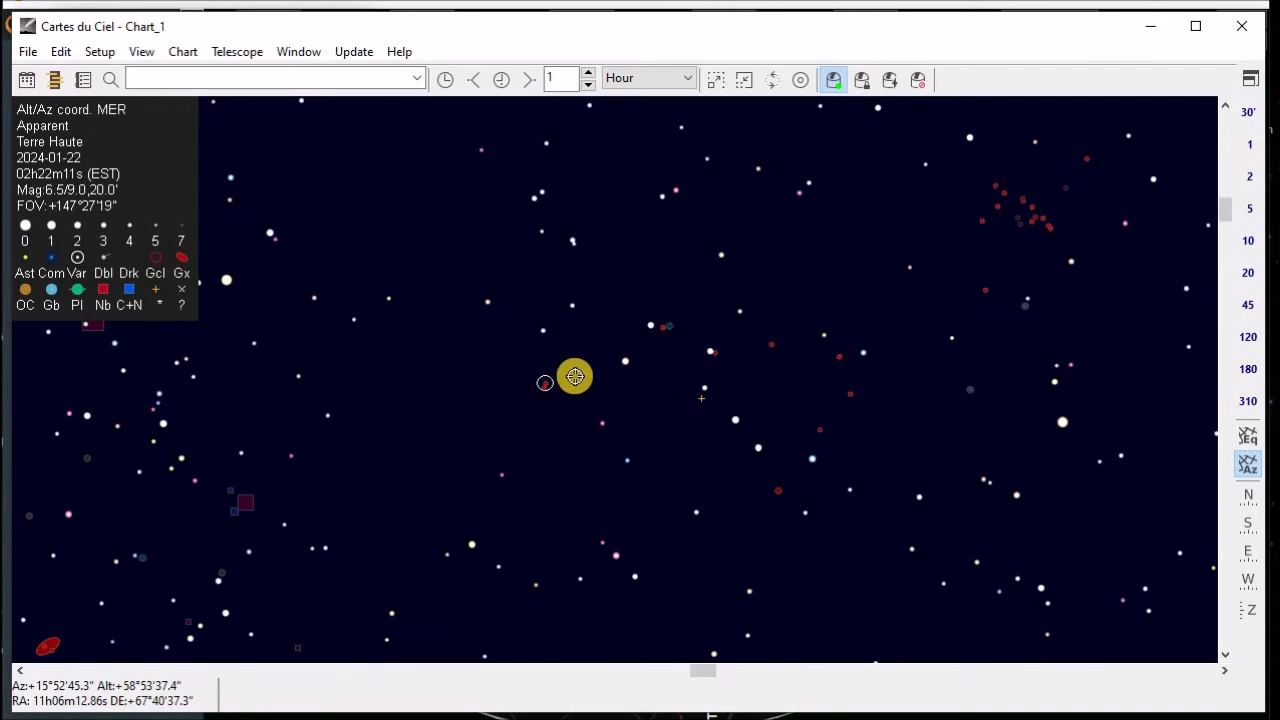
click(579, 353)
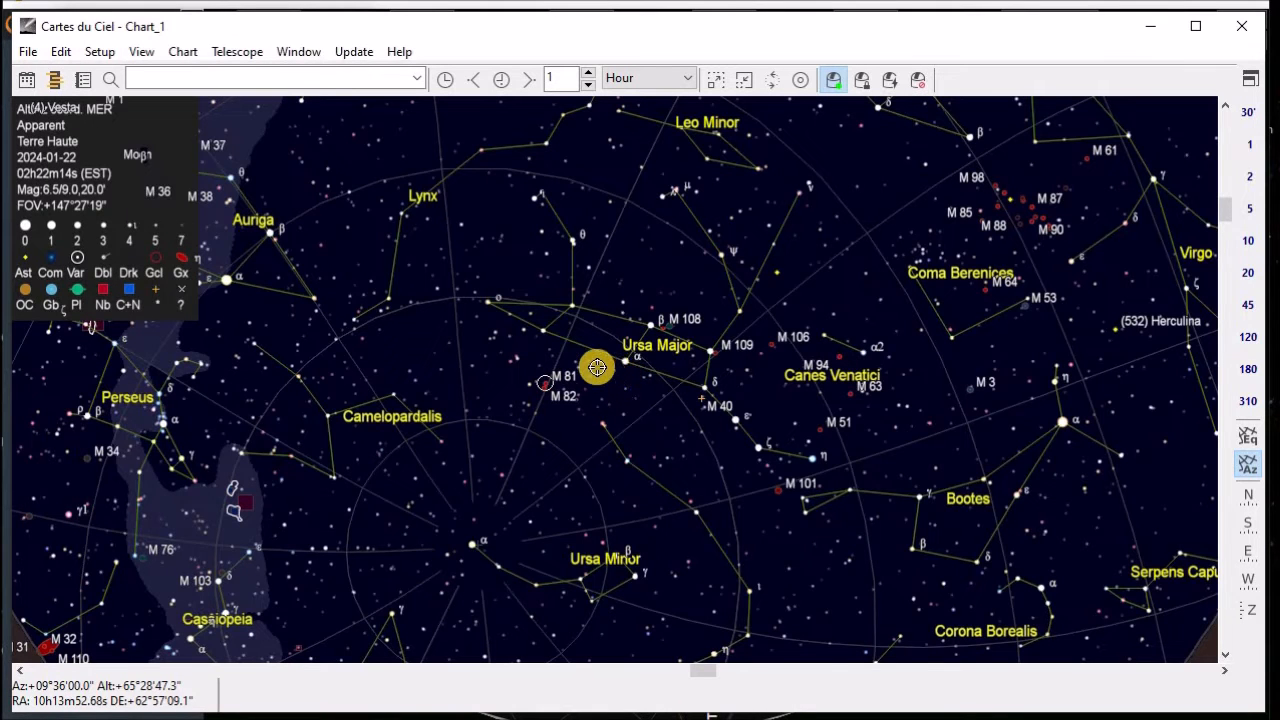
scroll(624, 376, up, 1)
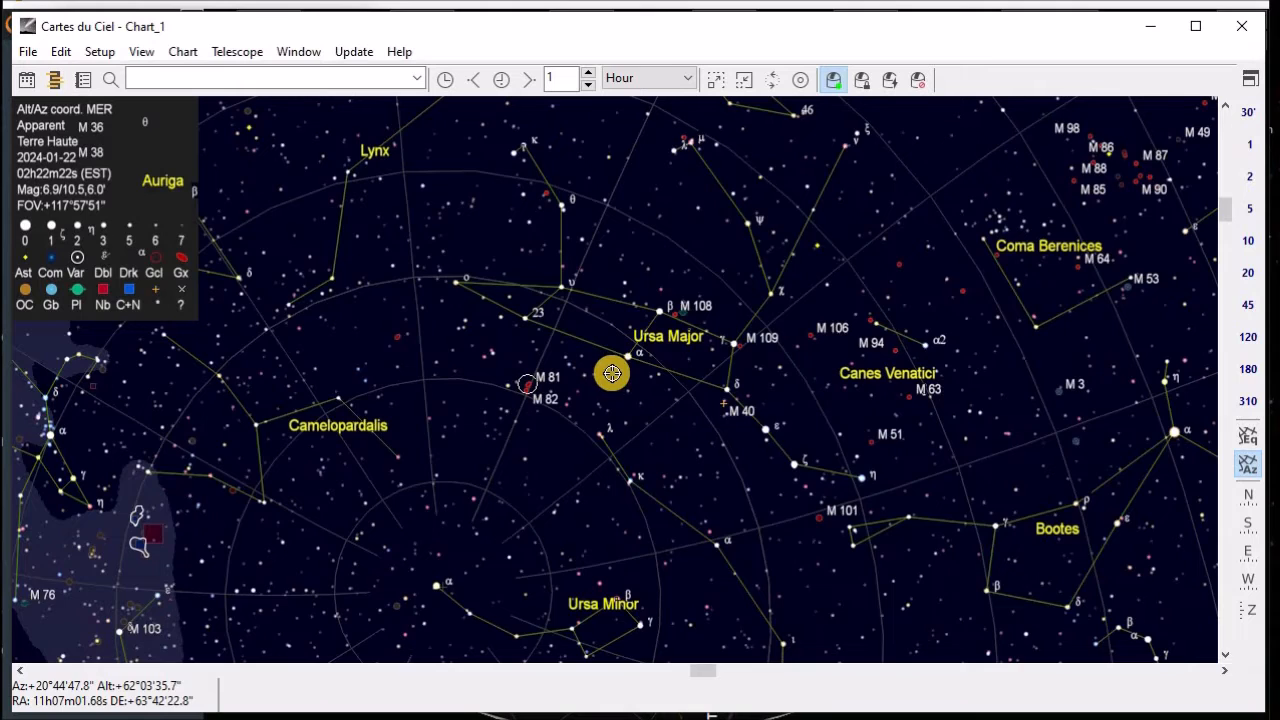
scroll(612, 373, up, 1)
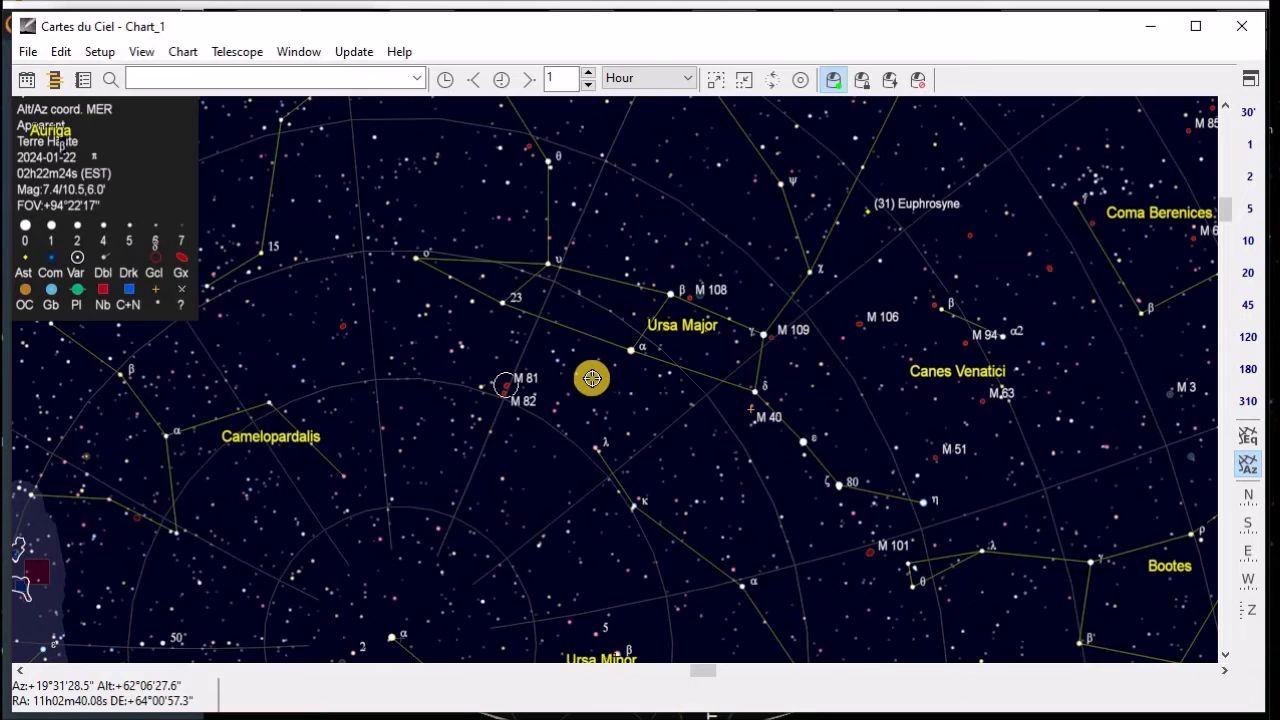
Examine the finder circle (eyepiece) field-of-view entries in the chart's display settings and return to the chart.
scroll(550, 374, up, 1)
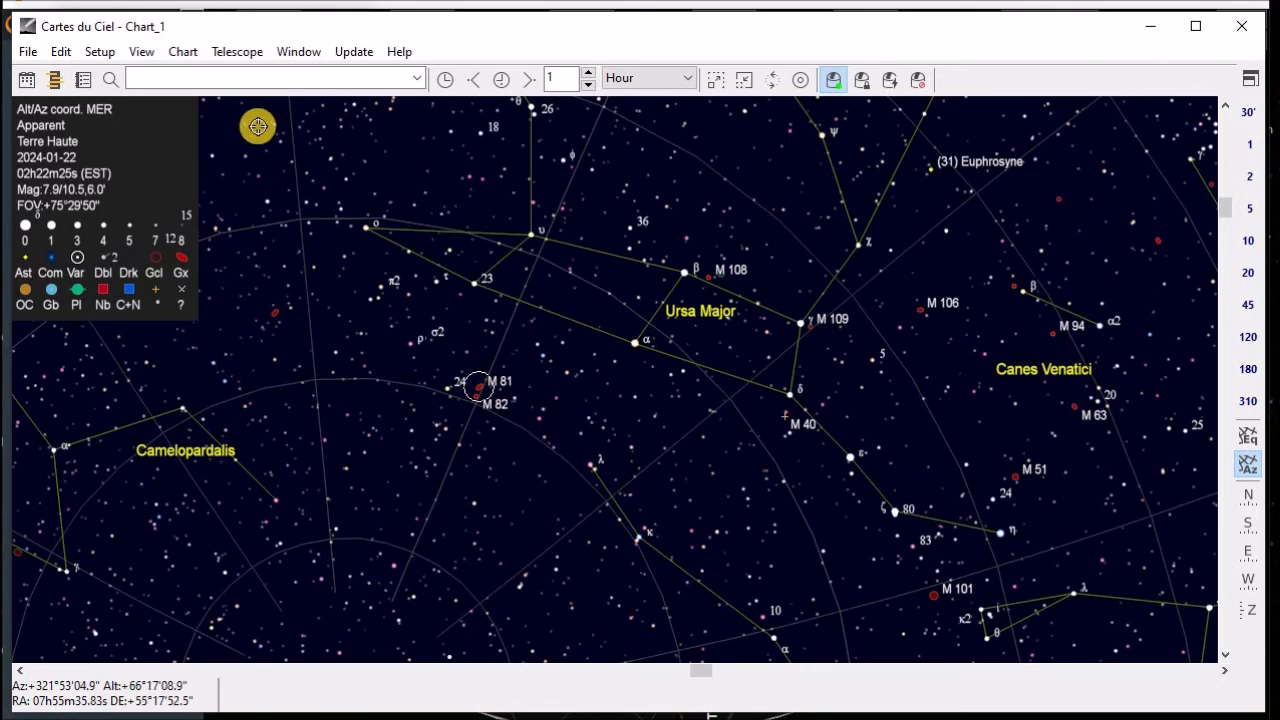
click(104, 55)
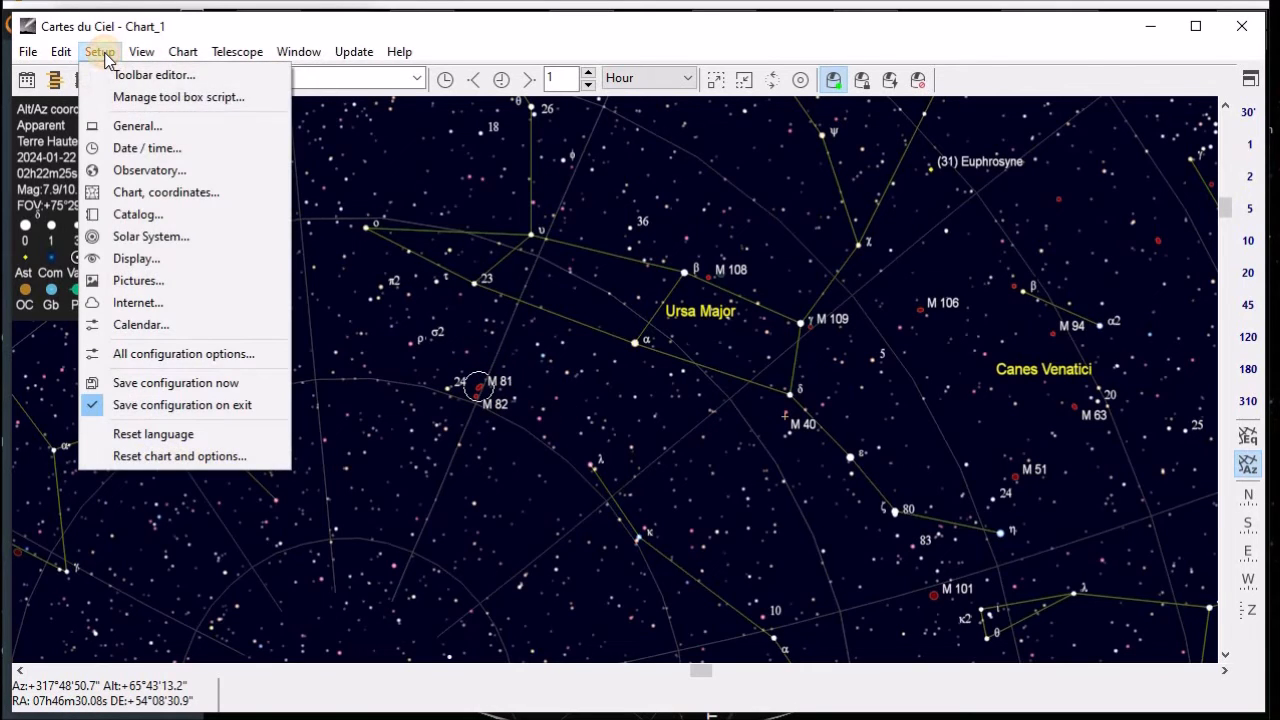
click(130, 260)
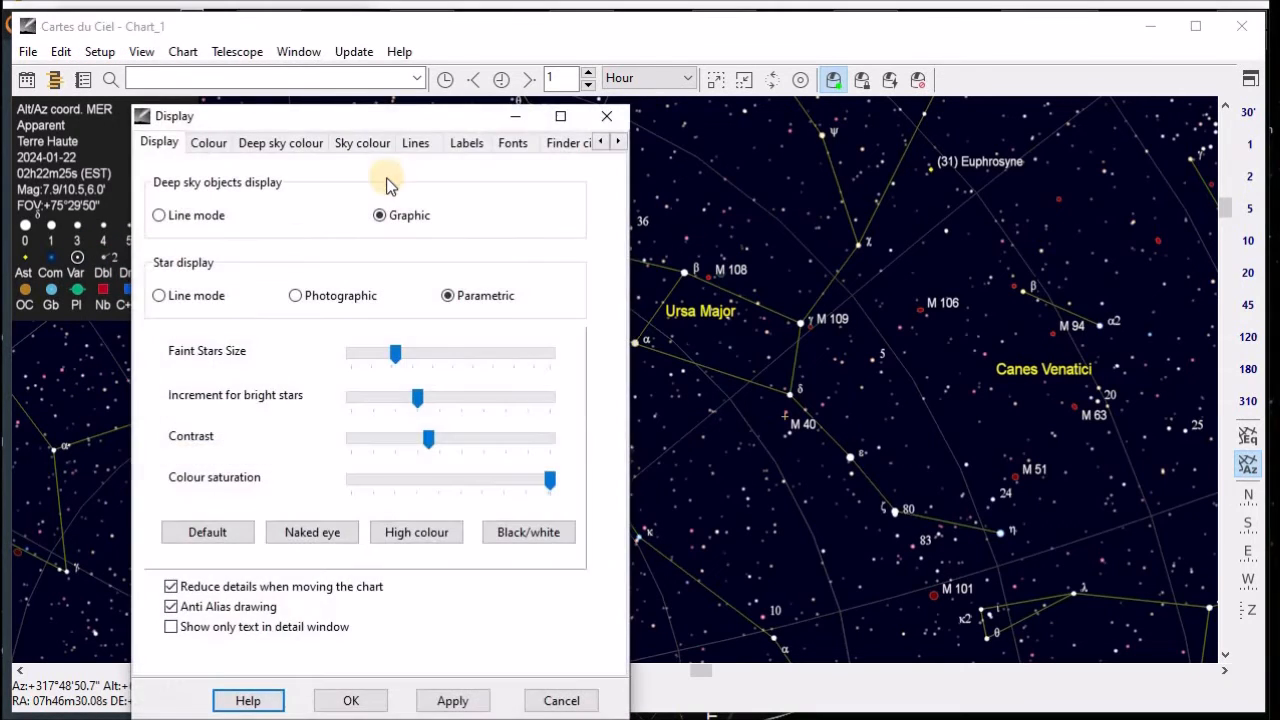
drag(415, 116, 303, 67)
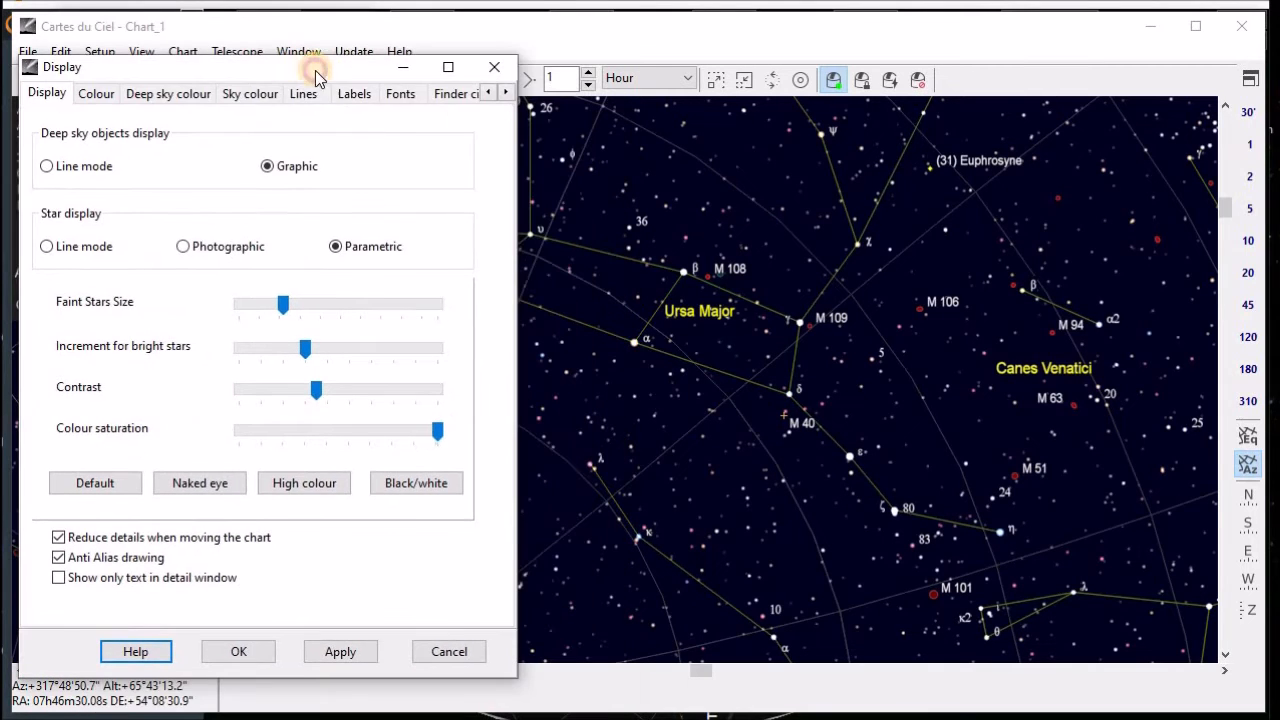
click(506, 93)
click(506, 93)
click(506, 93)
click(506, 93)
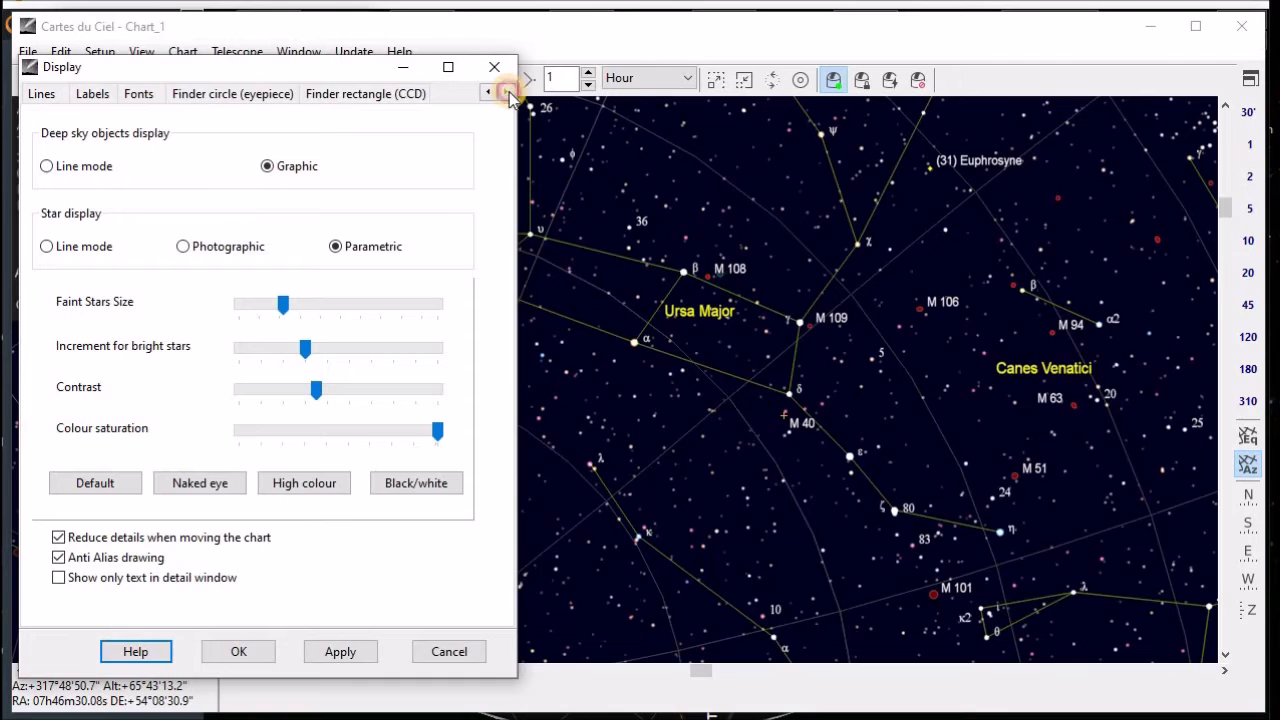
click(220, 95)
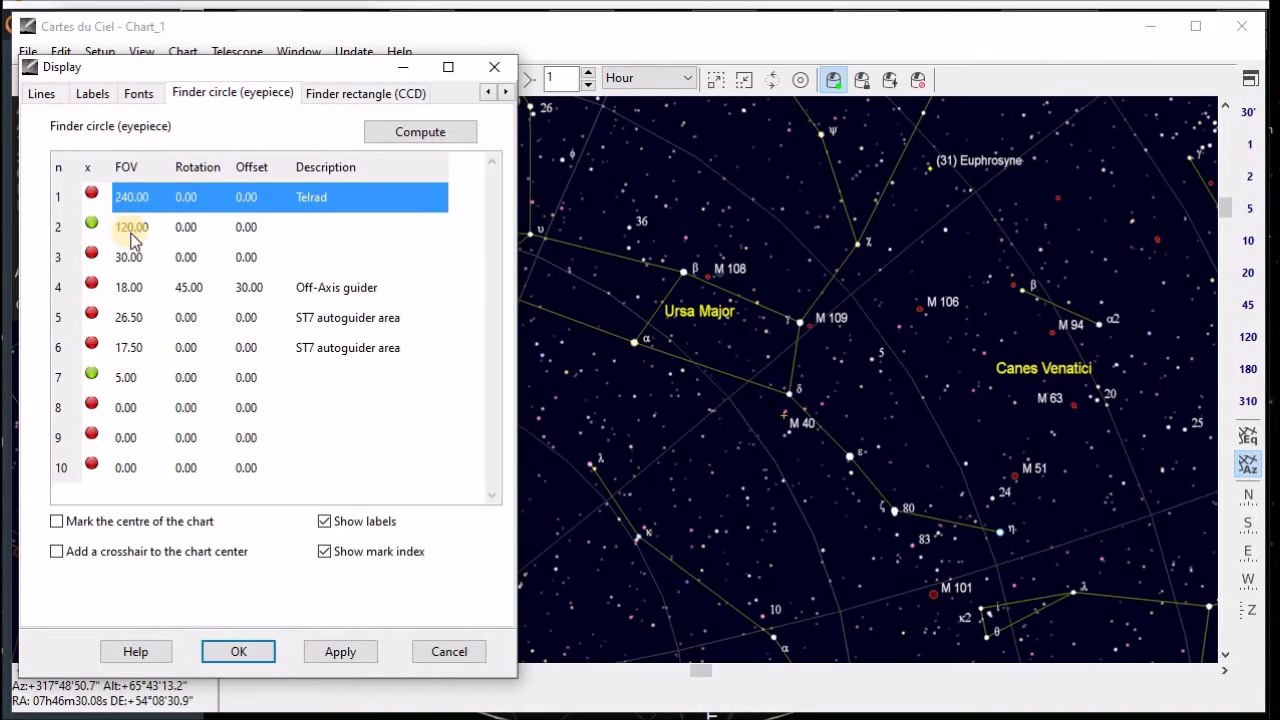
click(253, 655)
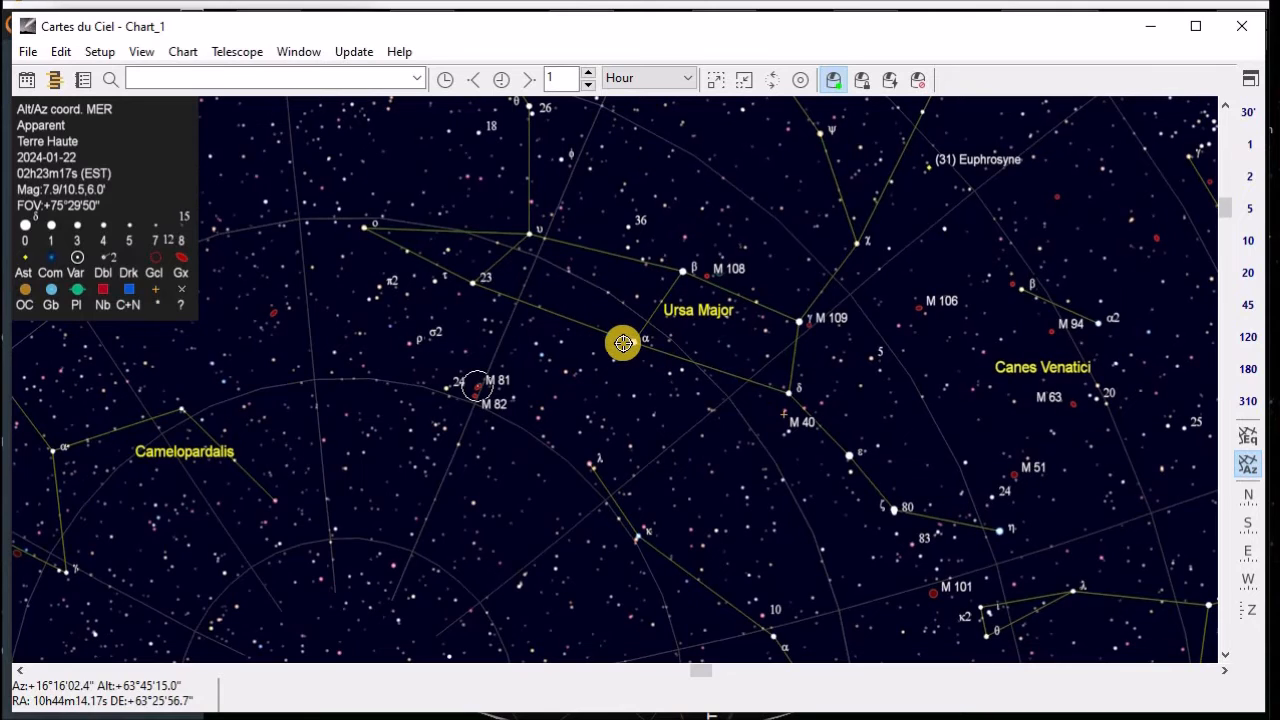
Select the star Alp UMa in Ursa Major on the chart and slew the telescope to it.
scroll(572, 331, up, 2)
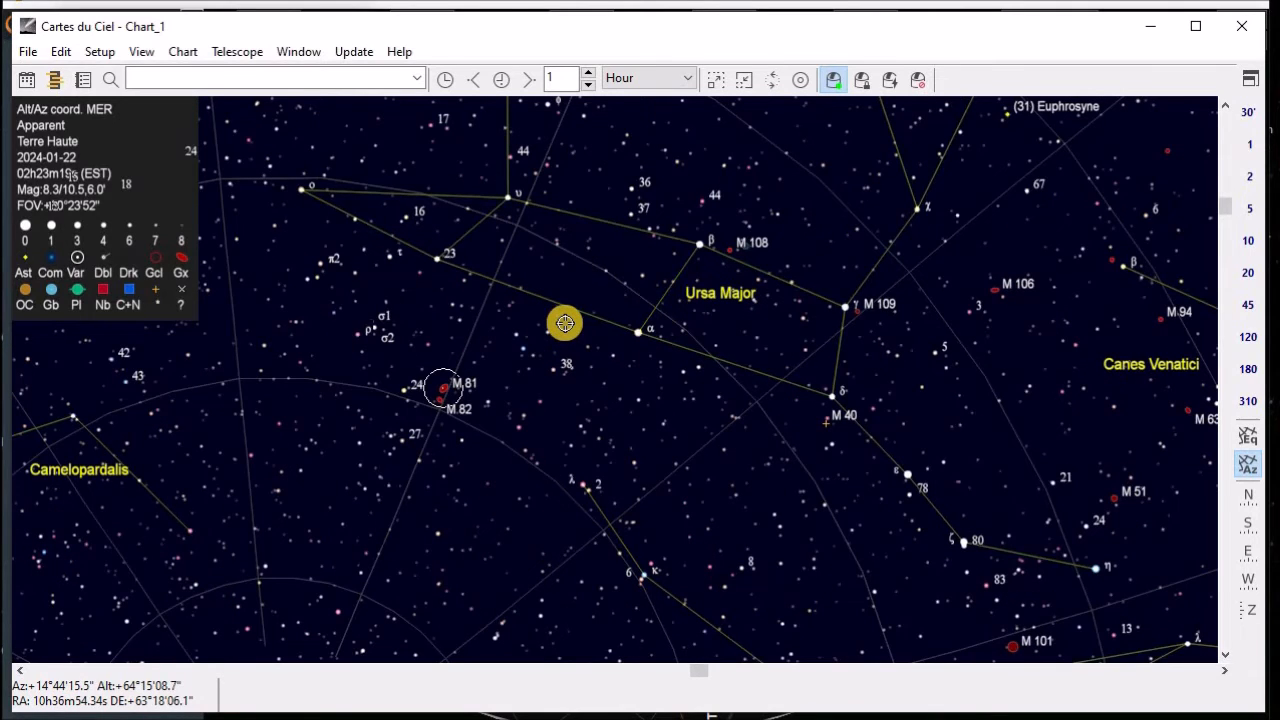
scroll(561, 323, down, 2)
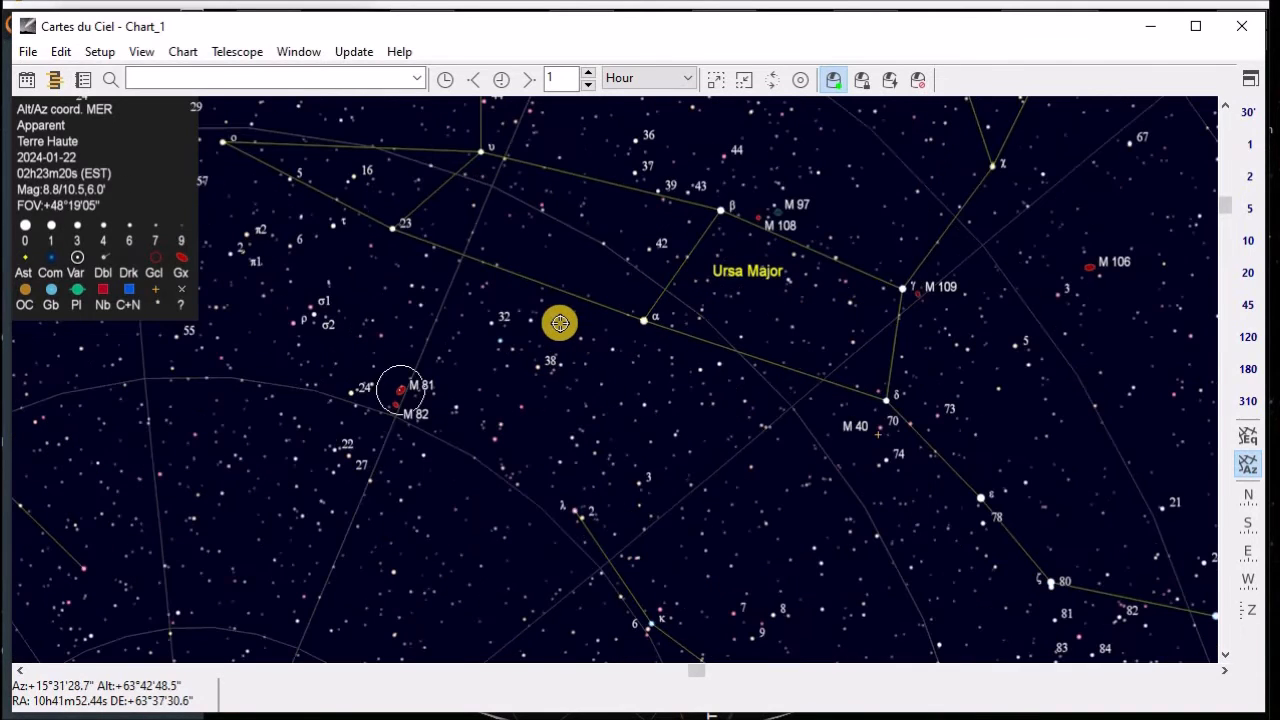
click(641, 327)
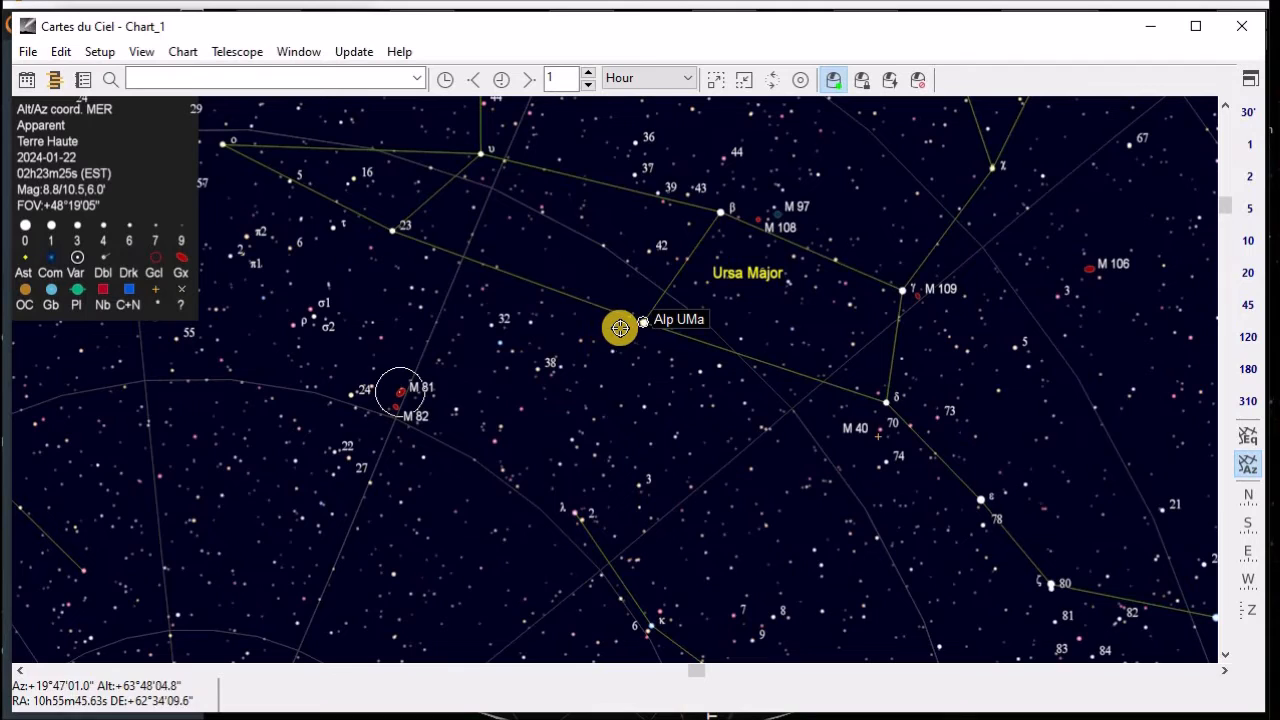
right_click(637, 325)
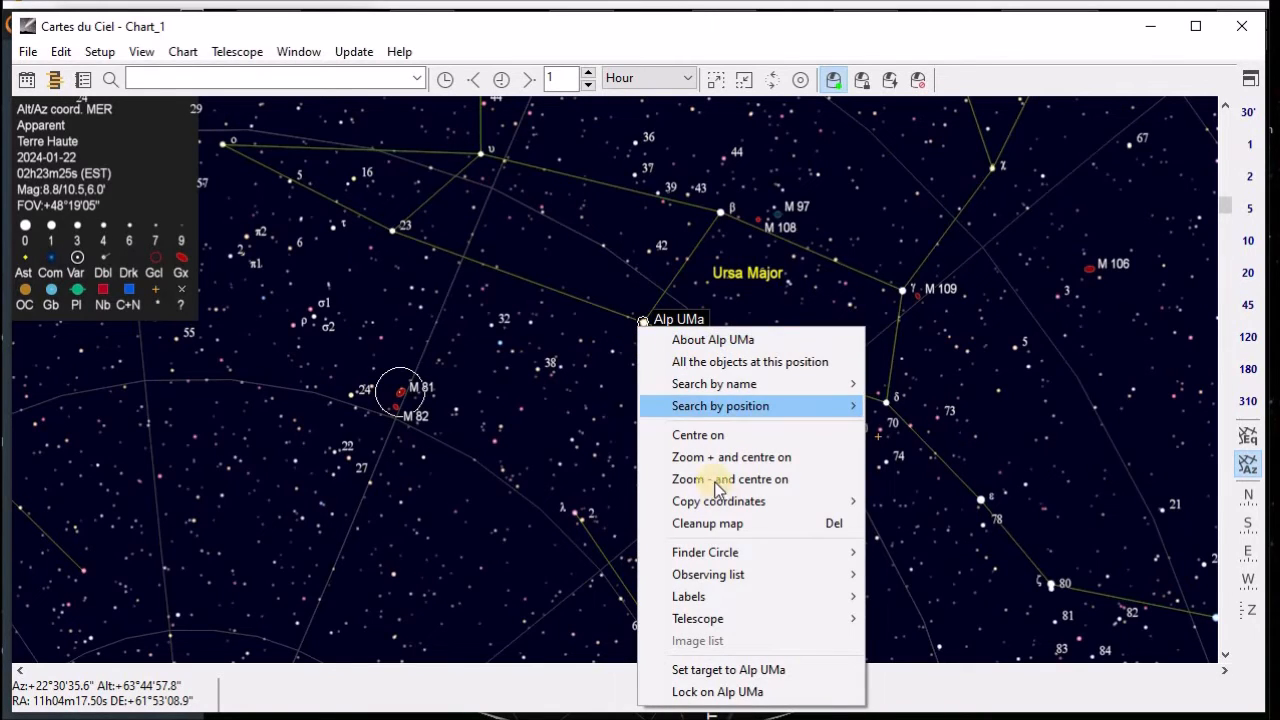
mouse_move(845, 619)
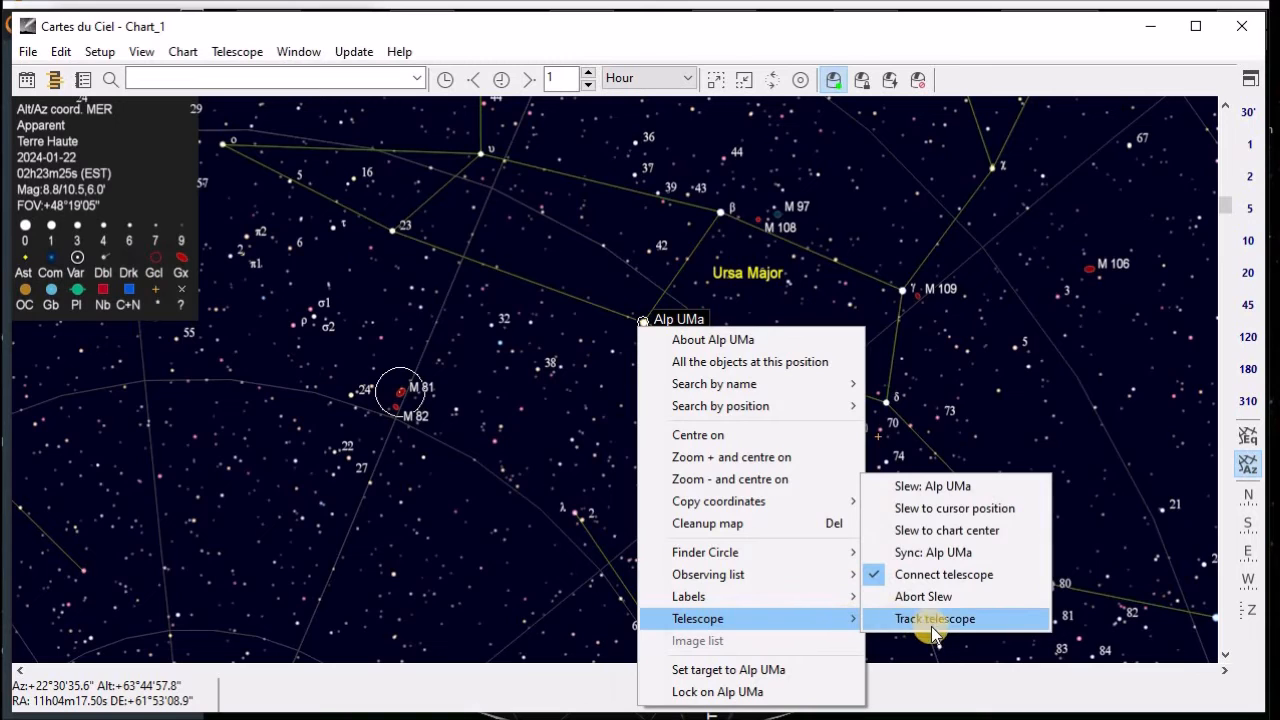
click(968, 488)
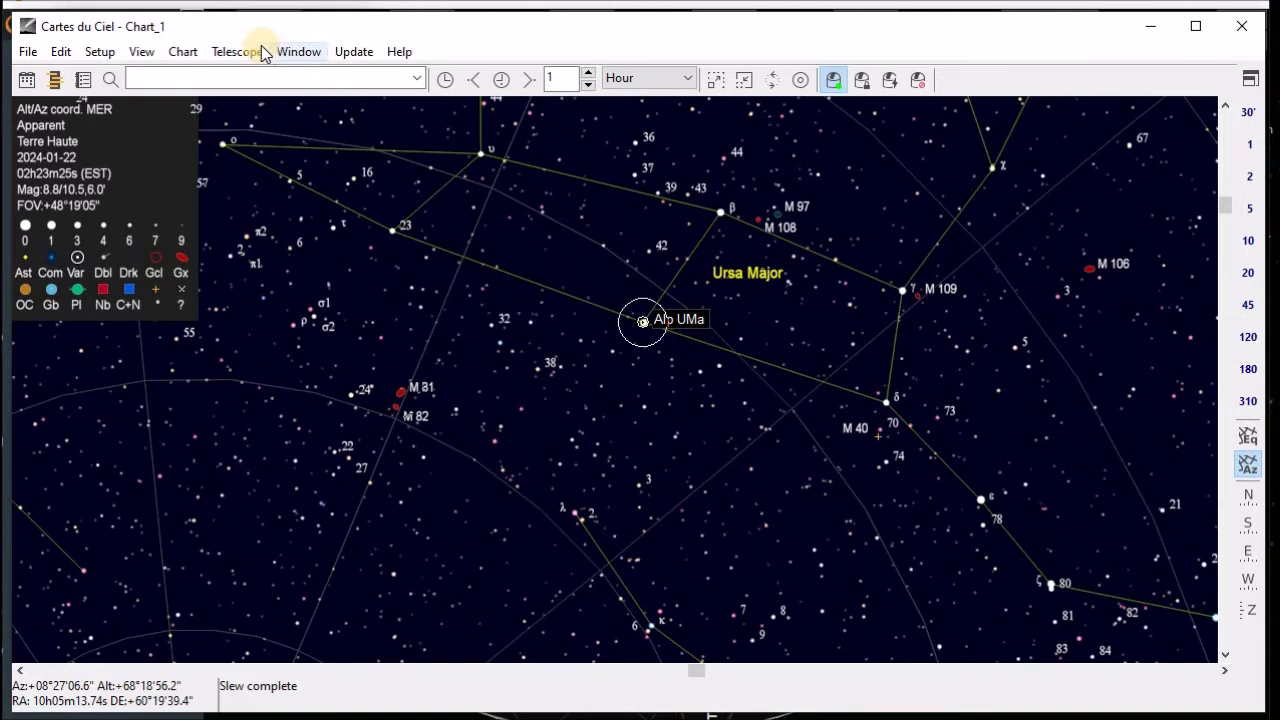
Disconnect the ASCOM.CPWI.Telescope driver from the planetarium chart and close the telescope interface.
click(233, 56)
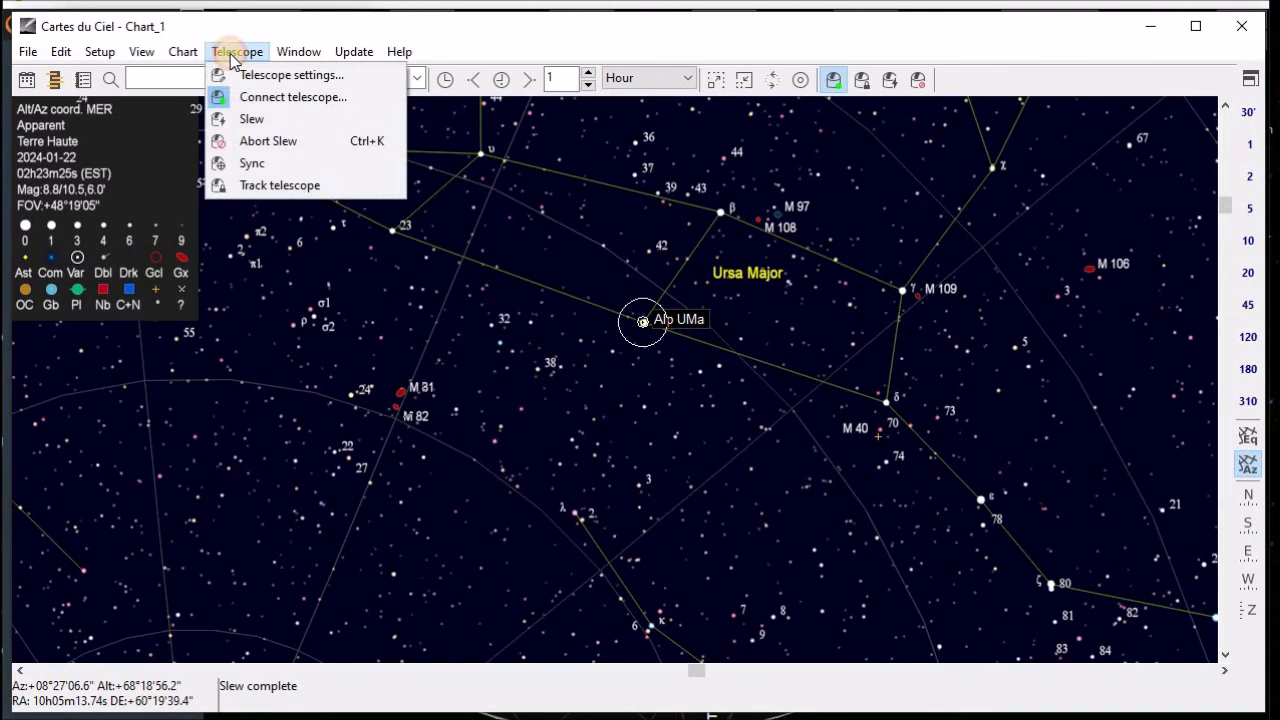
click(255, 98)
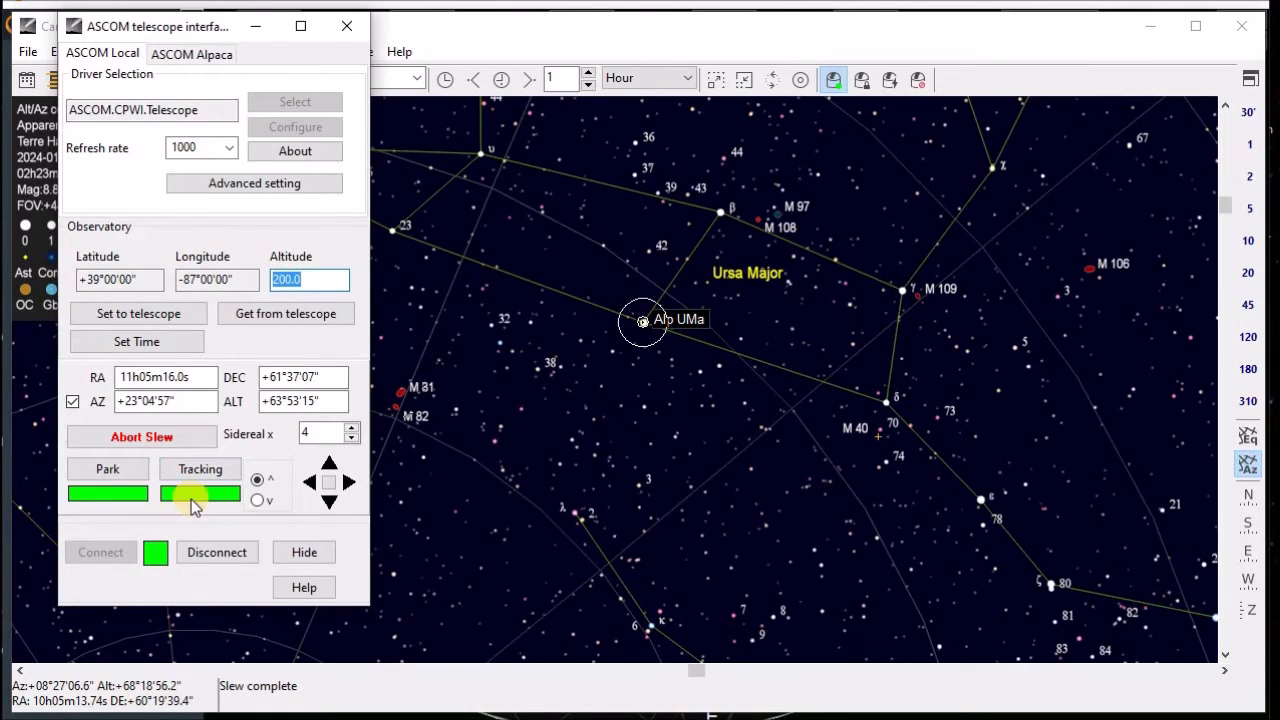
click(212, 553)
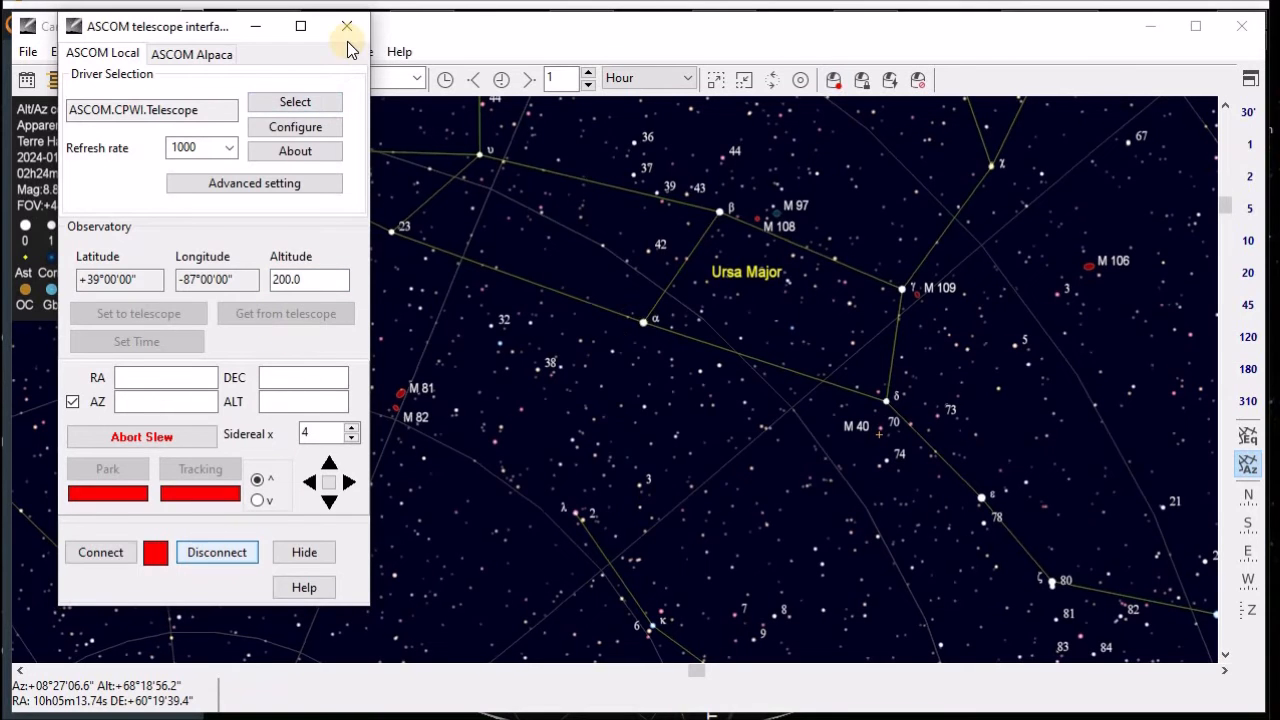
click(347, 25)
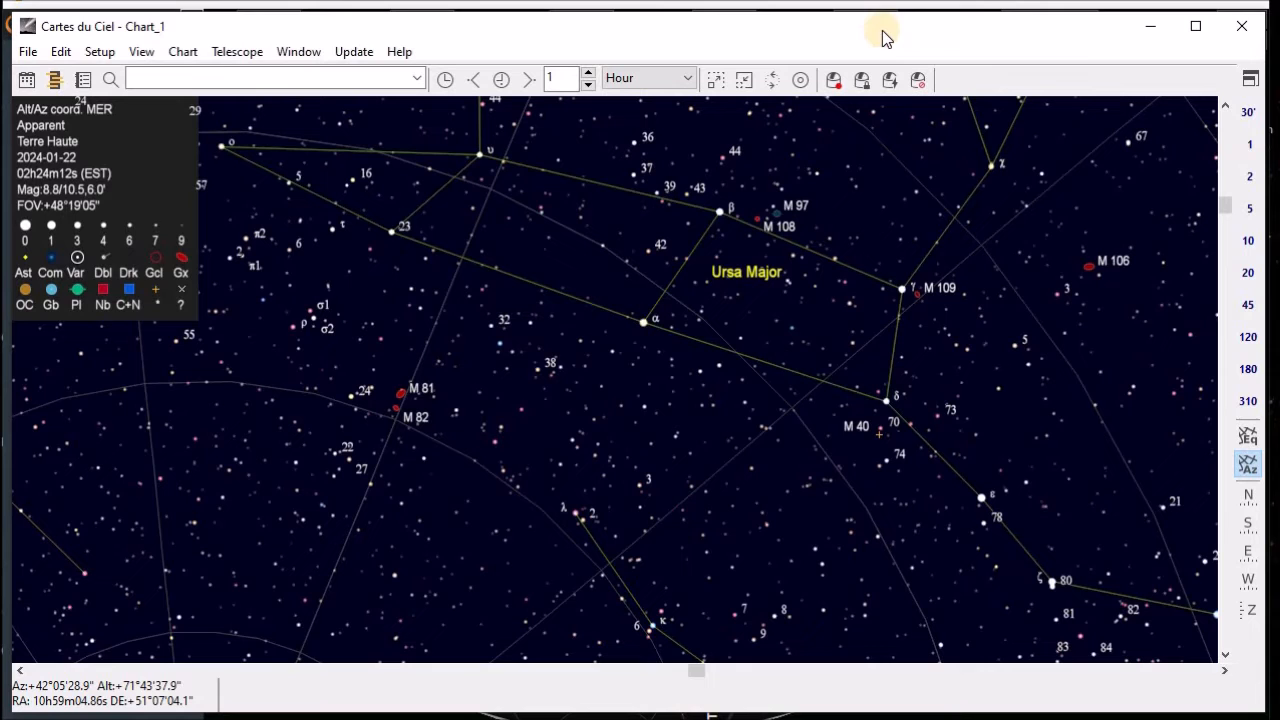
Minimize Cartes du Ciel, dismiss the Capella details in CPWI, and switch to Stellarium.
click(1157, 32)
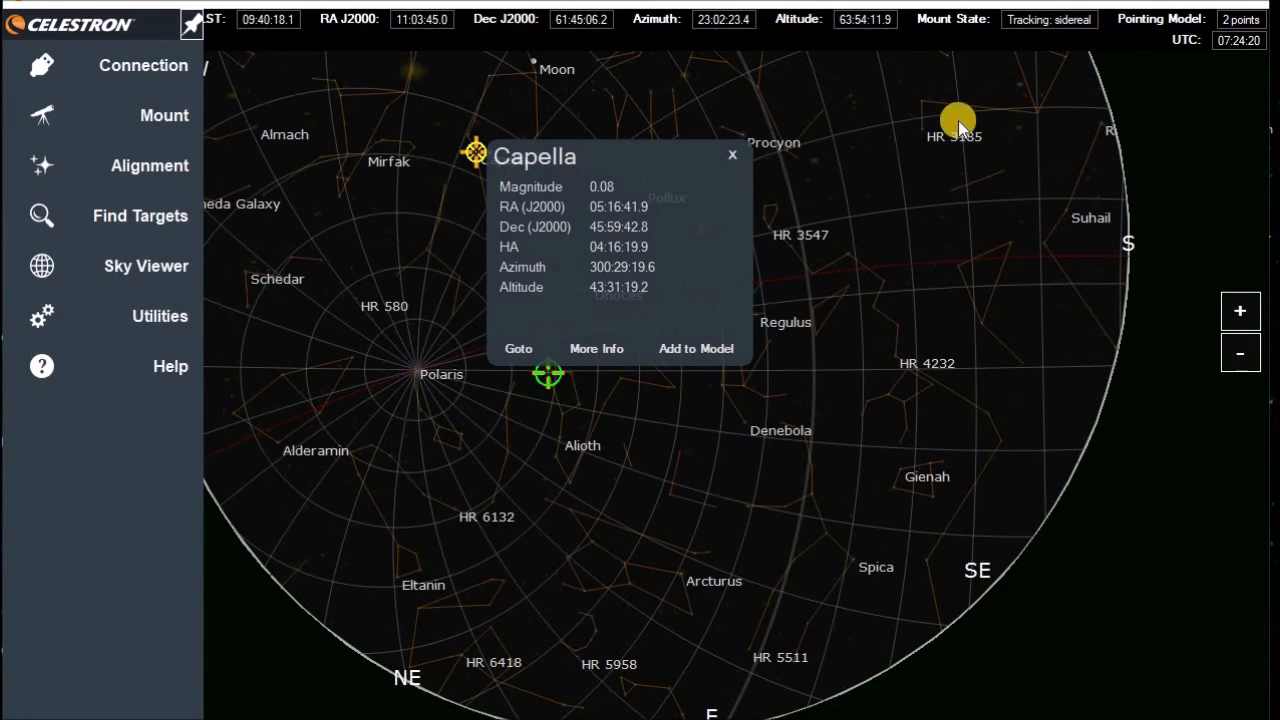
click(733, 155)
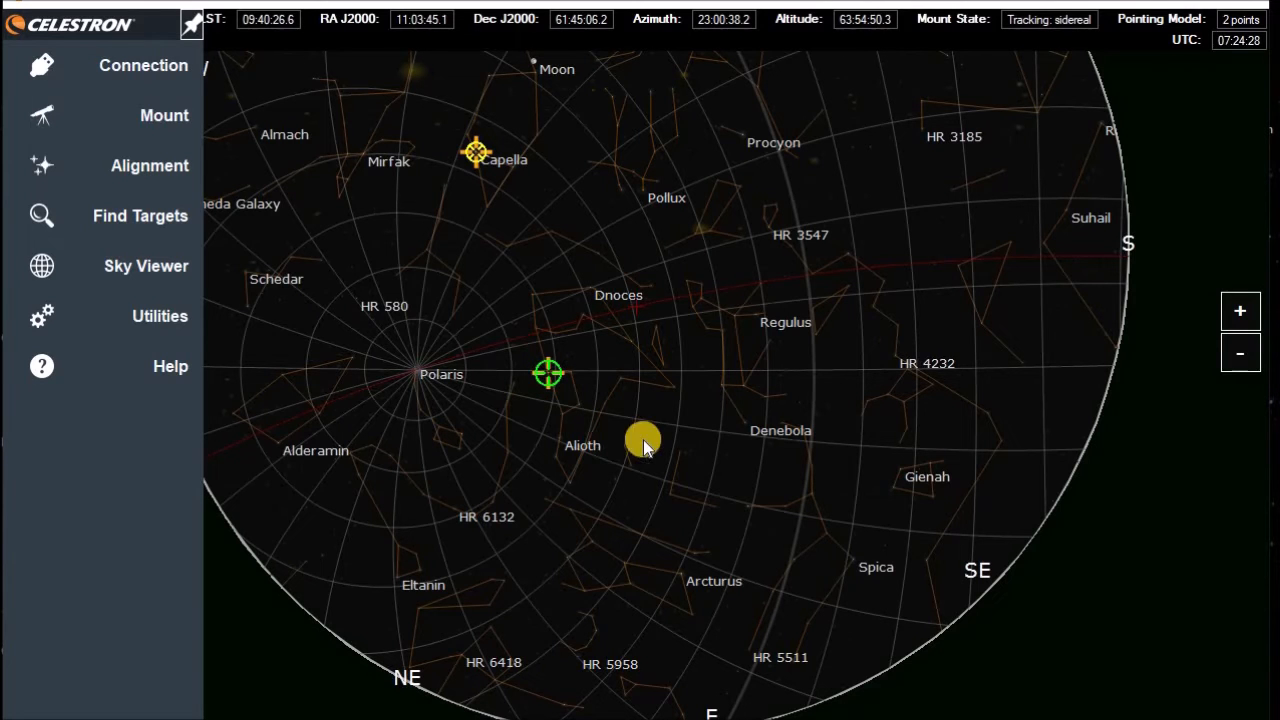
mouse_move(953, 719)
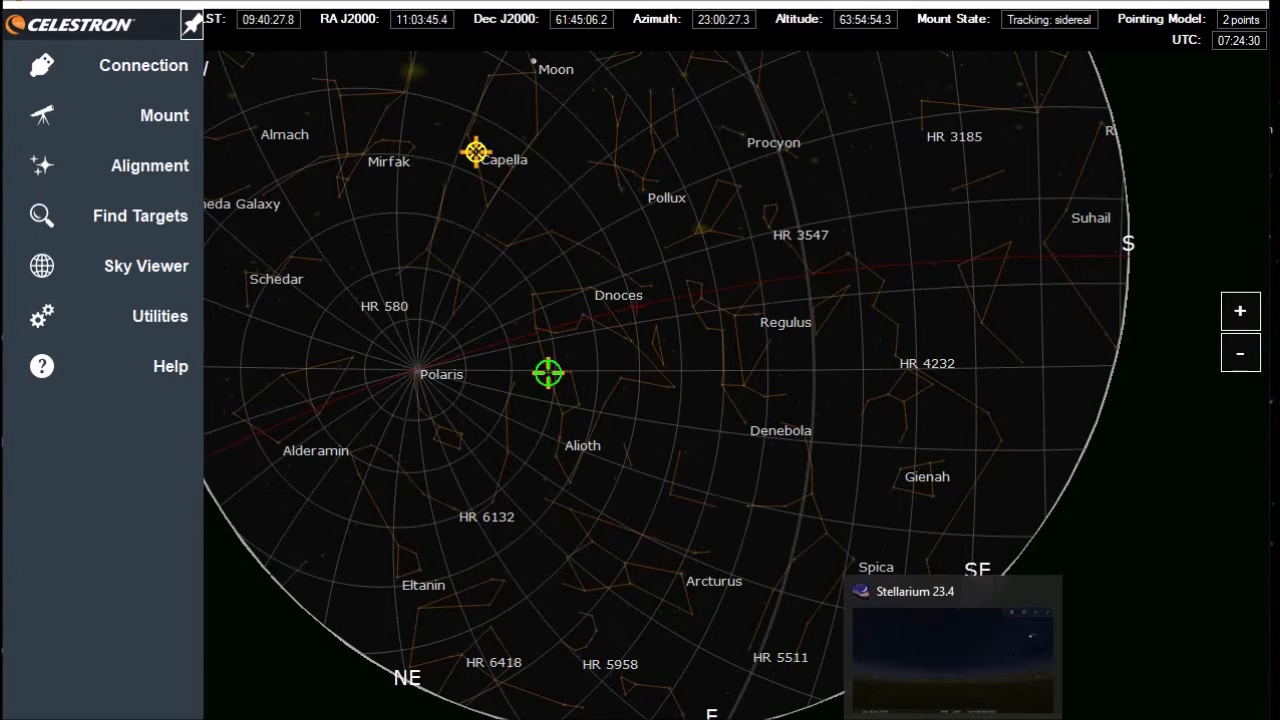
click(952, 655)
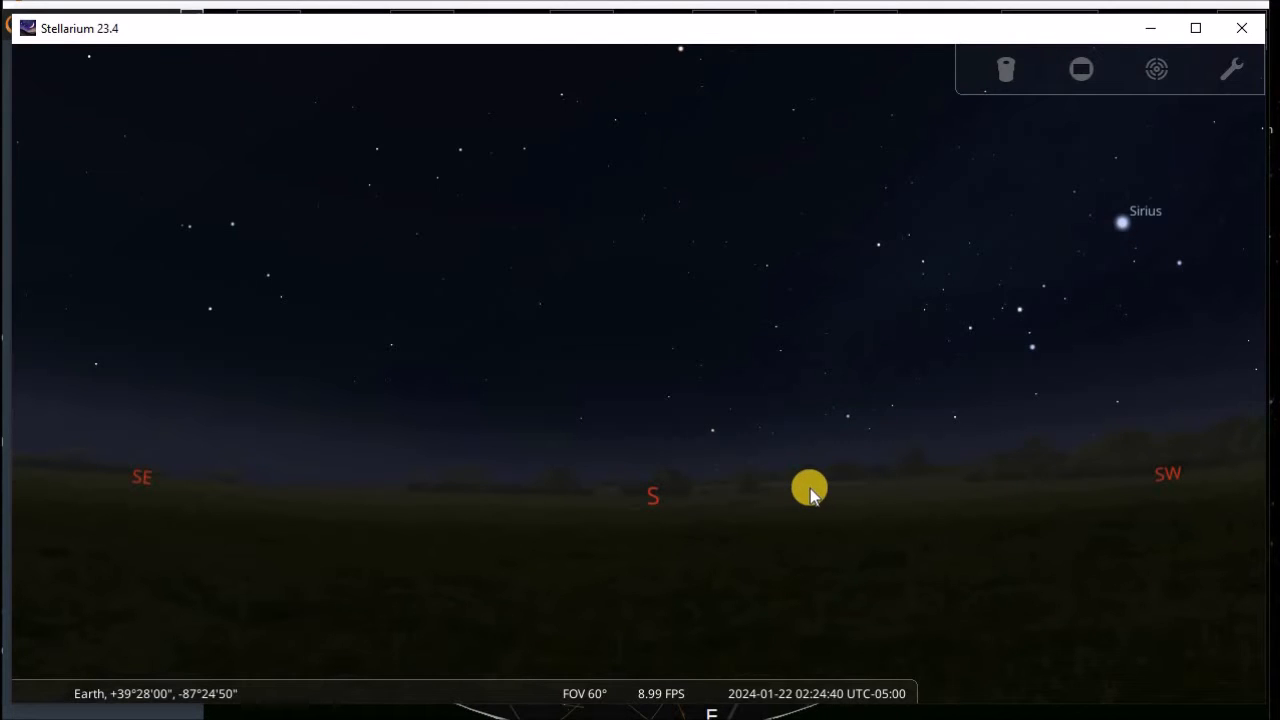
Face the sky view north and turn on the constellation lines.
key(shift+n)
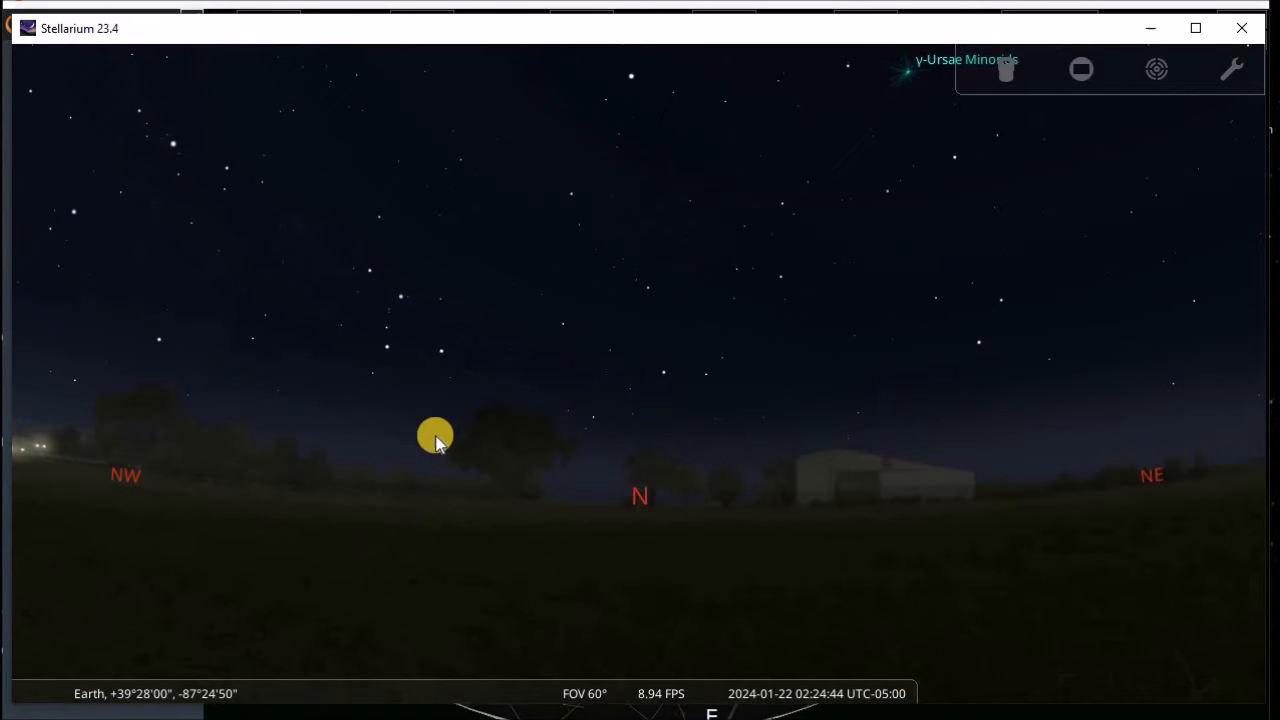
mouse_move(383, 698)
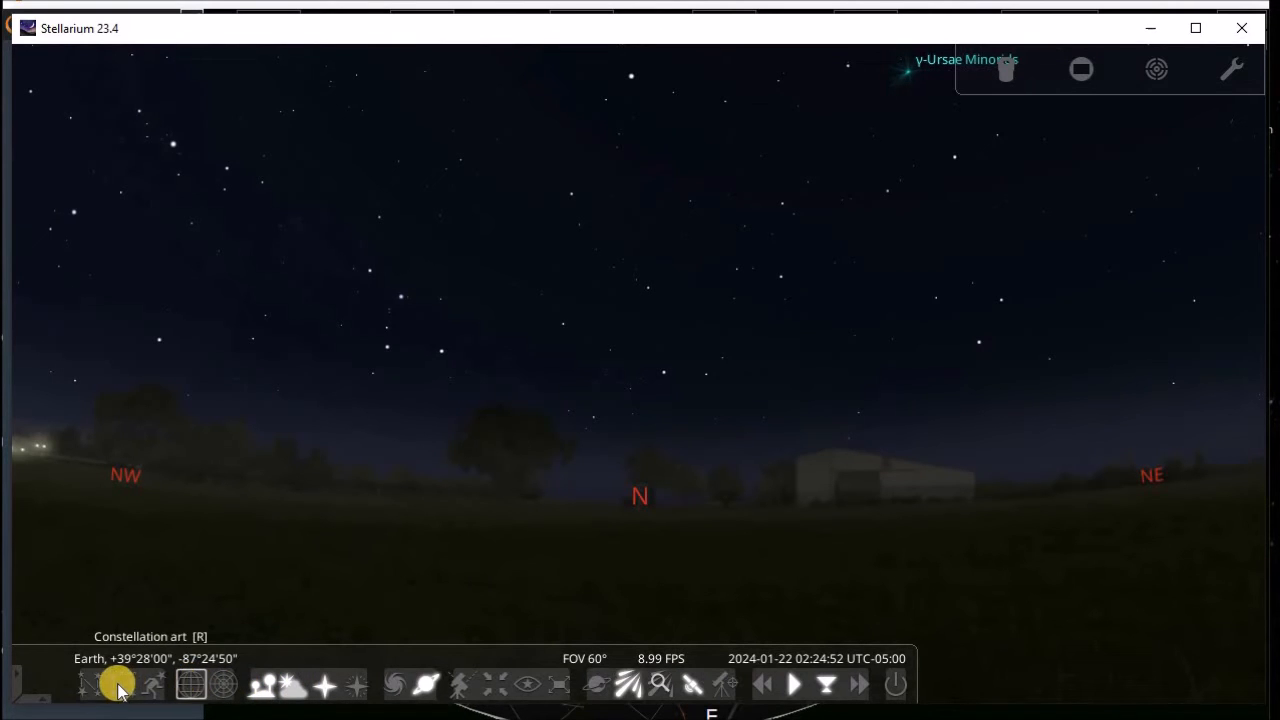
click(84, 686)
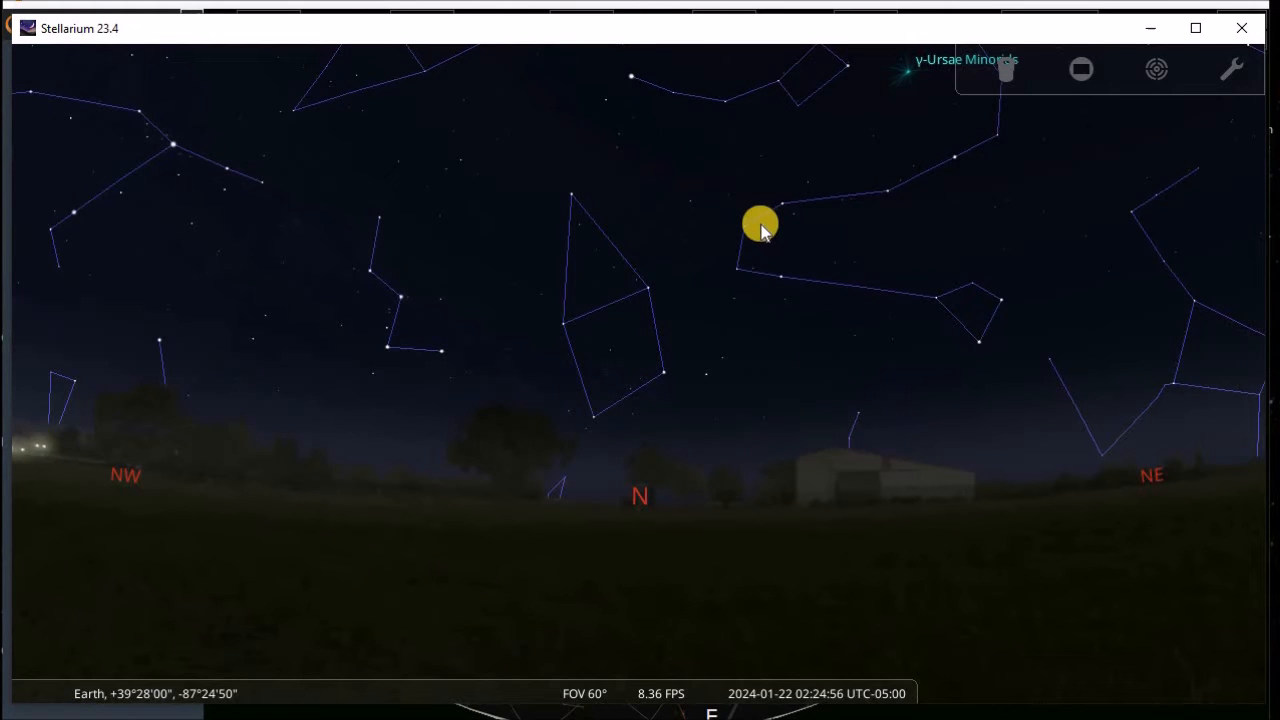
Find the star Dubhe in Ursa Major, centre the view on it, and leave it selected.
drag(674, 200, 702, 566)
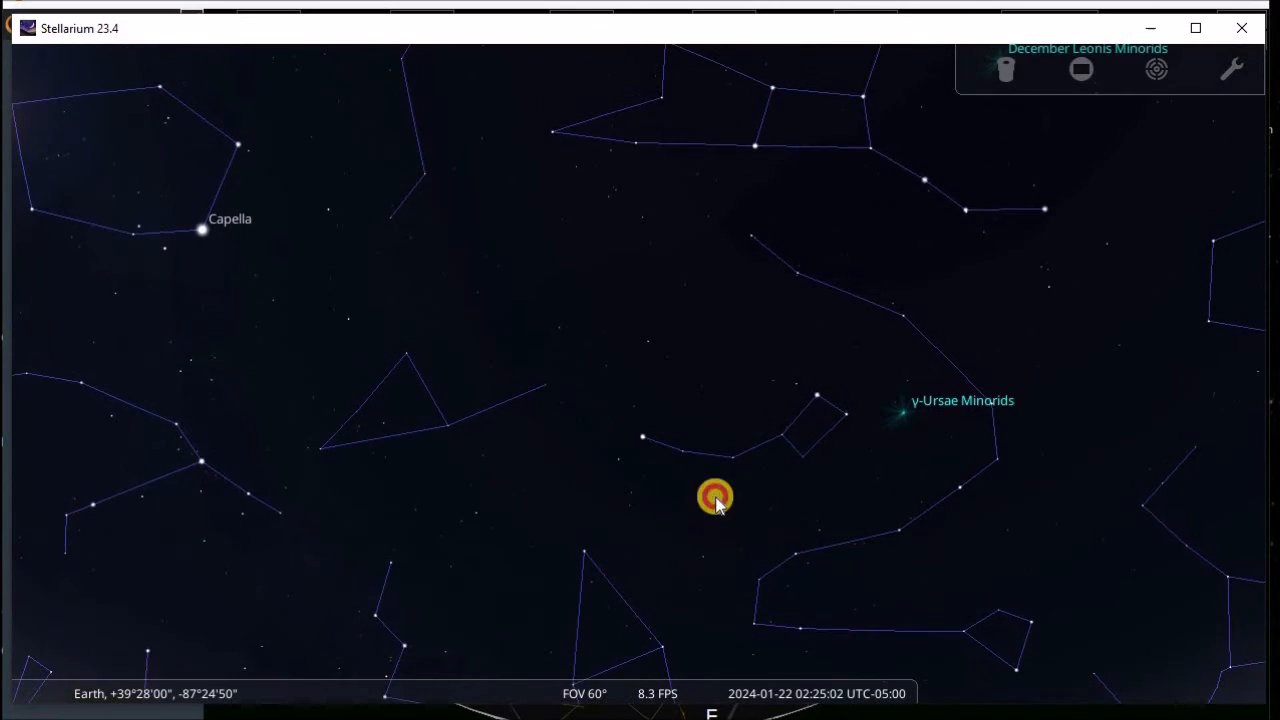
click(754, 147)
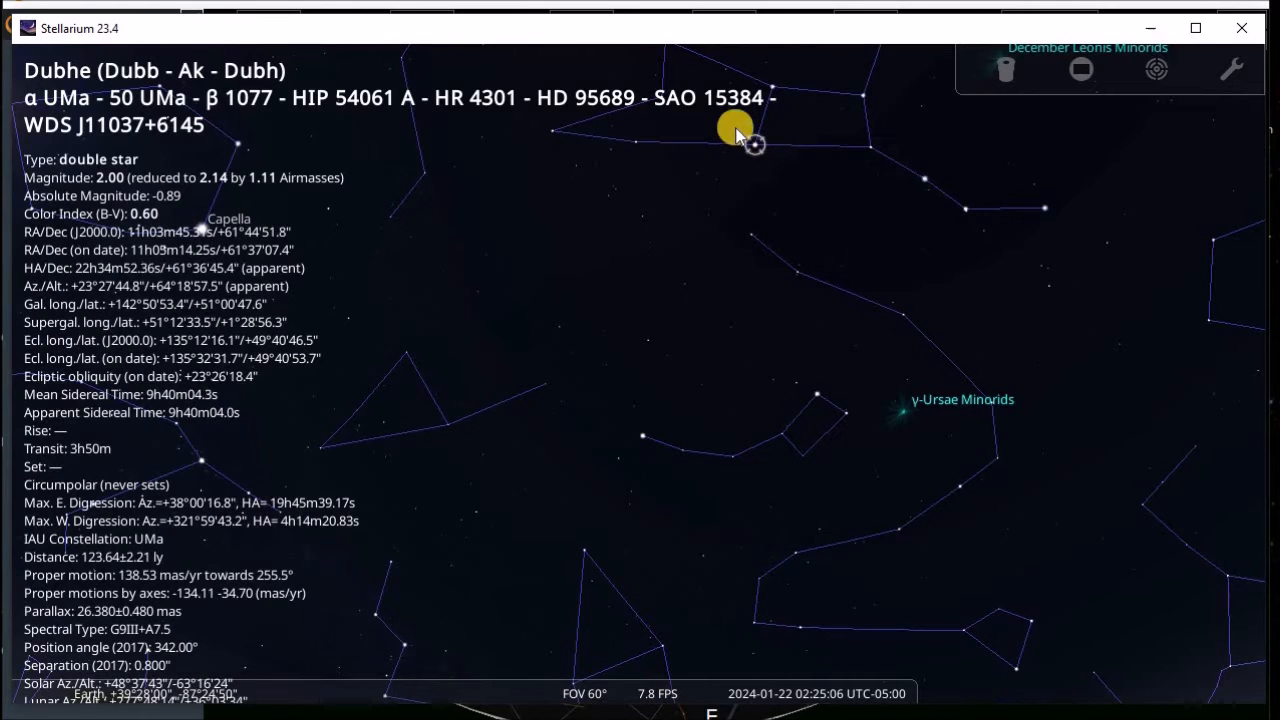
double_click(757, 148)
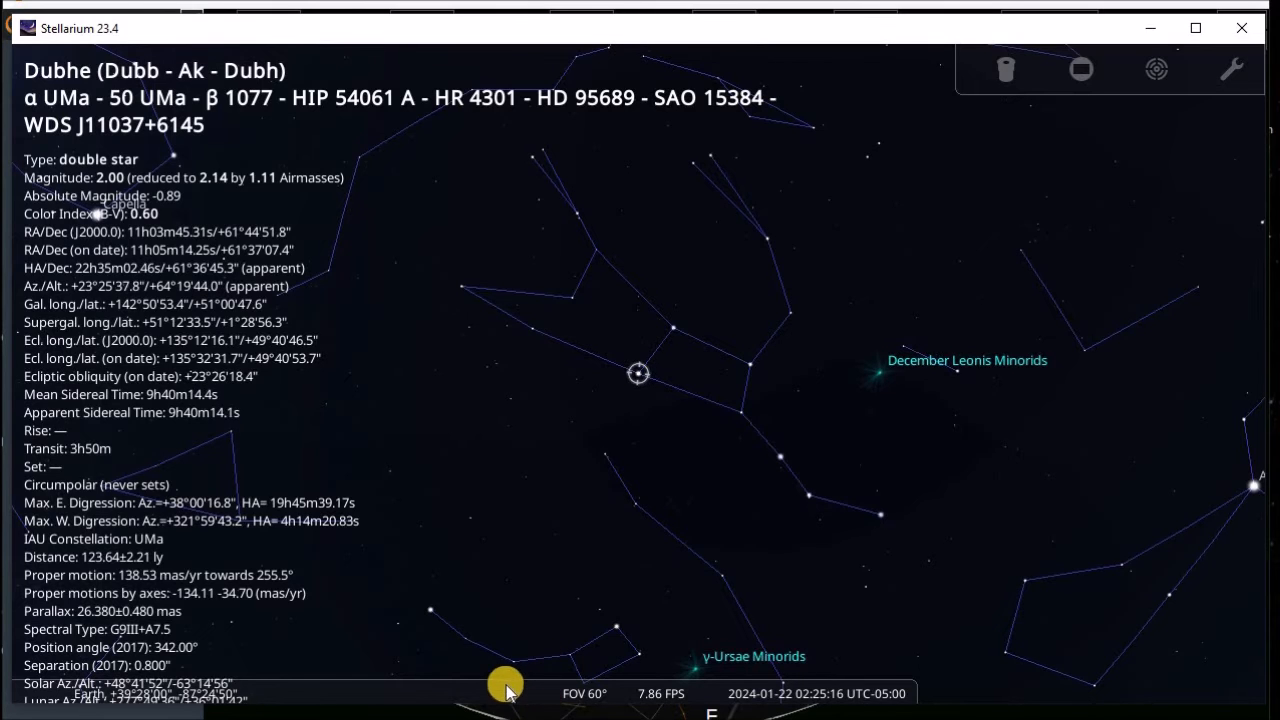
click(597, 319)
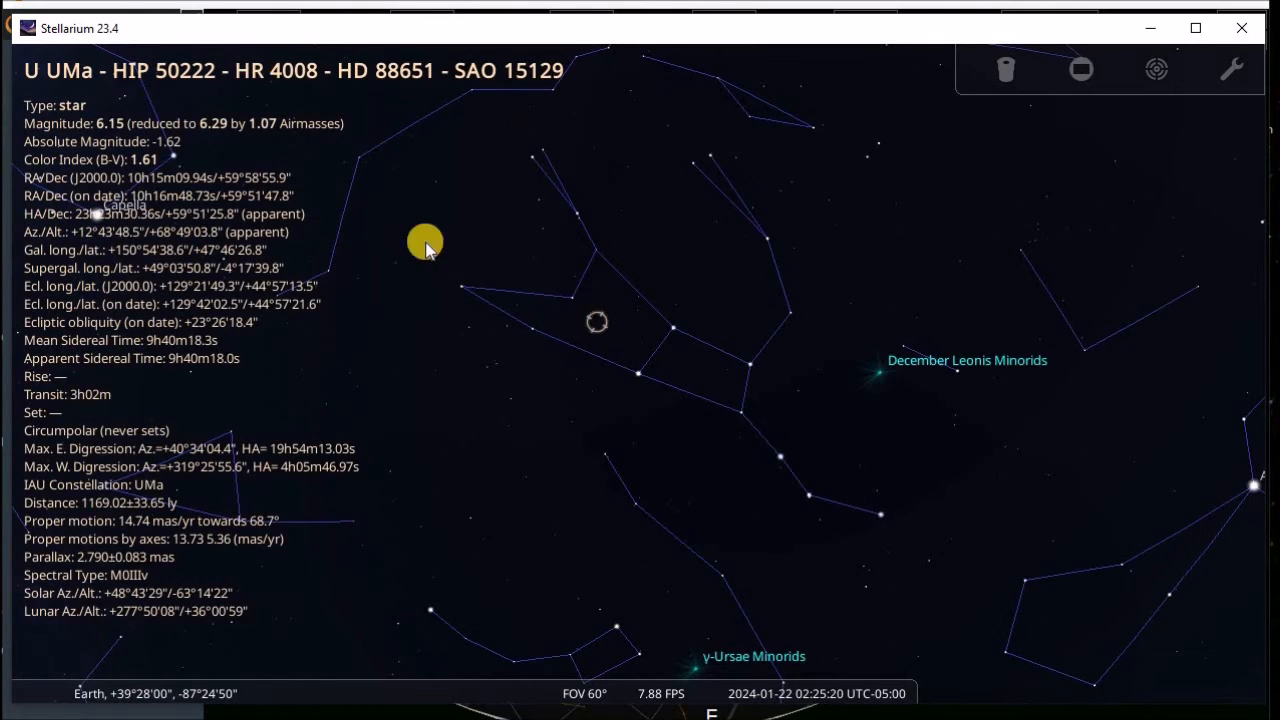
click(638, 372)
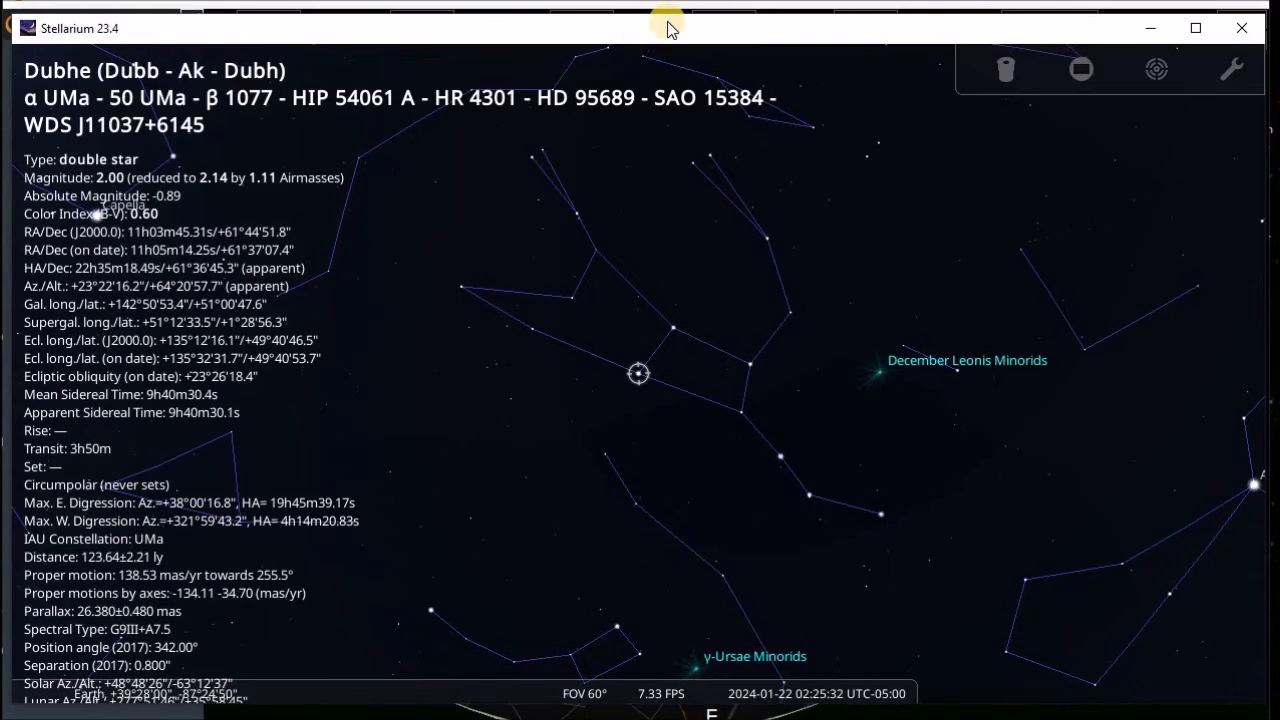
Reposition the Stellarium window over CPWI and clear the Dubhe selection.
drag(663, 25, 651, 0)
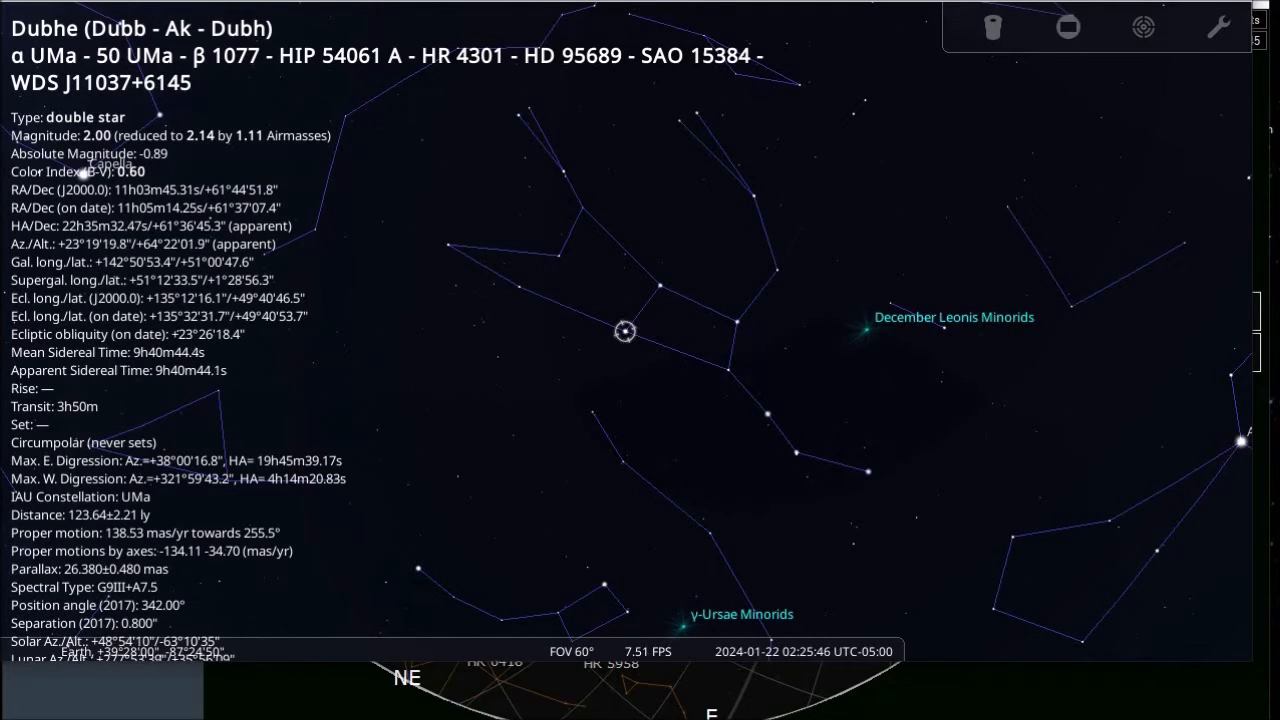
drag(640, 2, 728, 11)
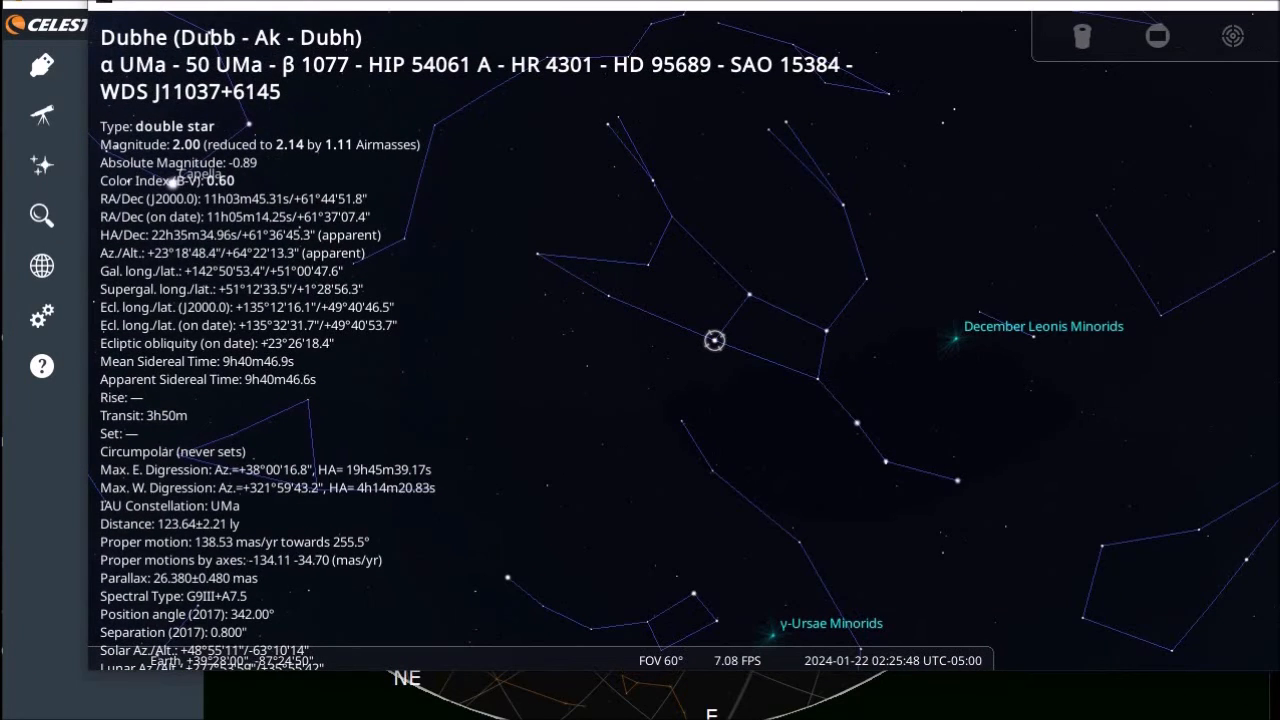
right_click(450, 67)
Open the Slew telescope to dialog and move it so its telescope configuration option is fully visible.
mouse_move(97, 305)
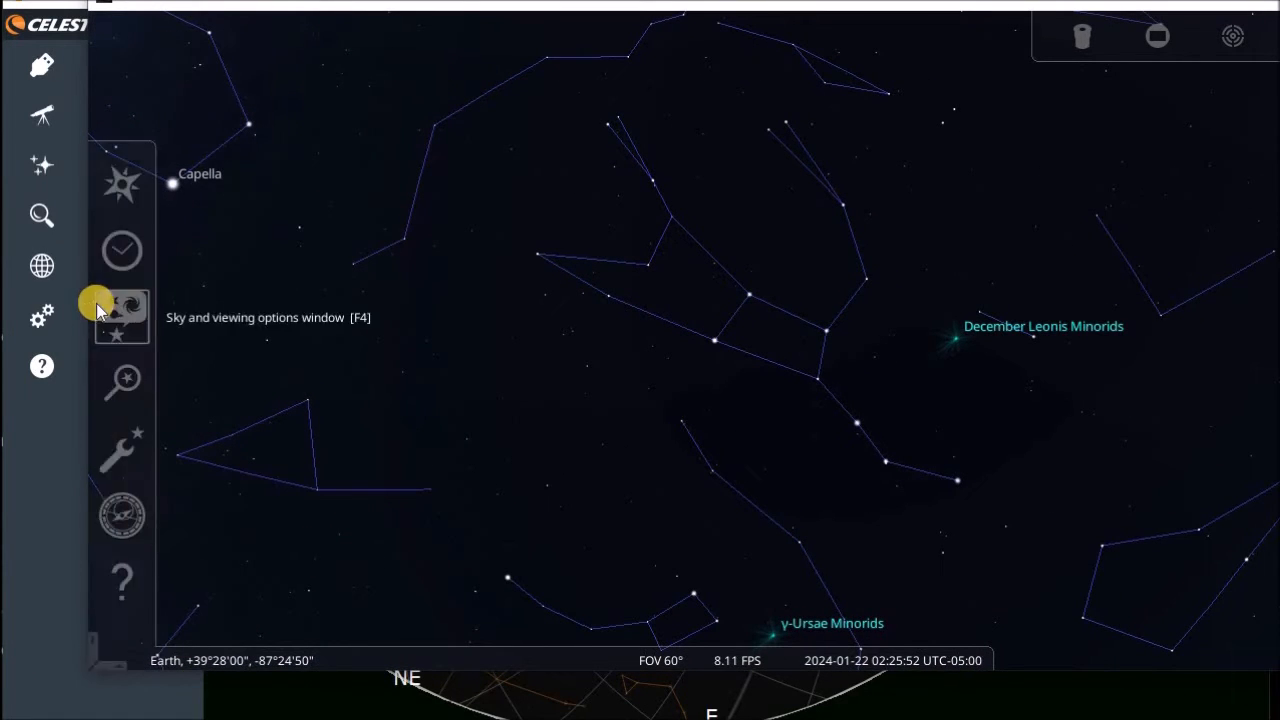
mouse_move(240, 683)
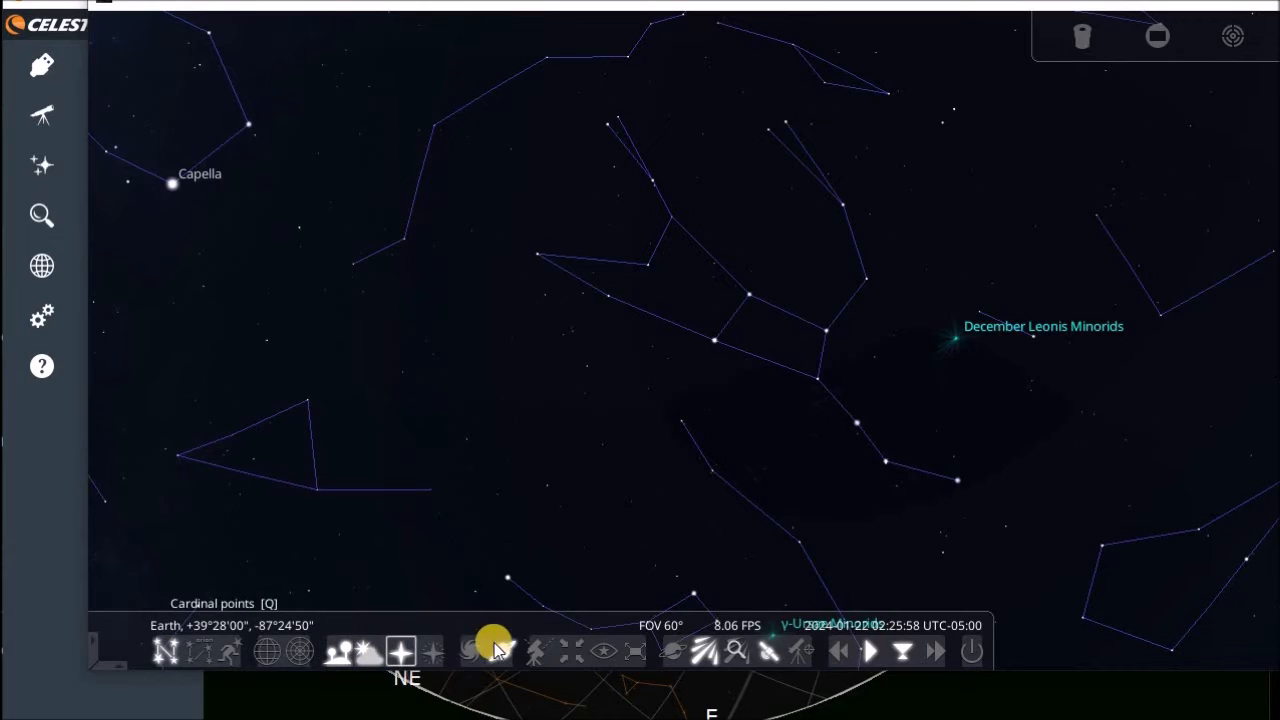
click(801, 650)
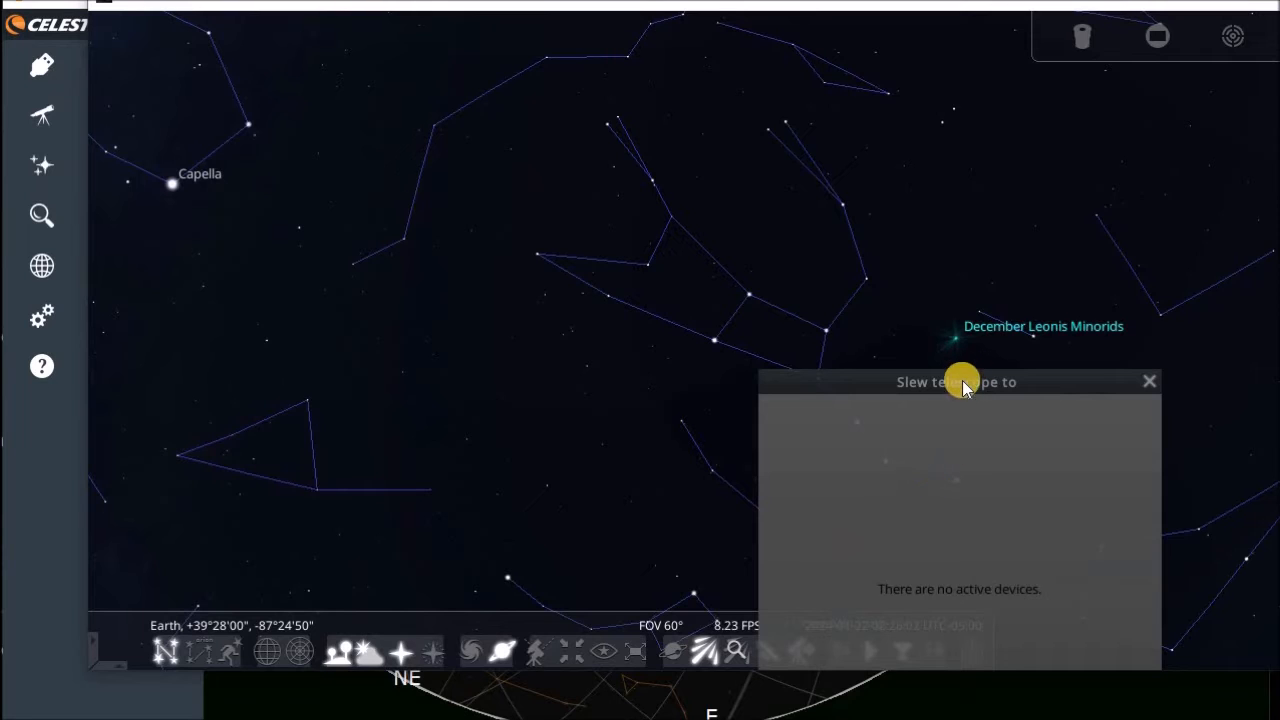
drag(963, 381, 608, 109)
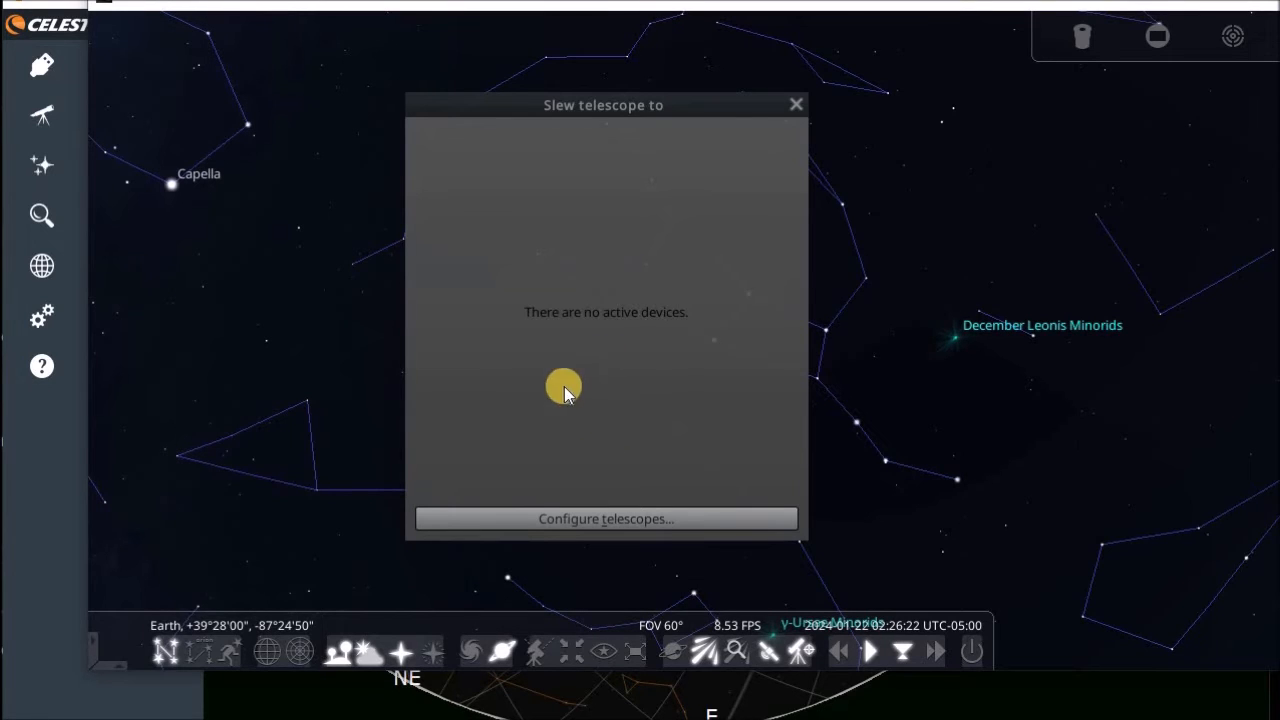
Open the AVX telescope's configuration, choose CPWI as its ASCOM telescope, and save the settings.
click(620, 518)
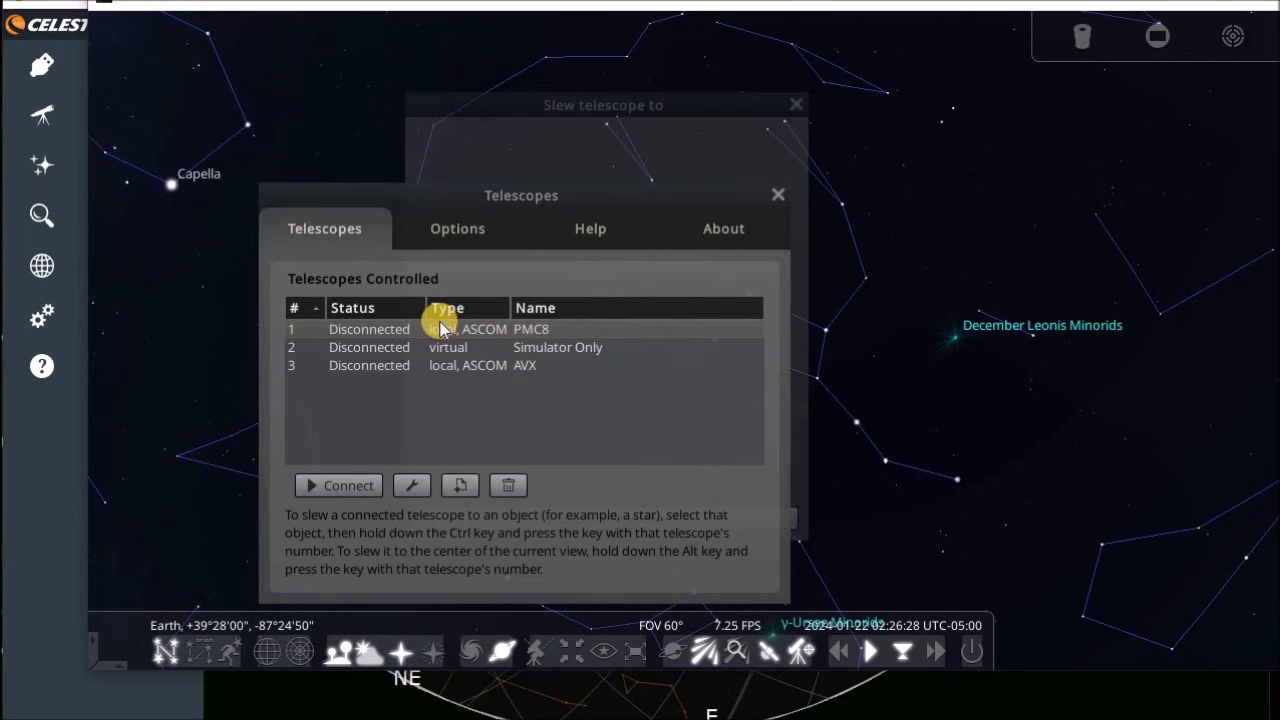
click(432, 372)
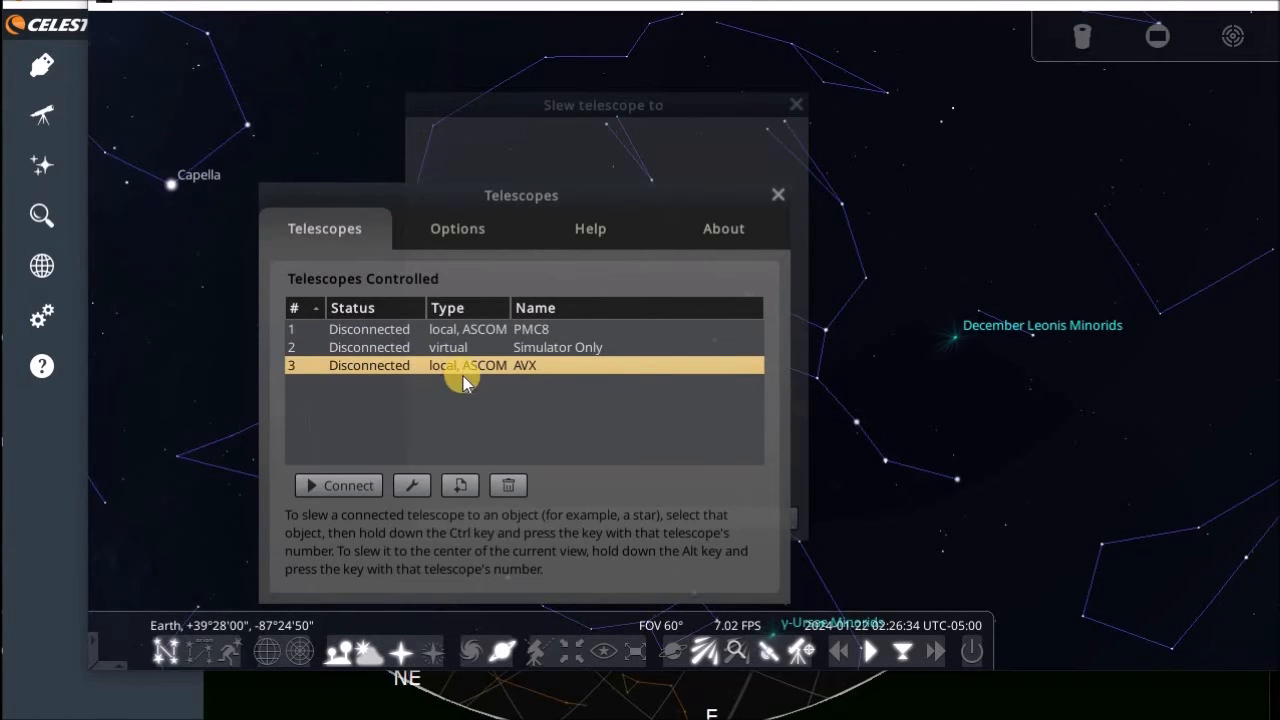
click(411, 485)
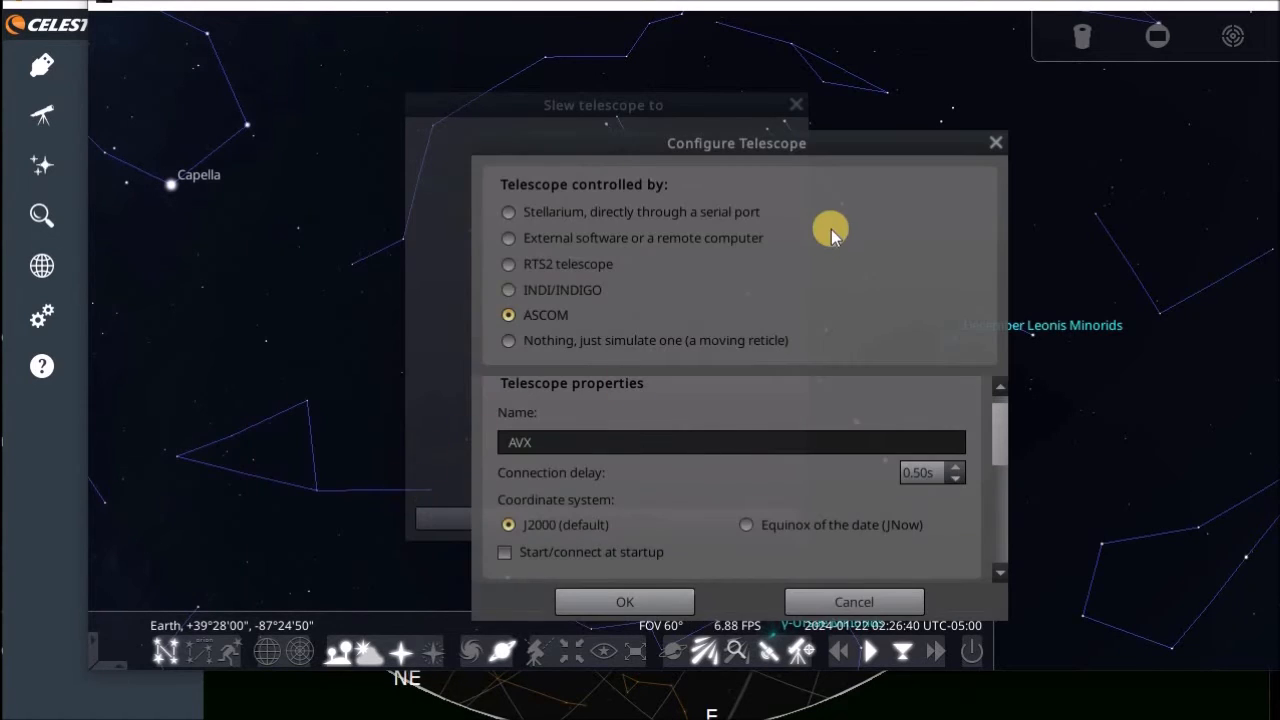
drag(823, 140, 675, 31)
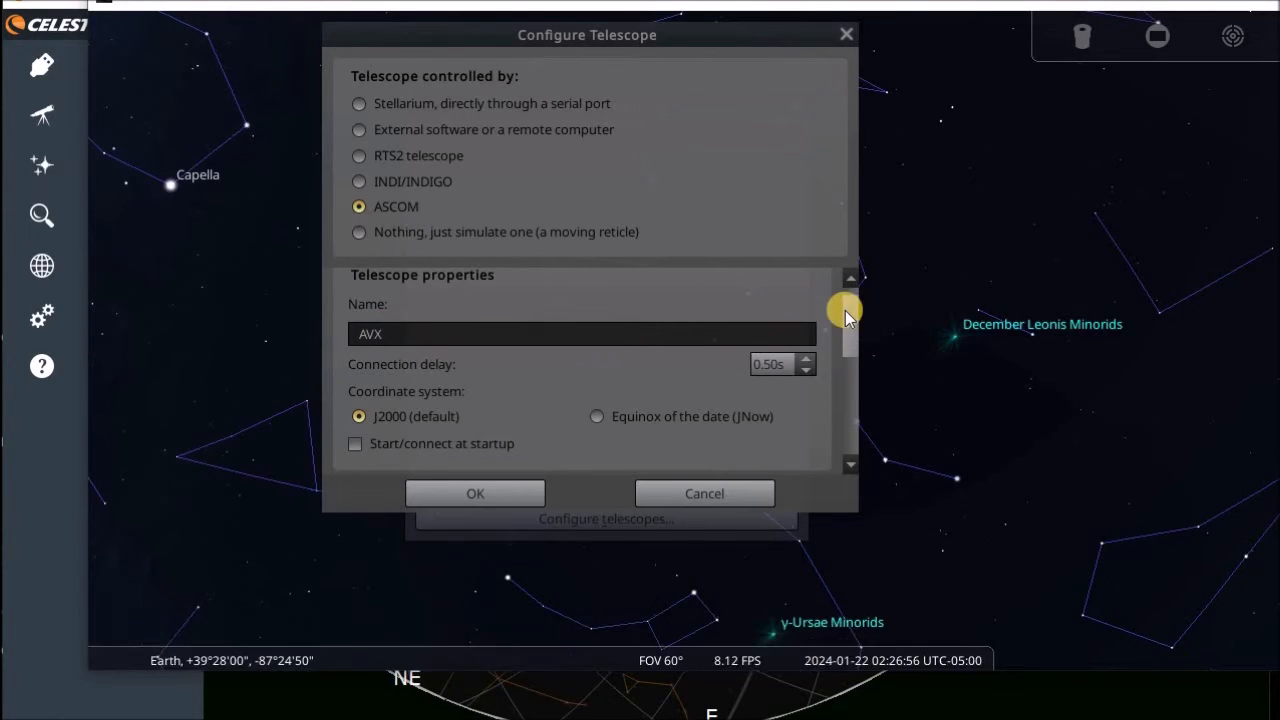
drag(846, 312, 853, 350)
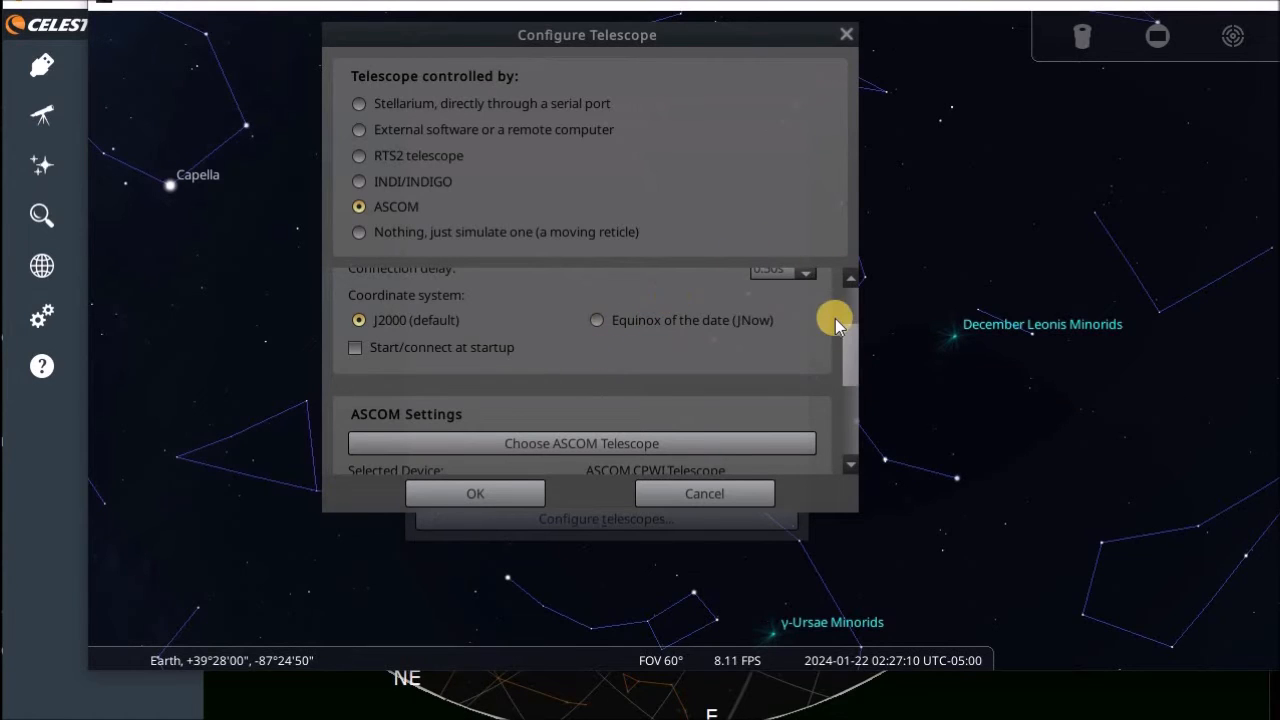
drag(851, 331, 857, 378)
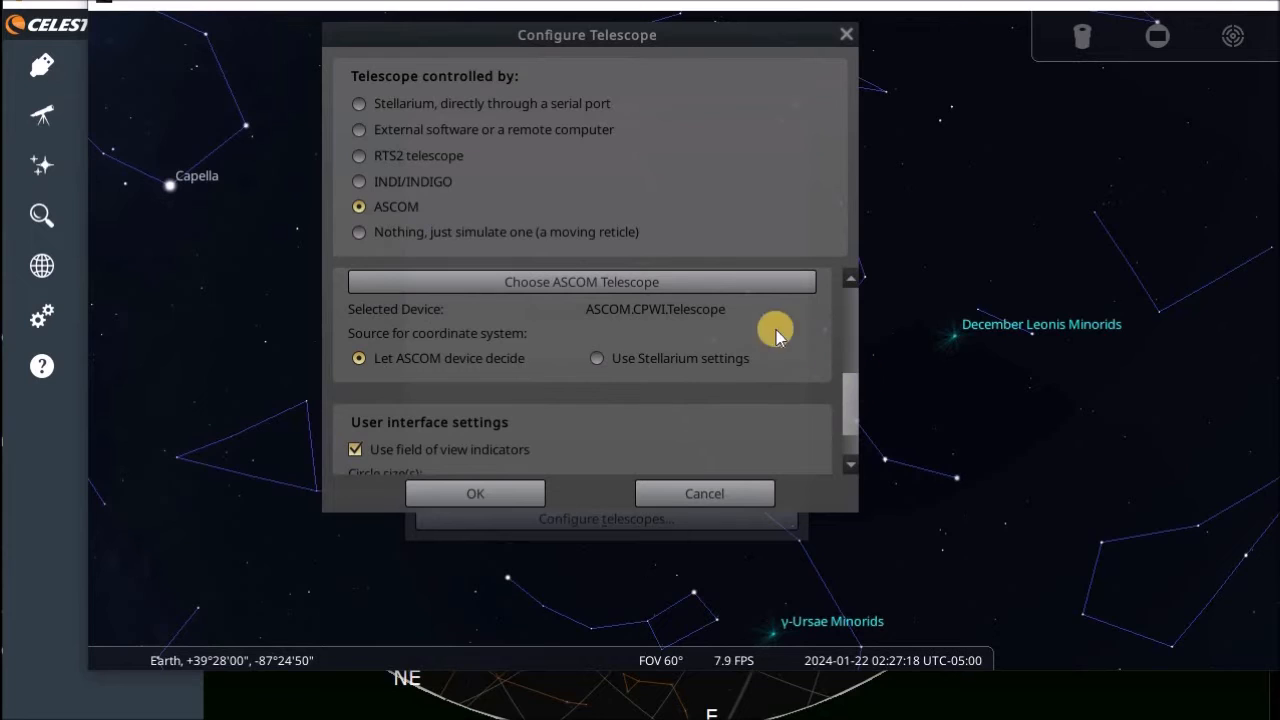
click(483, 280)
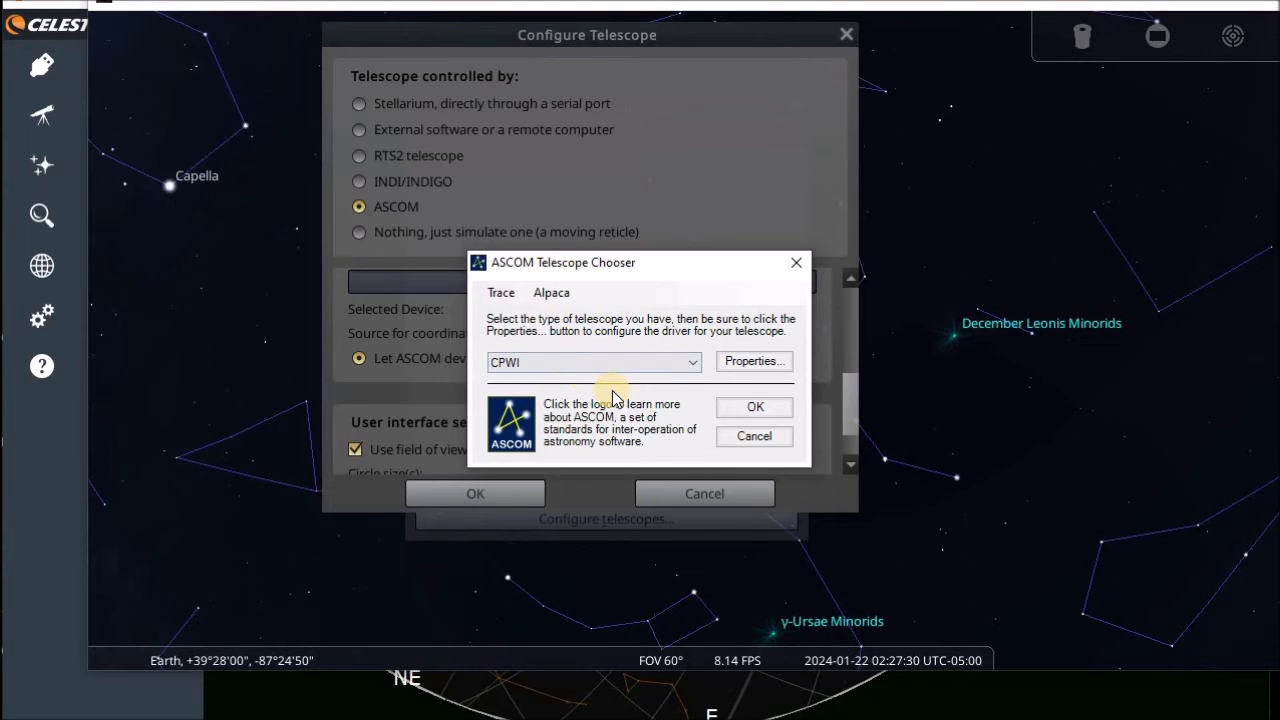
click(755, 408)
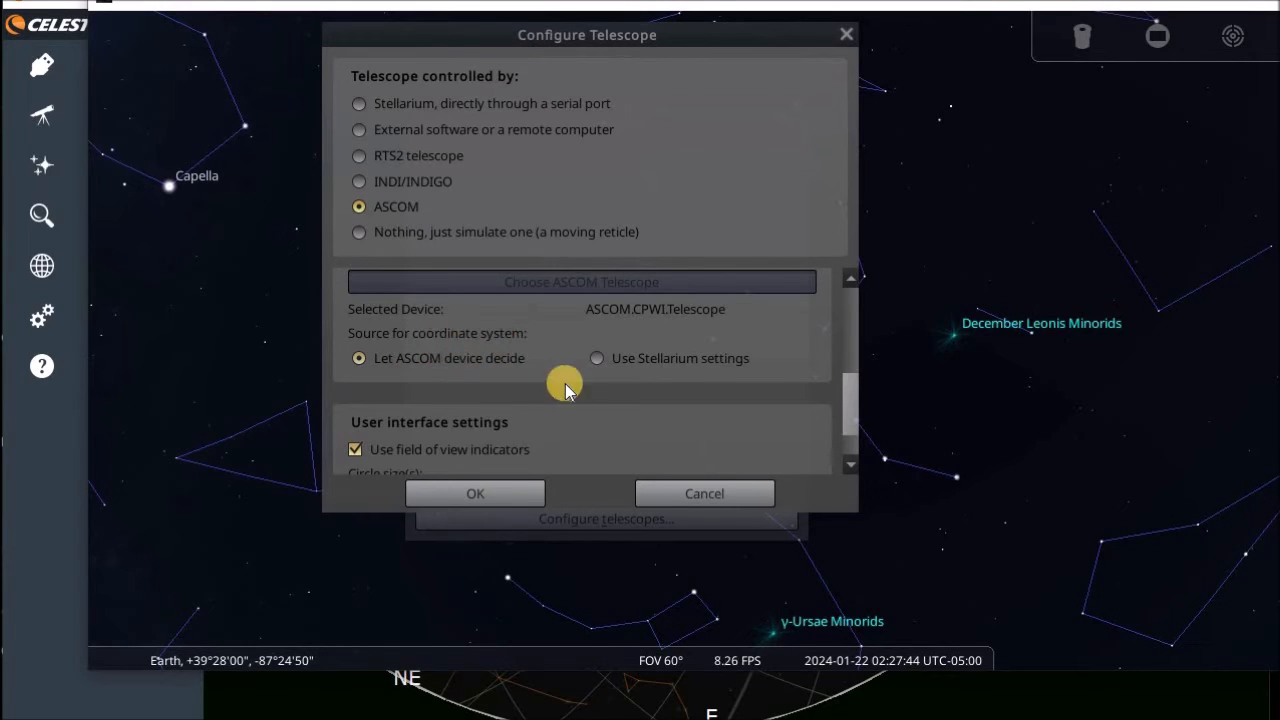
drag(845, 399, 849, 446)
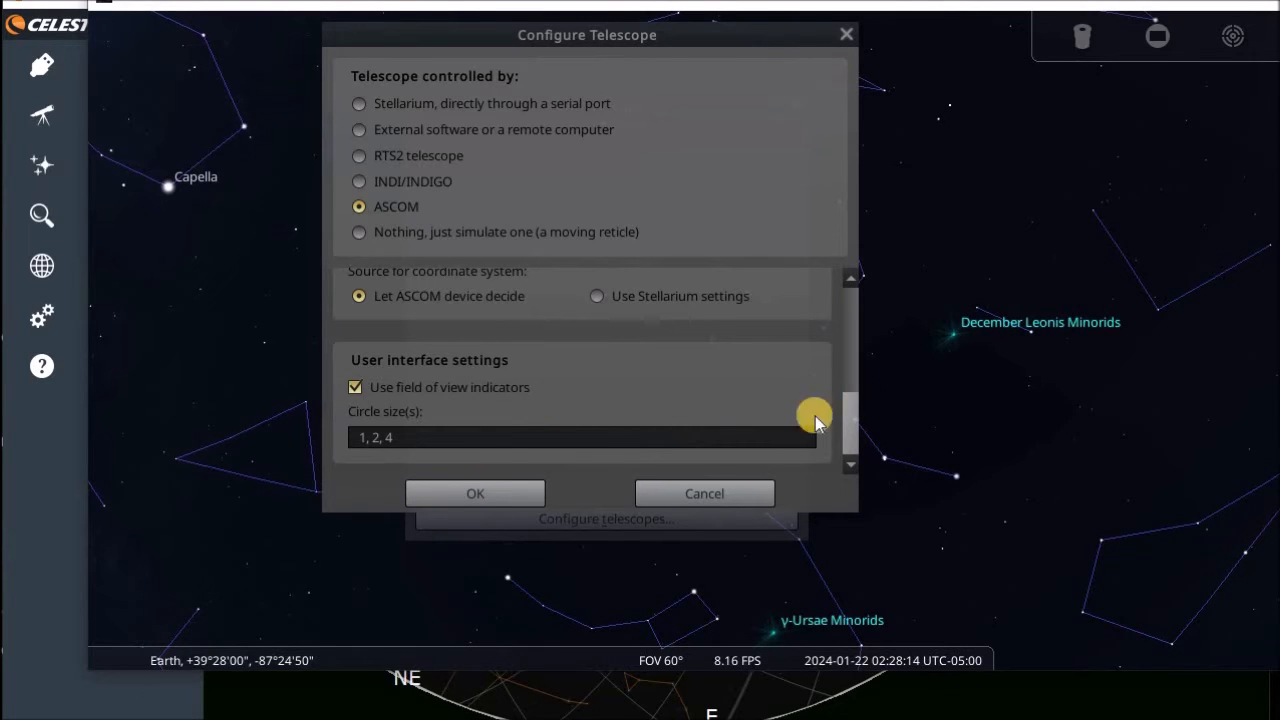
click(478, 493)
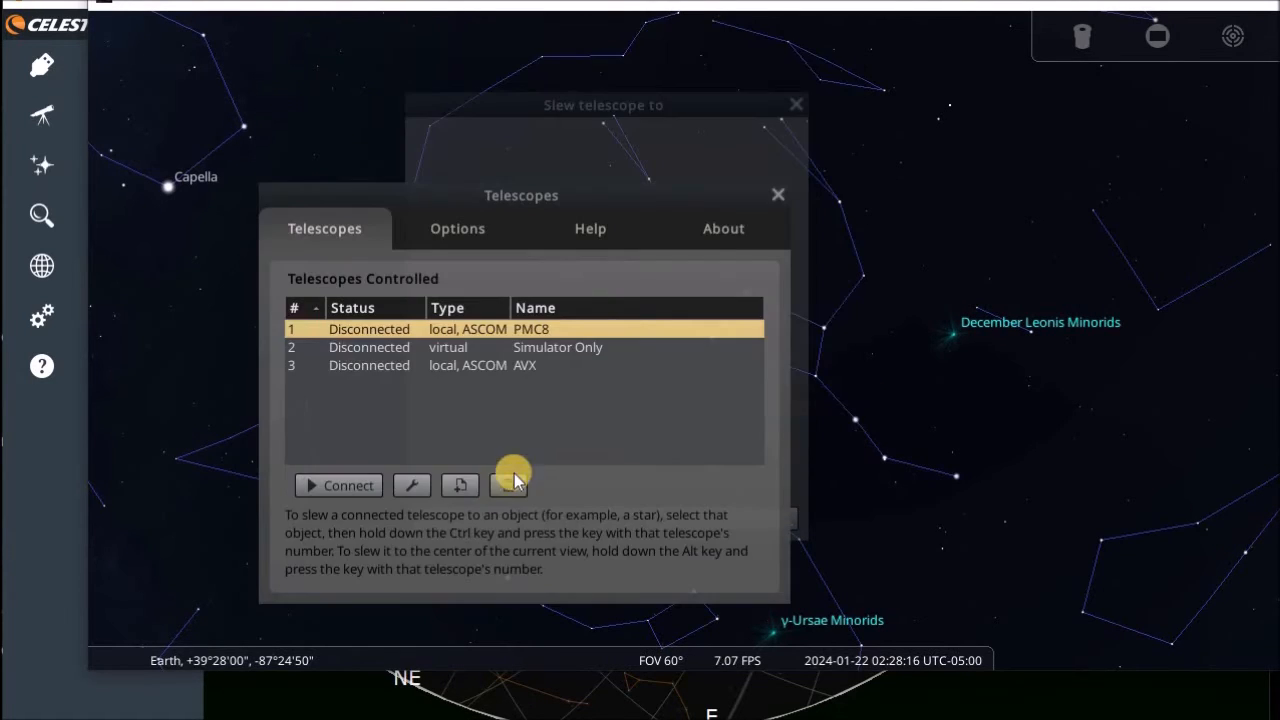
Connect the AVX telescope, close the Telescopes dialog, and move the Slew telescope to dialog clear of Ursa Major.
click(367, 363)
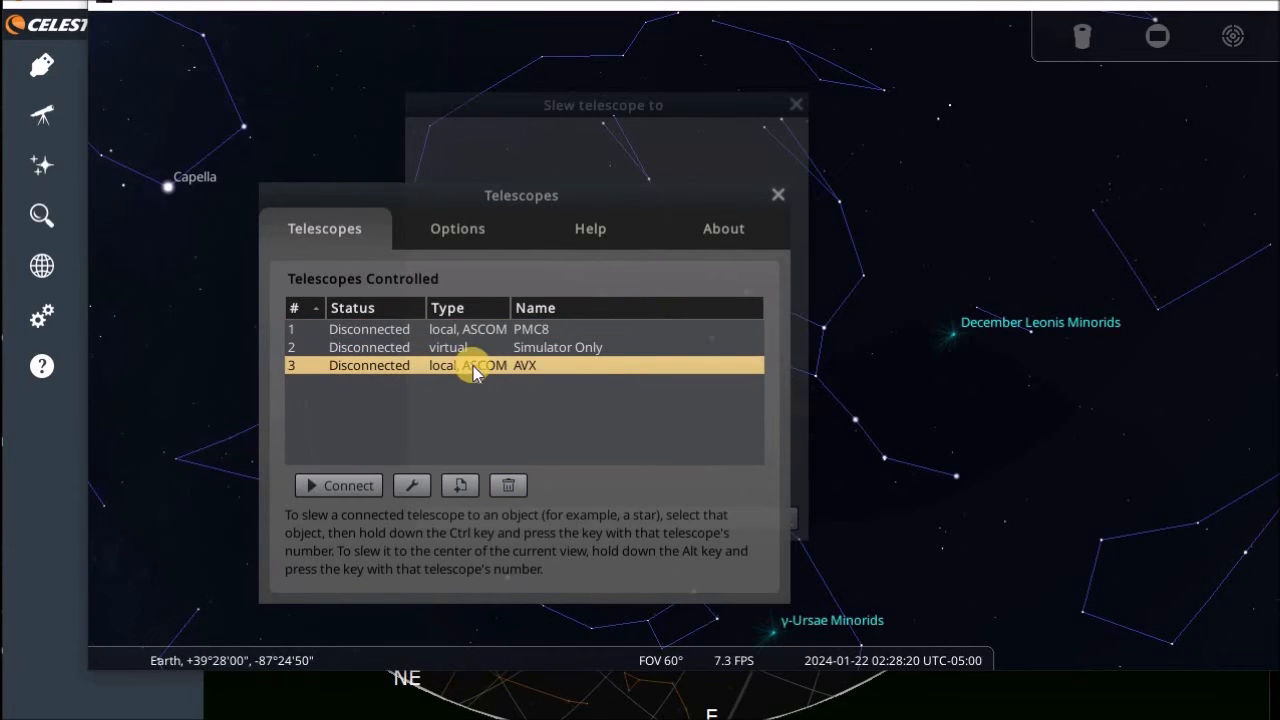
click(331, 486)
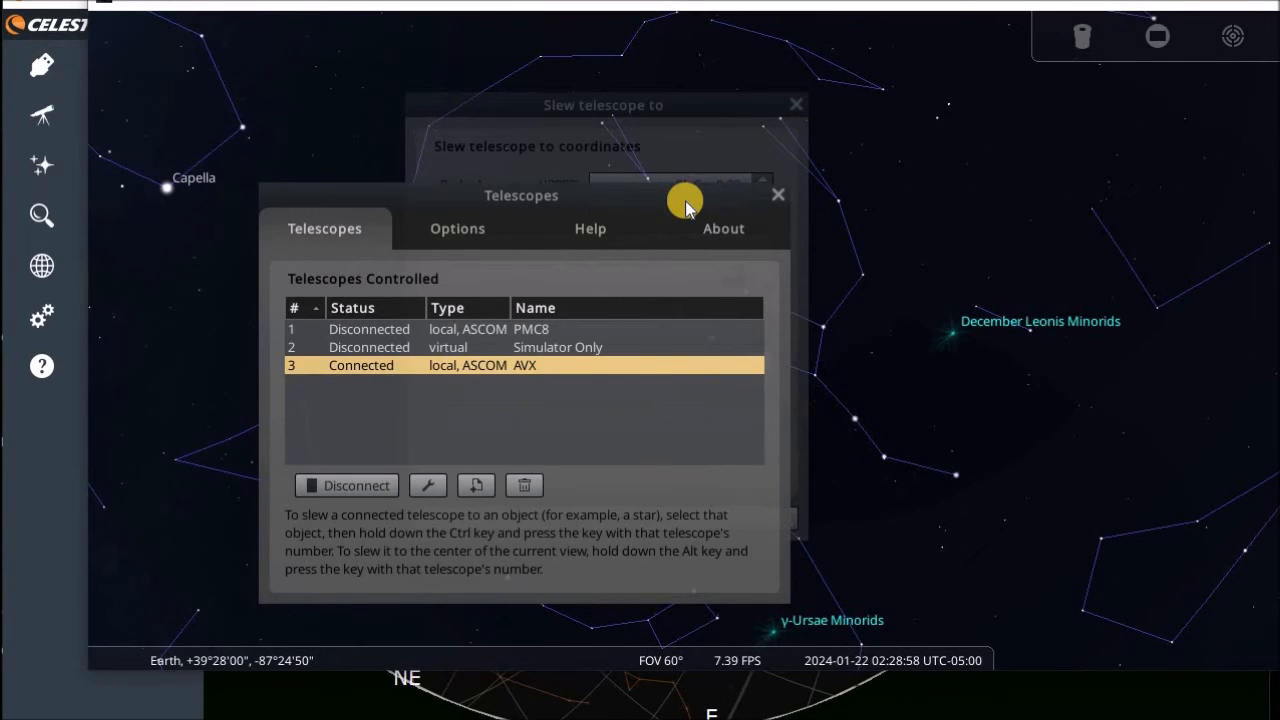
click(777, 194)
drag(620, 113, 1016, 130)
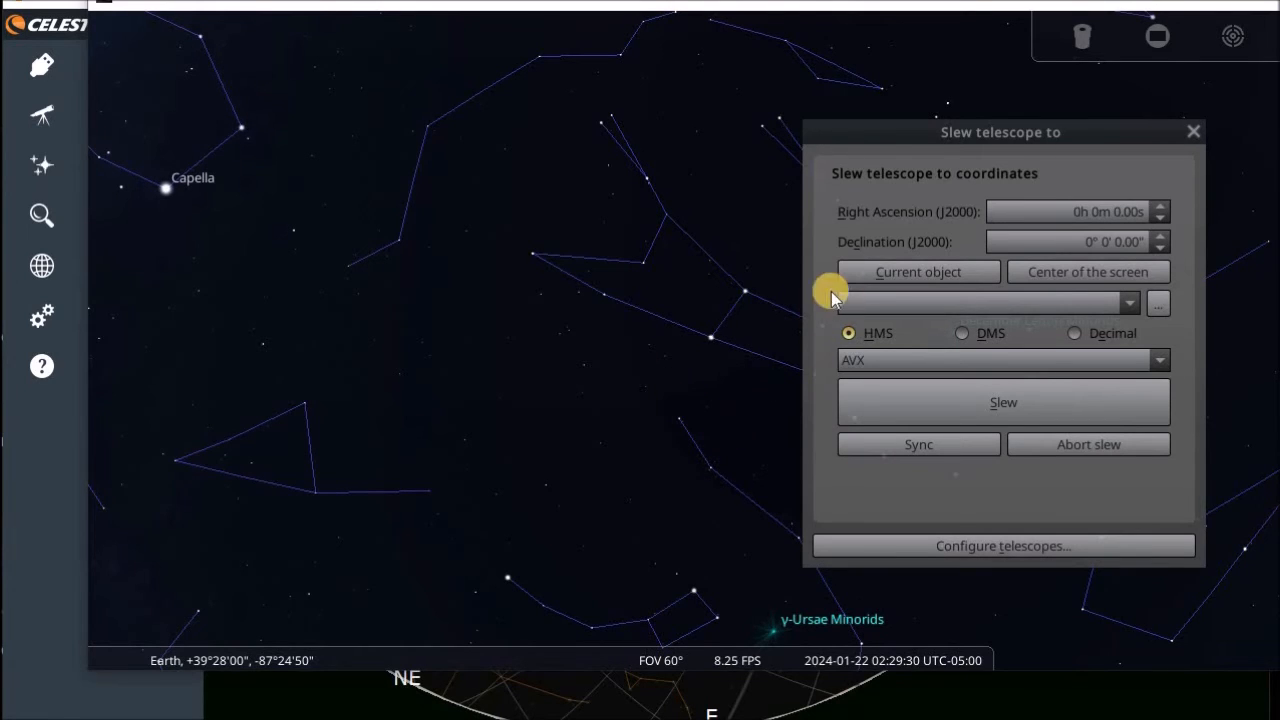
Select Dubhe and load its coordinates into the slew dialog as the current object.
click(710, 338)
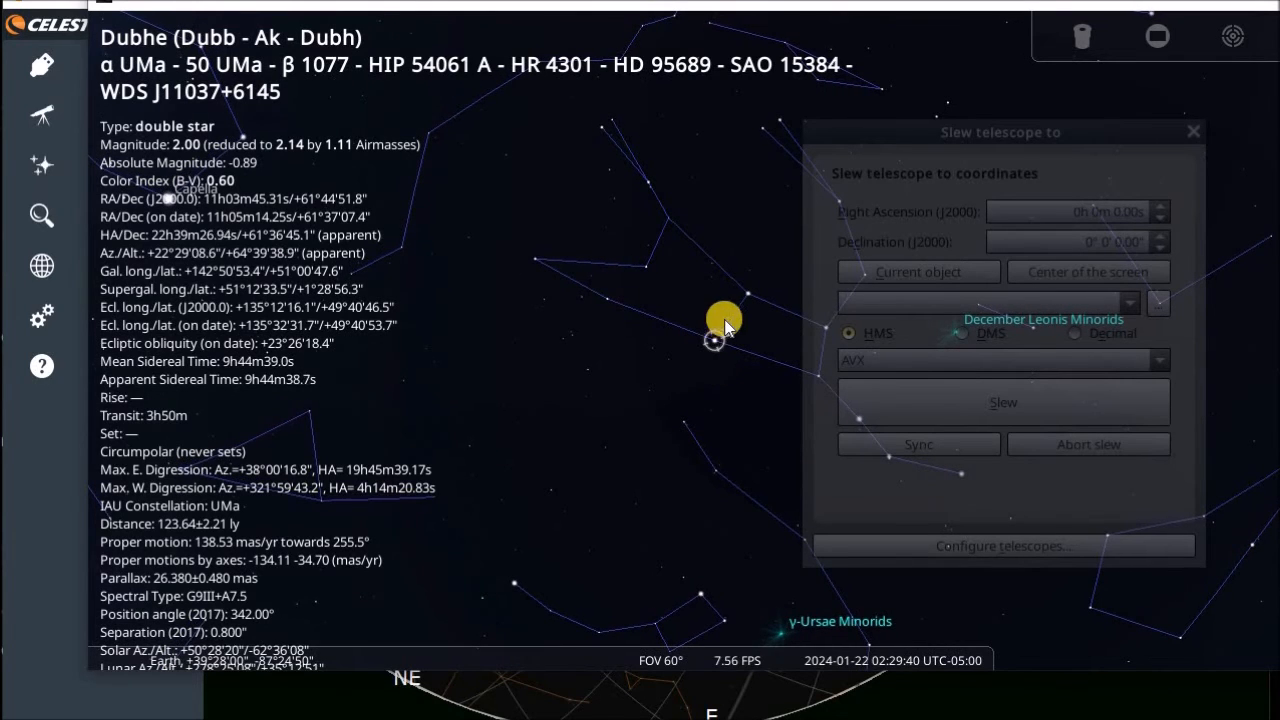
drag(1040, 132, 985, 102)
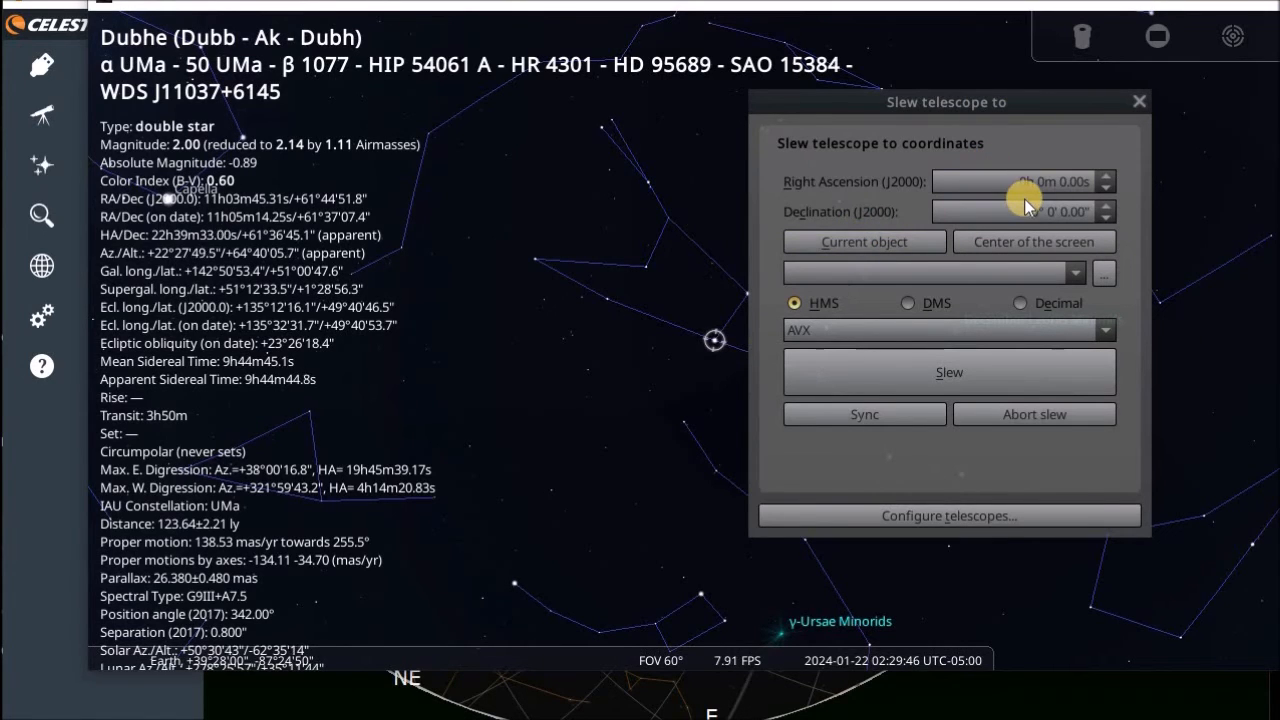
click(866, 250)
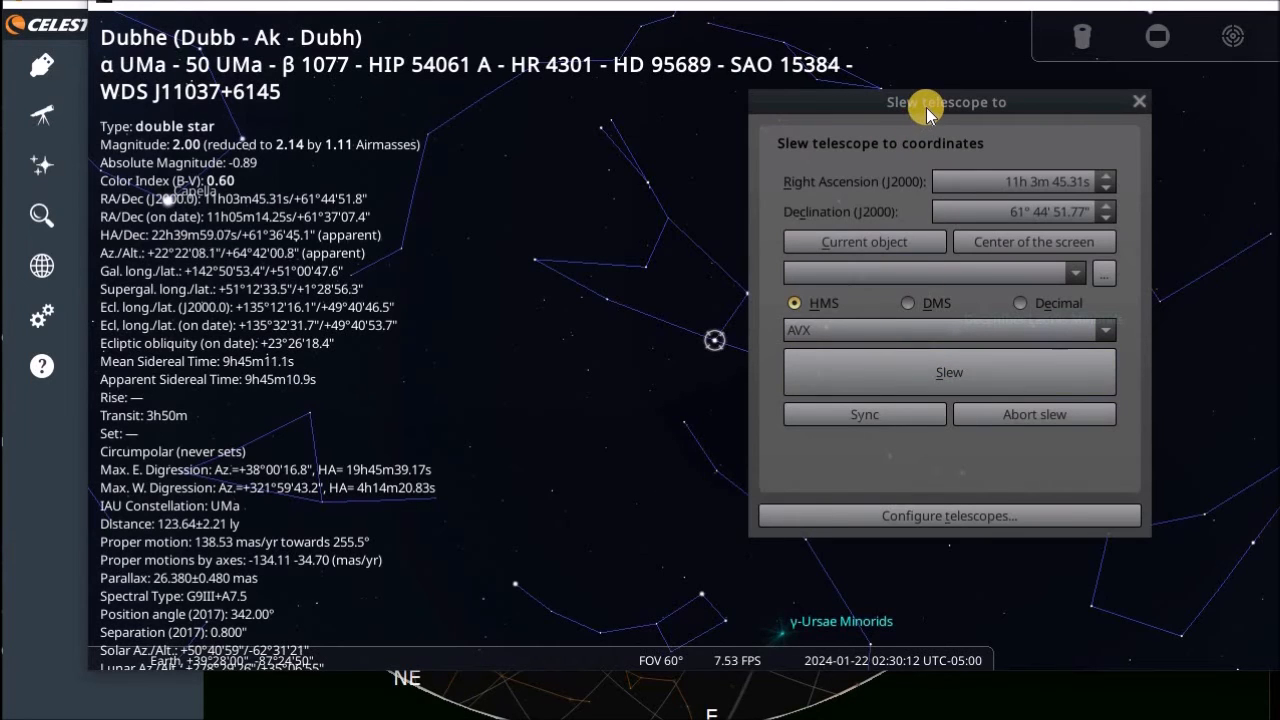
Select Merak, load it as the current object in the slew dialog, and slew the AVX telescope to it.
drag(927, 113, 1065, 180)
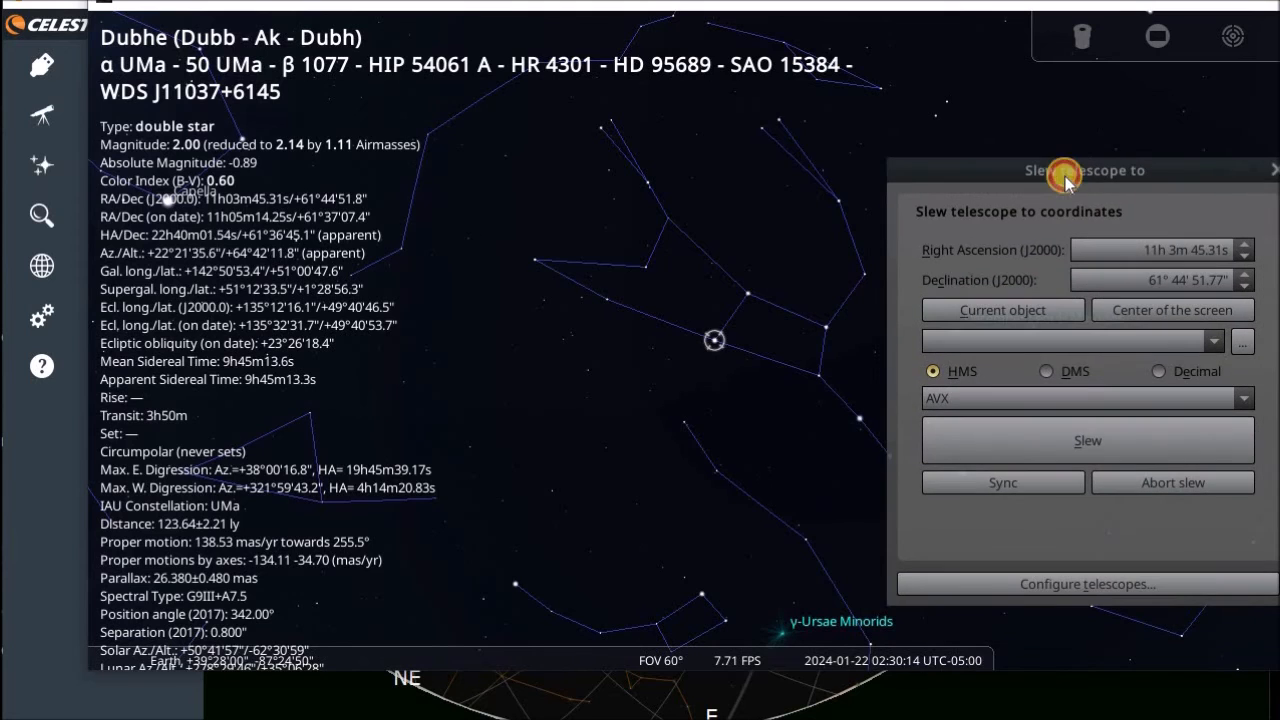
click(749, 296)
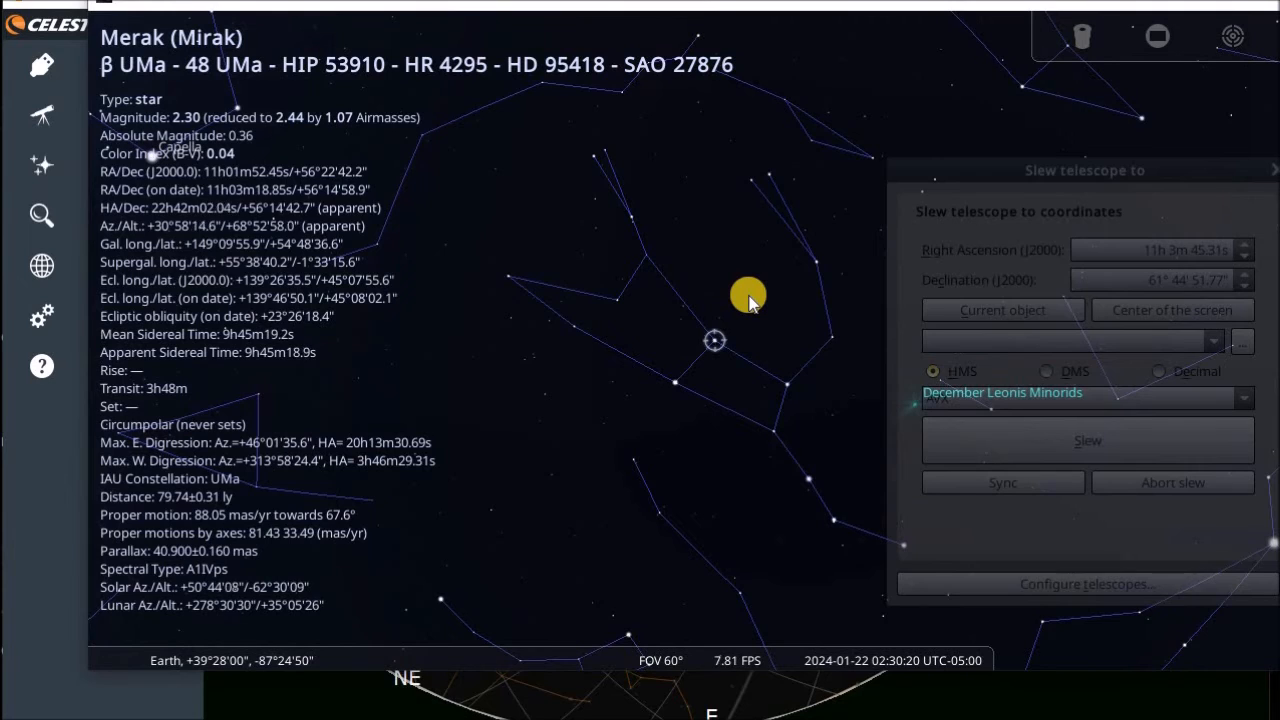
click(1000, 312)
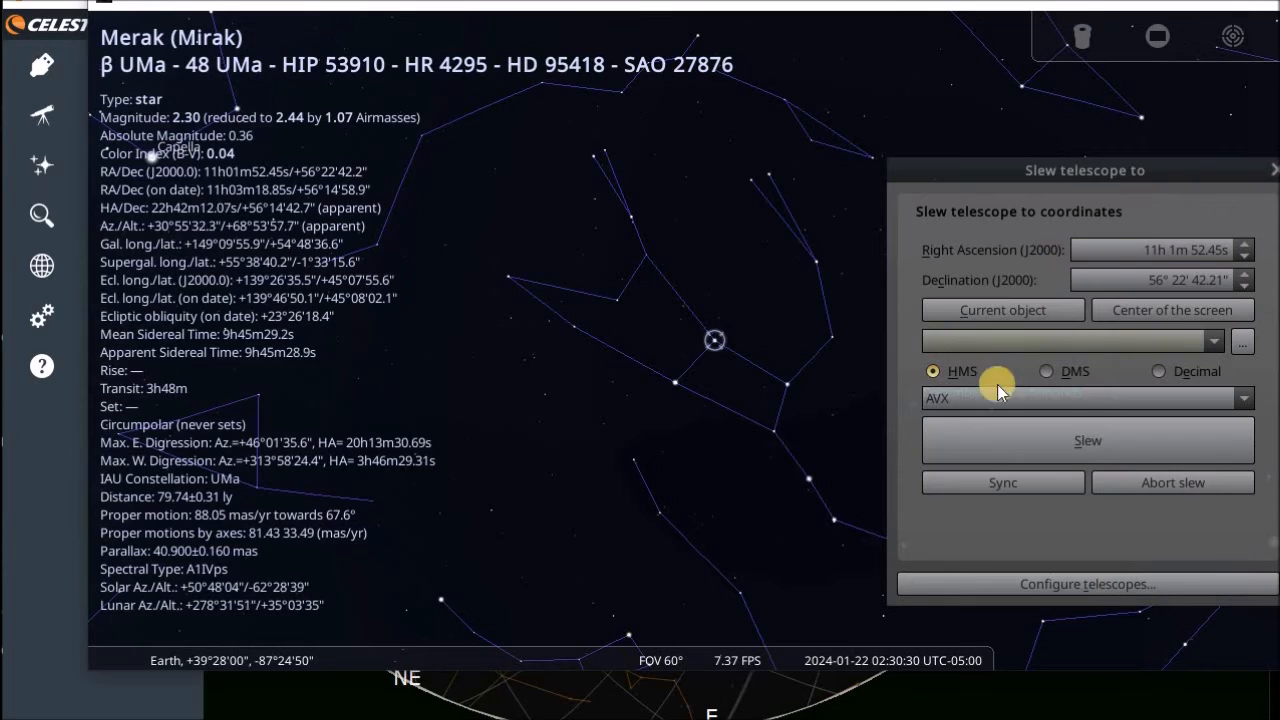
click(1085, 440)
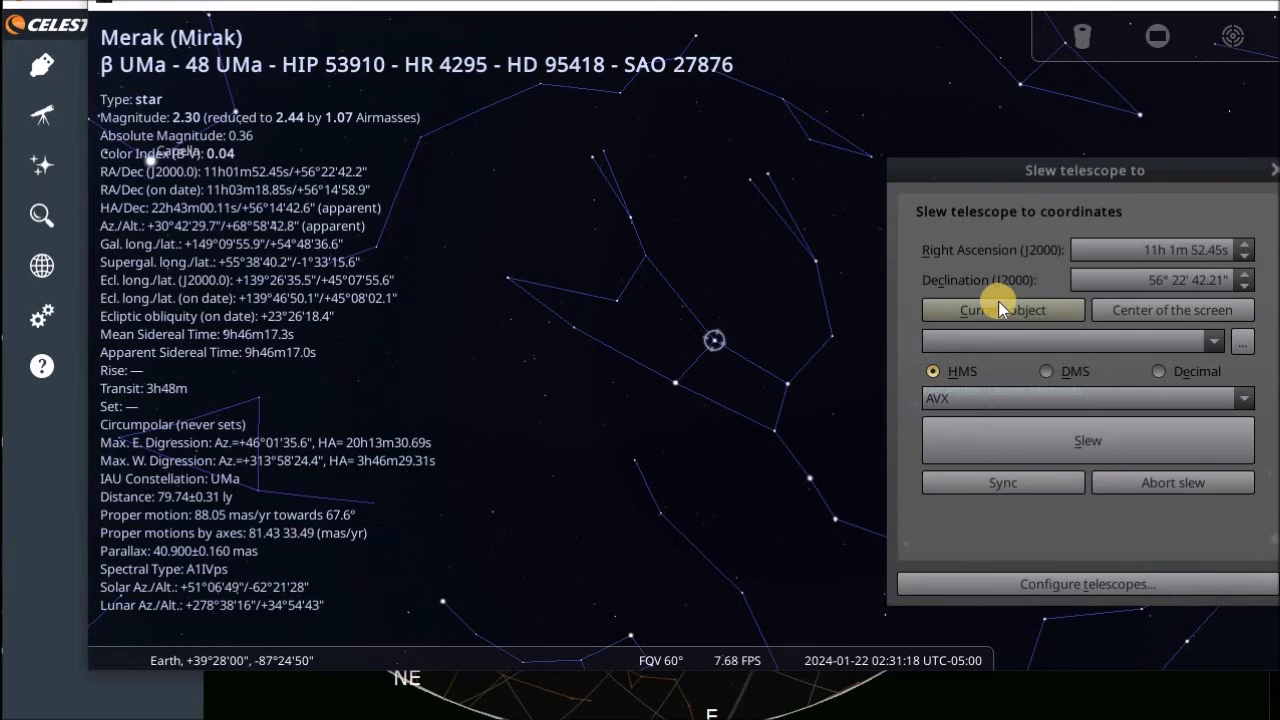
Close the Slew telescope to dialog and clear the Merak selection.
drag(1147, 170, 850, 159)
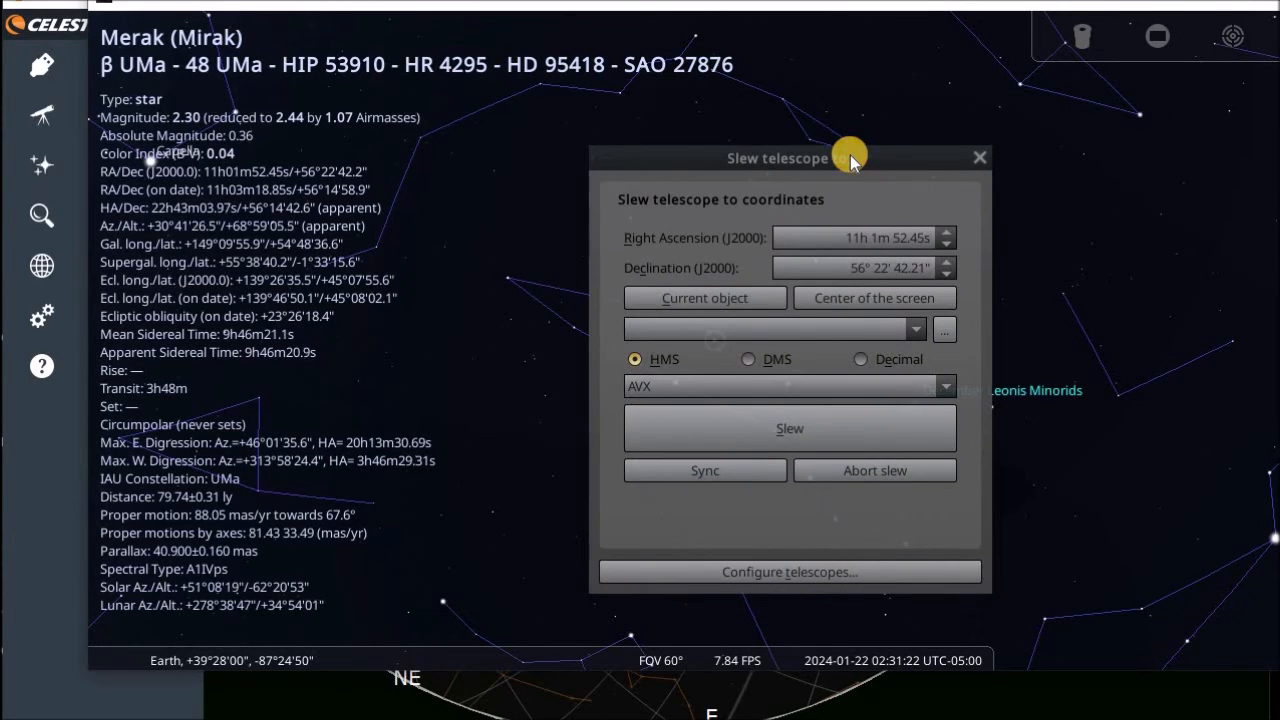
click(976, 158)
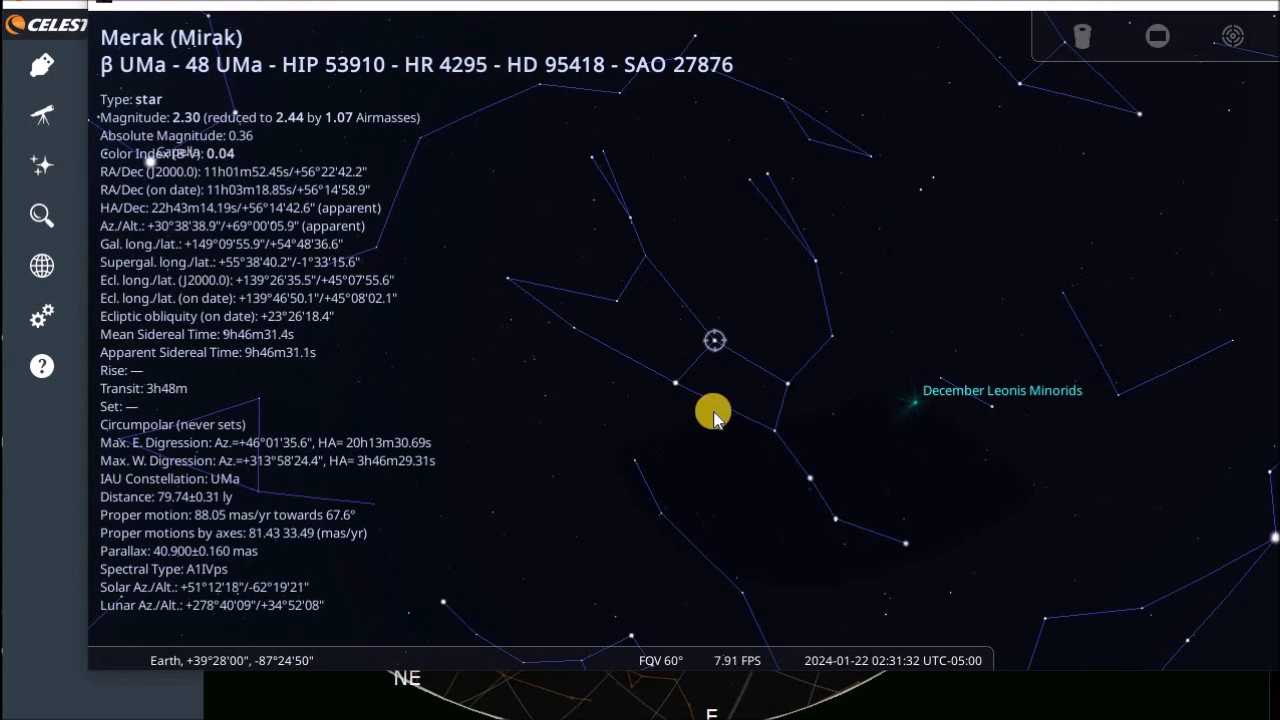
scroll(714, 418, up, 2)
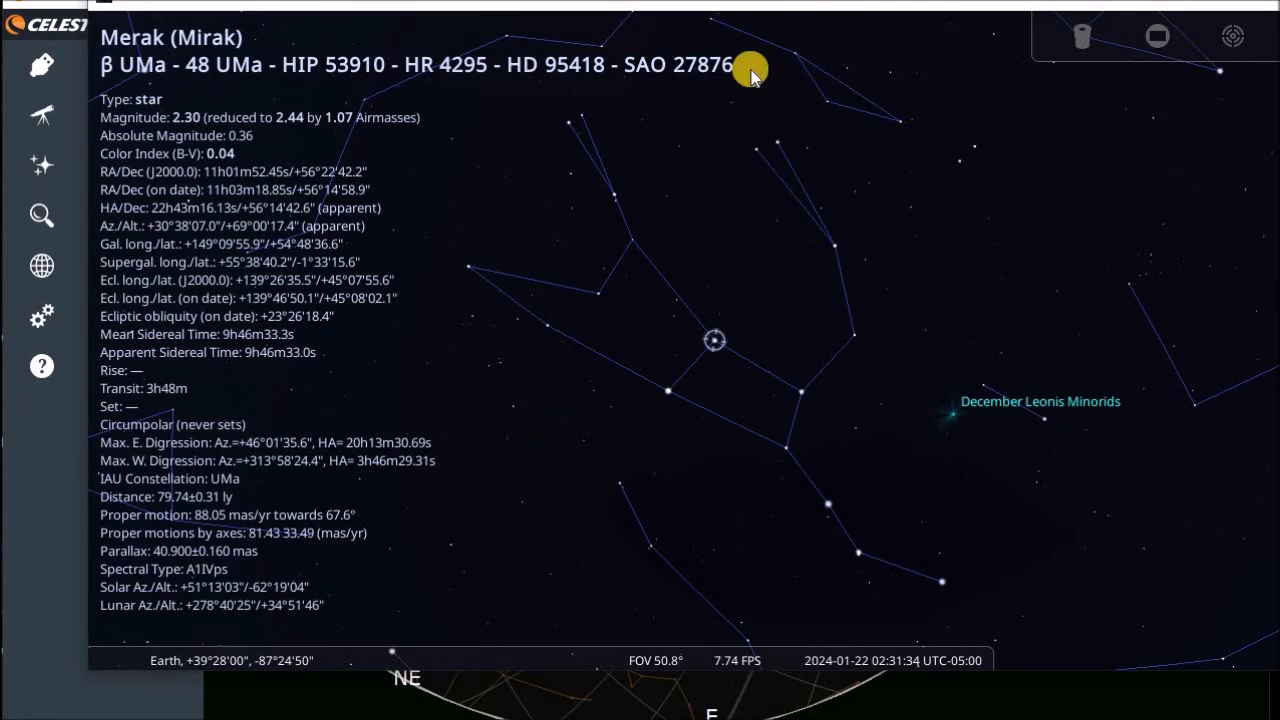
click(400, 222)
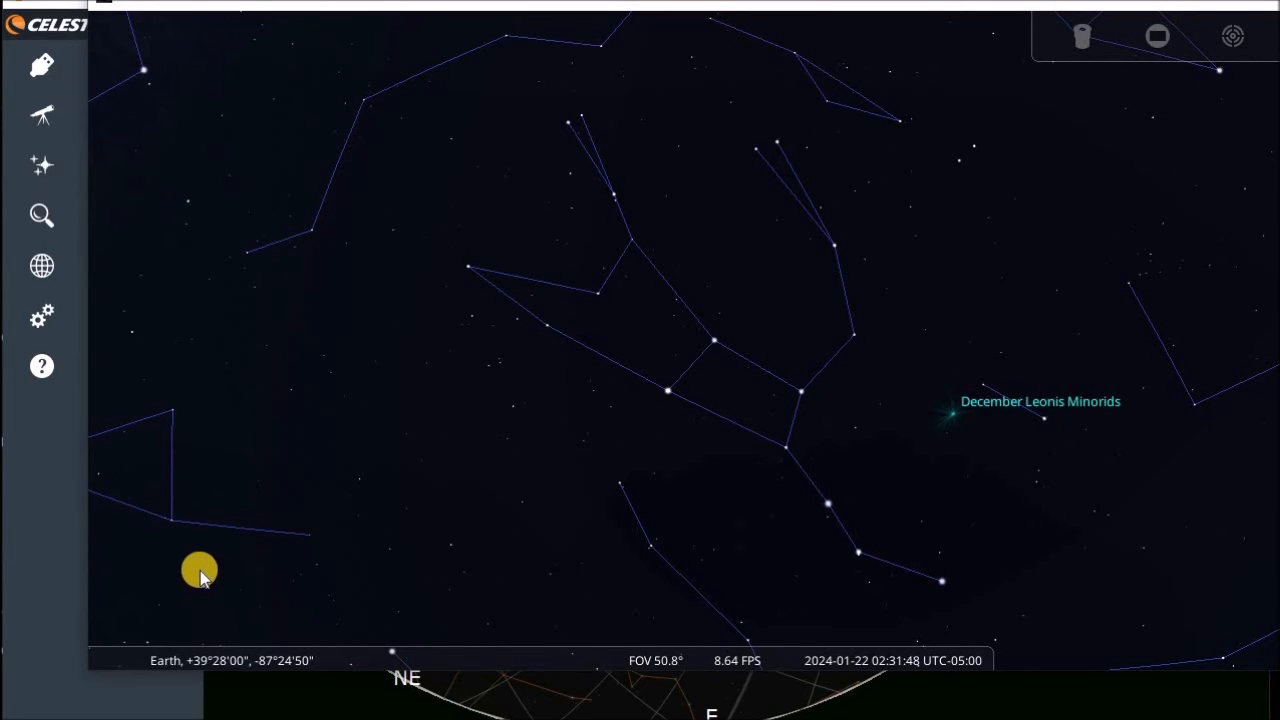
Review the observing site's coordinates, elevation and time zone in the Location window, and close it.
mouse_move(97, 560)
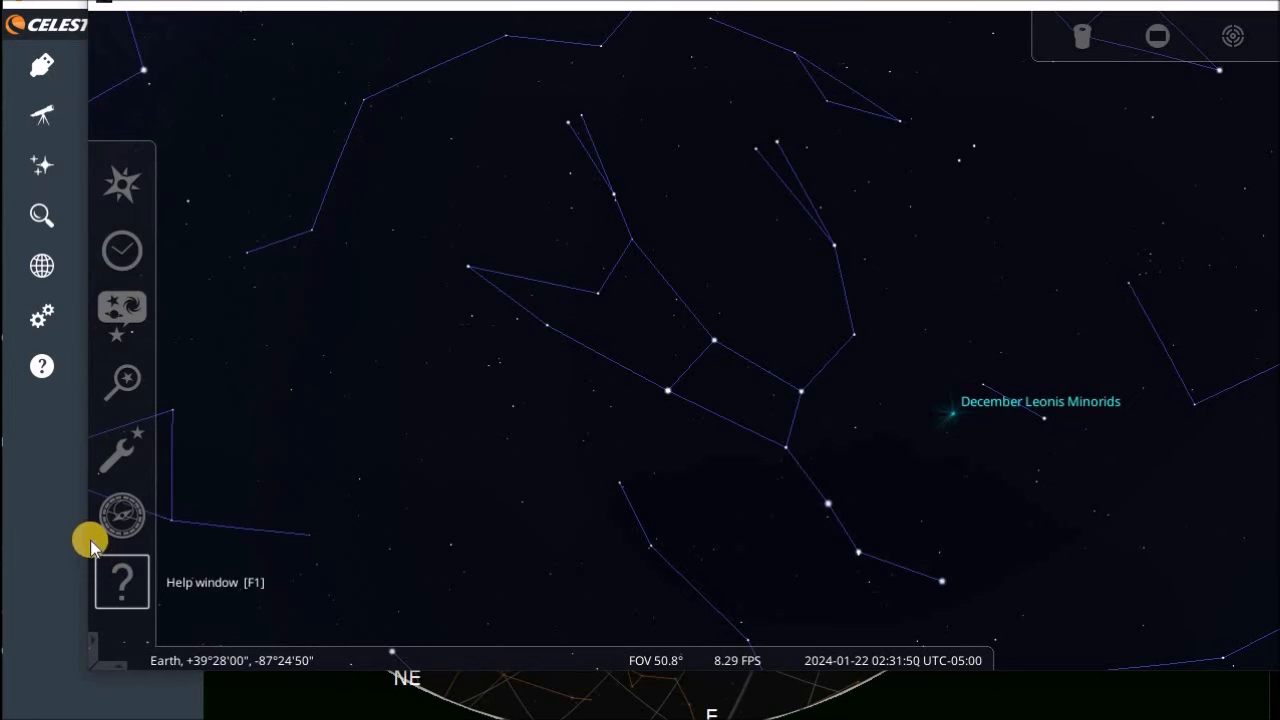
click(112, 178)
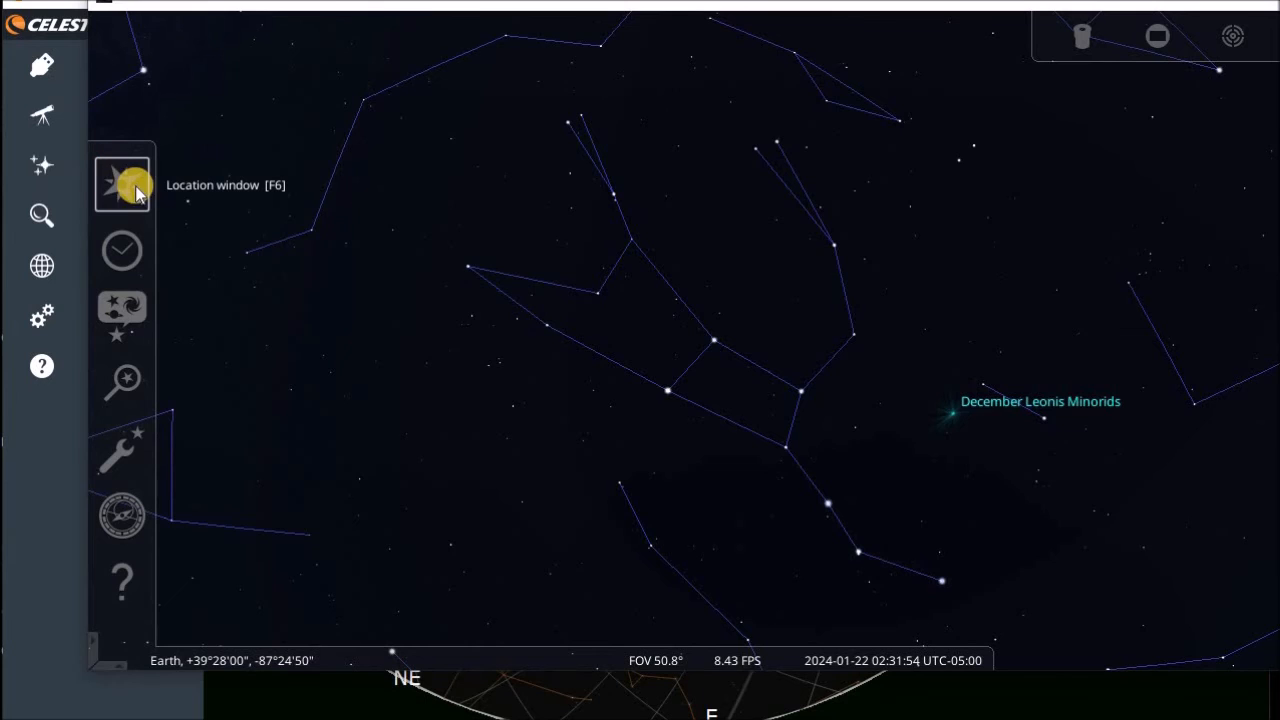
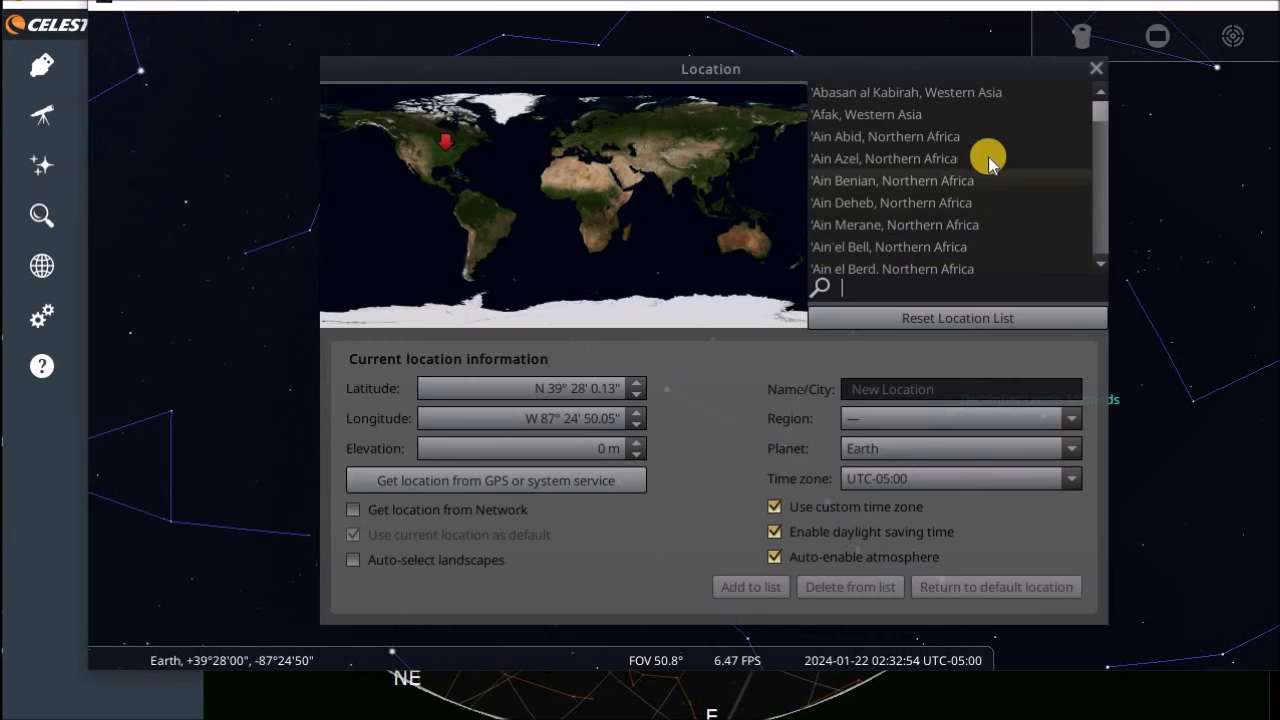
click(1097, 72)
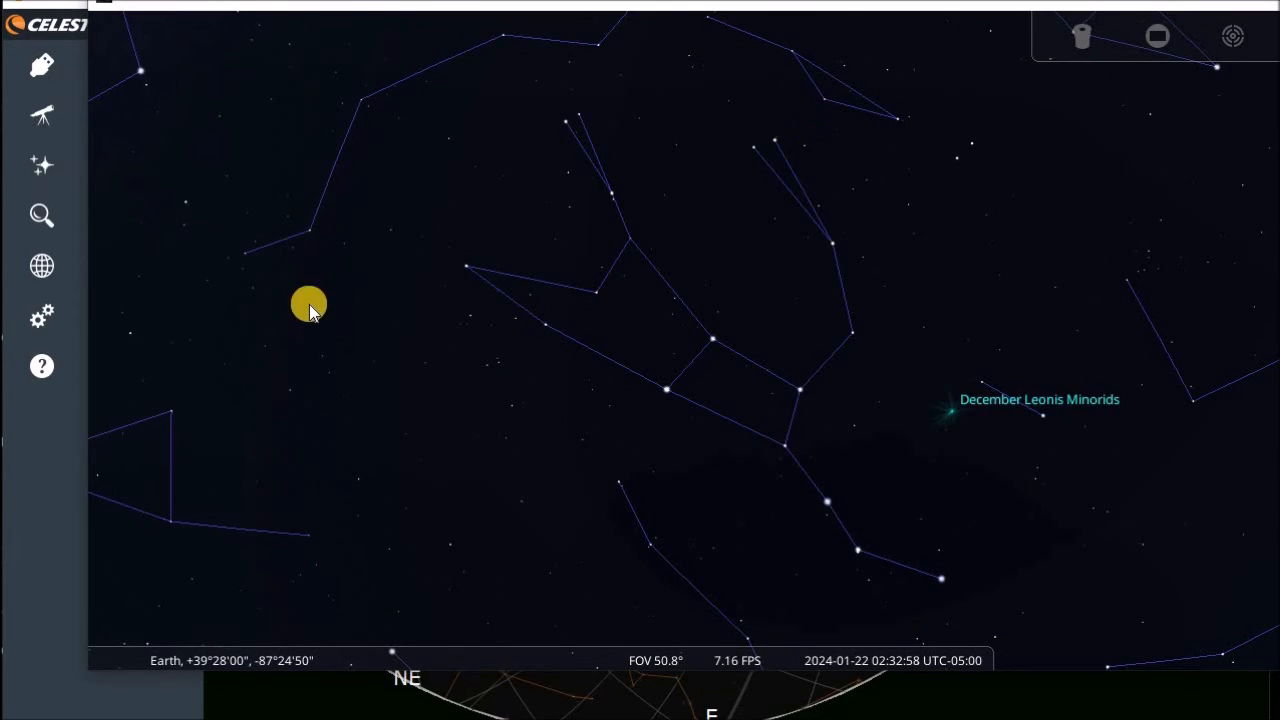
Find M101 from the recent object searches and zoom in until the whole Pinwheel Galaxy is framed in close-up.
mouse_move(129, 262)
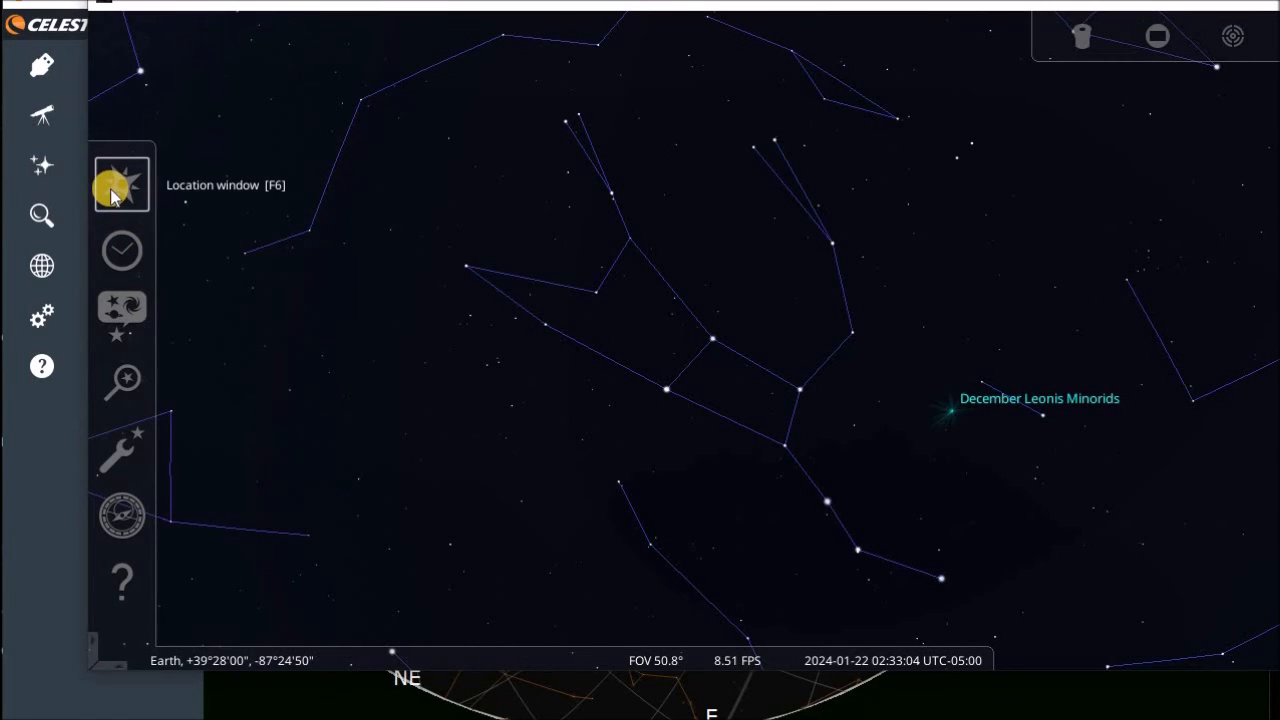
click(122, 390)
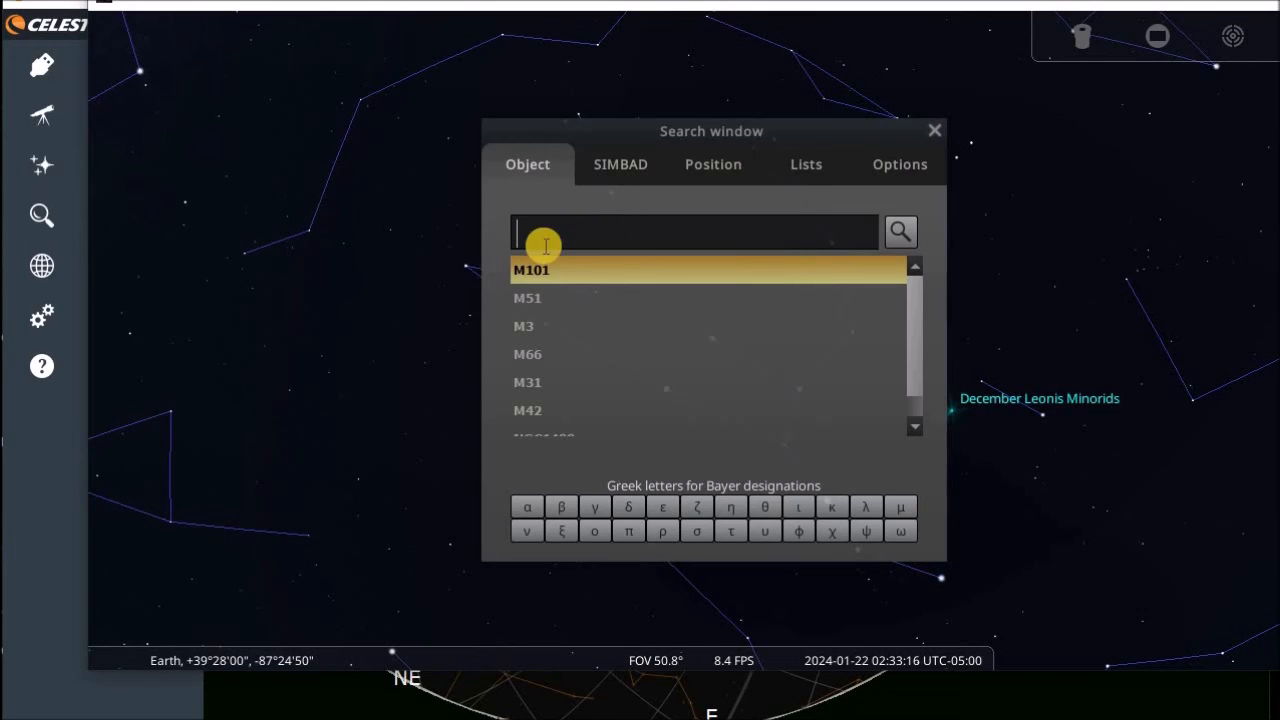
click(550, 277)
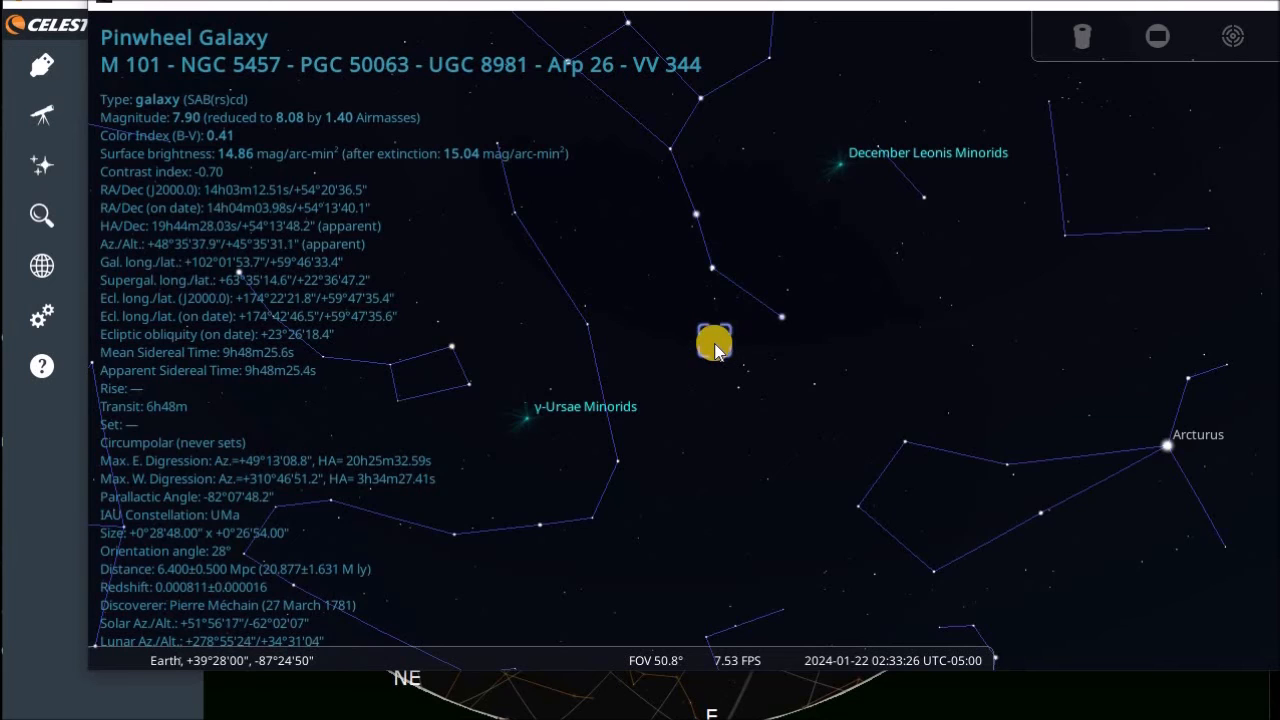
scroll(714, 350, up, 2)
scroll(714, 345, up, 10)
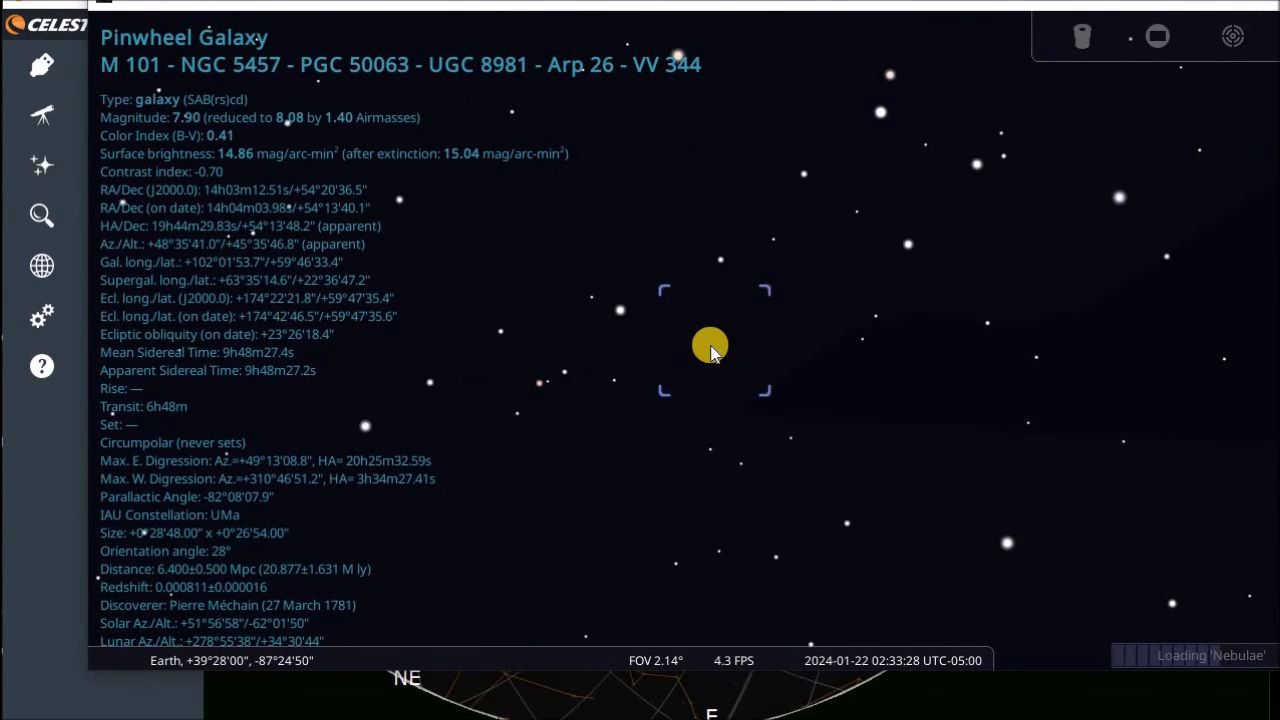
scroll(714, 360, up, 4)
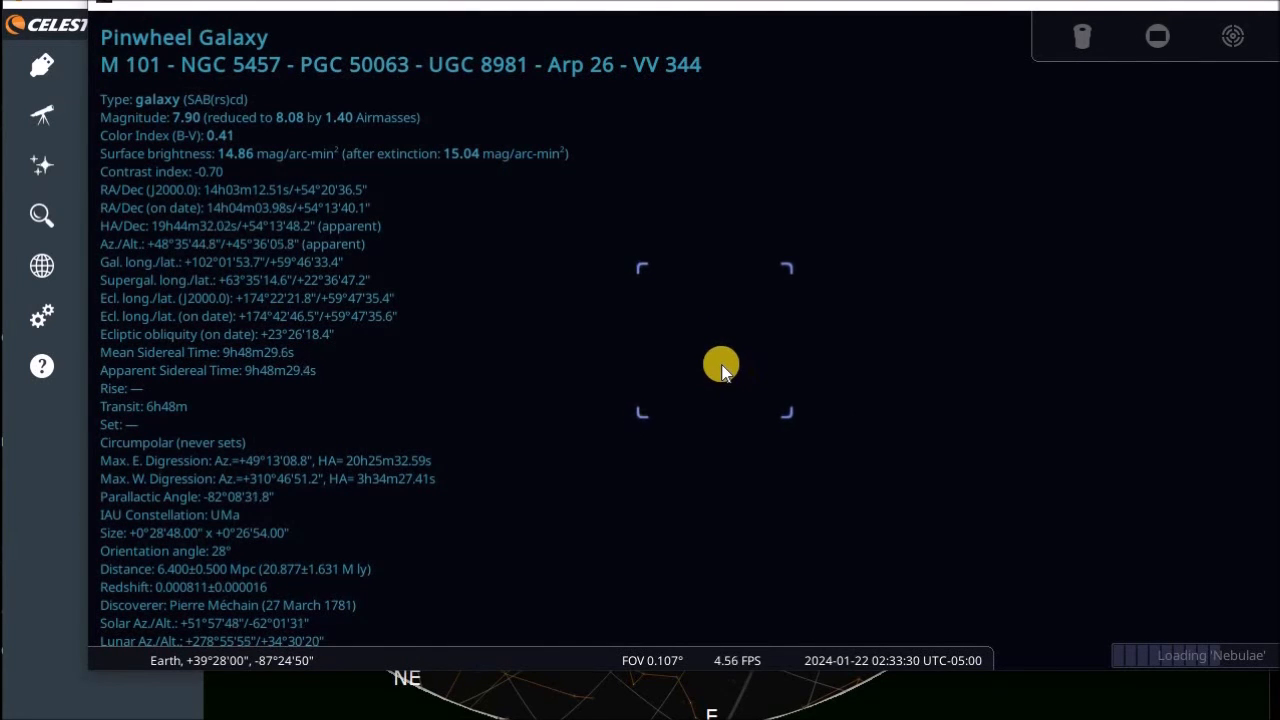
scroll(720, 365, up, 5)
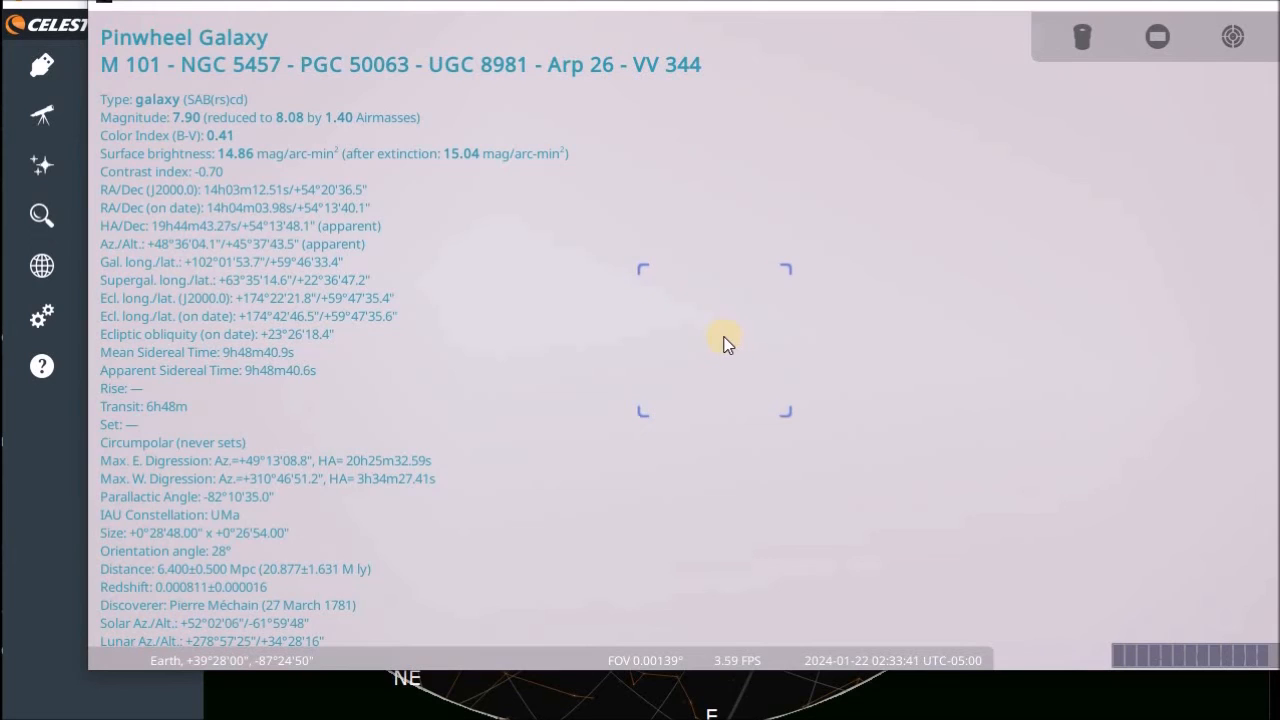
scroll(720, 340, down, 10)
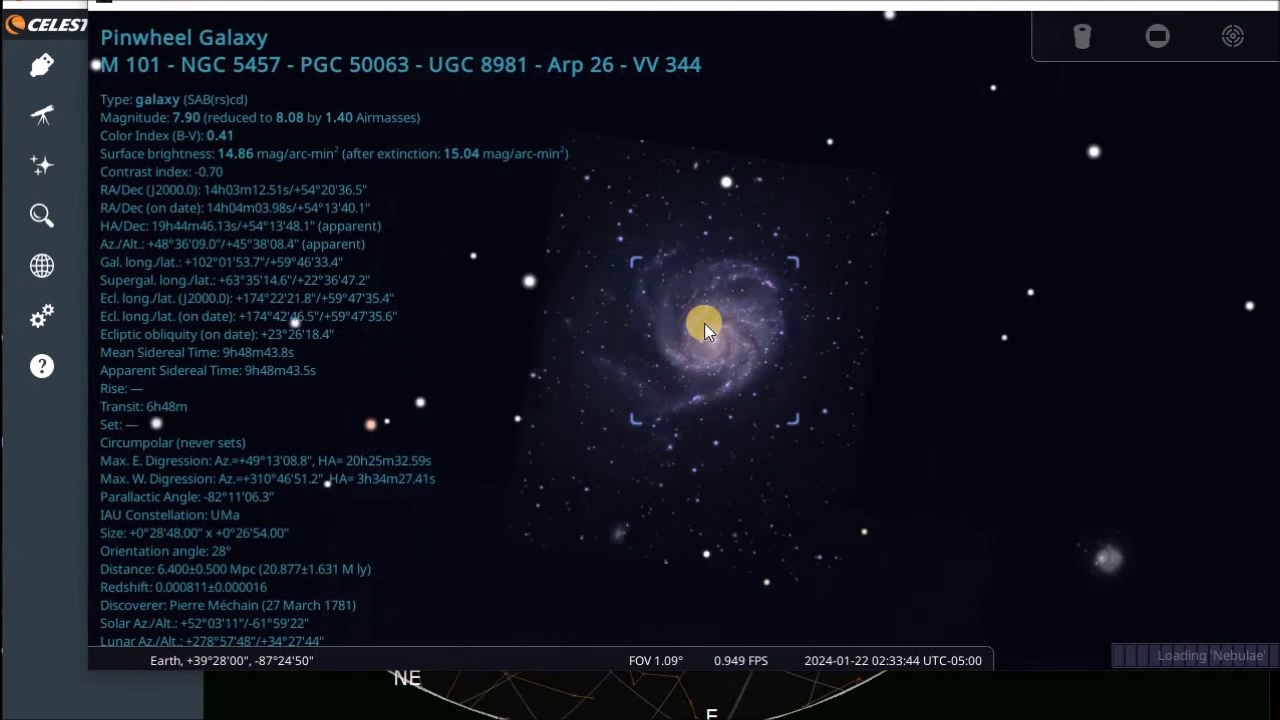
Zoom out from the Pinwheel Galaxy to a field of view of 3.5° to show the surrounding star field.
scroll(700, 330, down, 3)
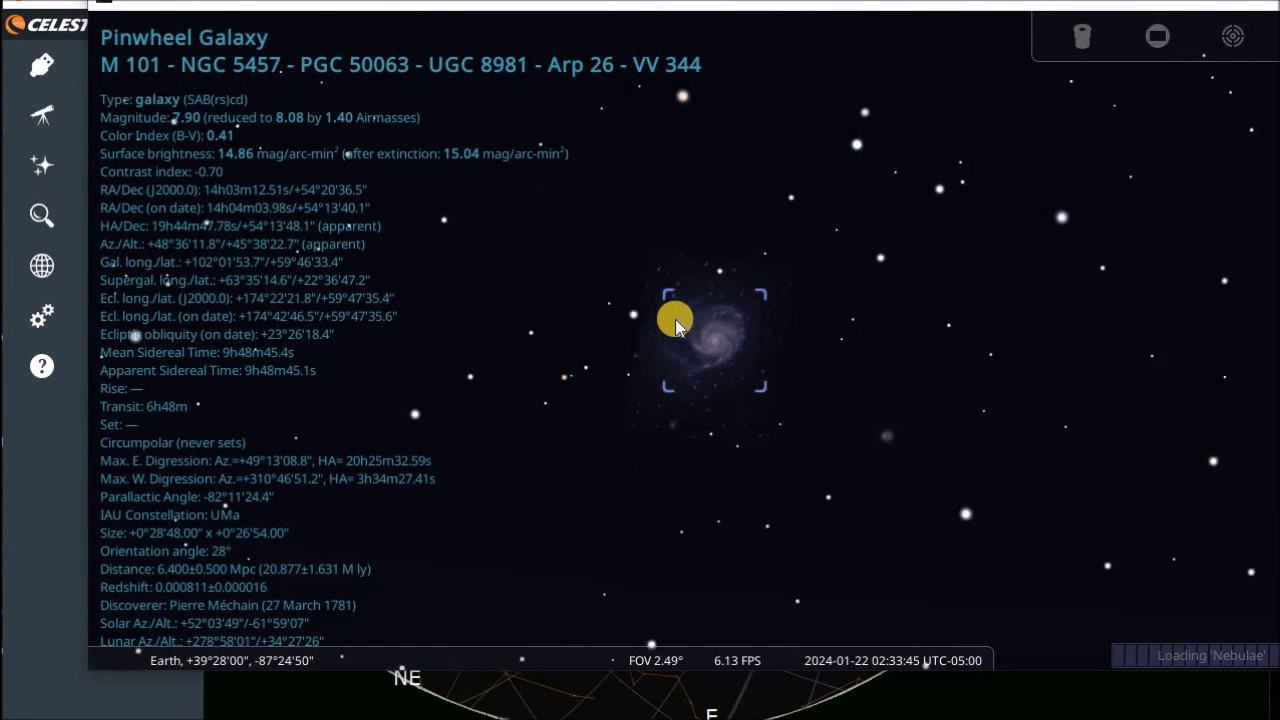
scroll(685, 342, down, 2)
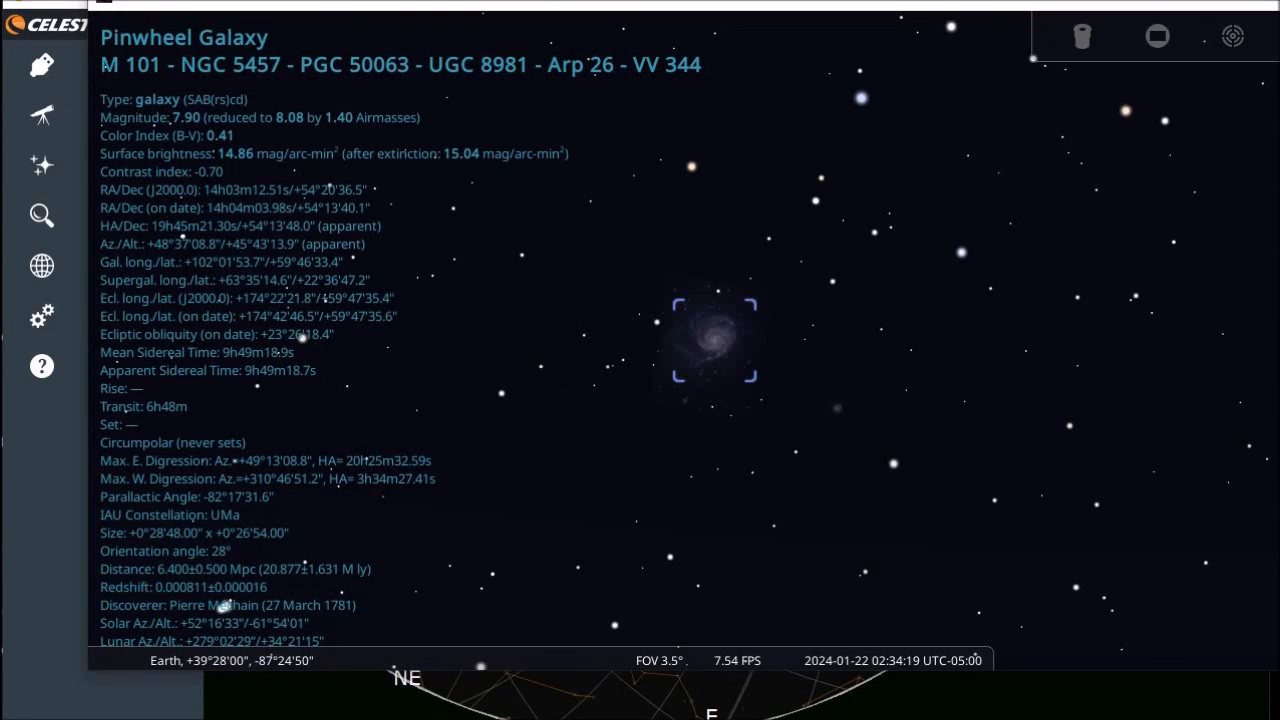
click(722, 341)
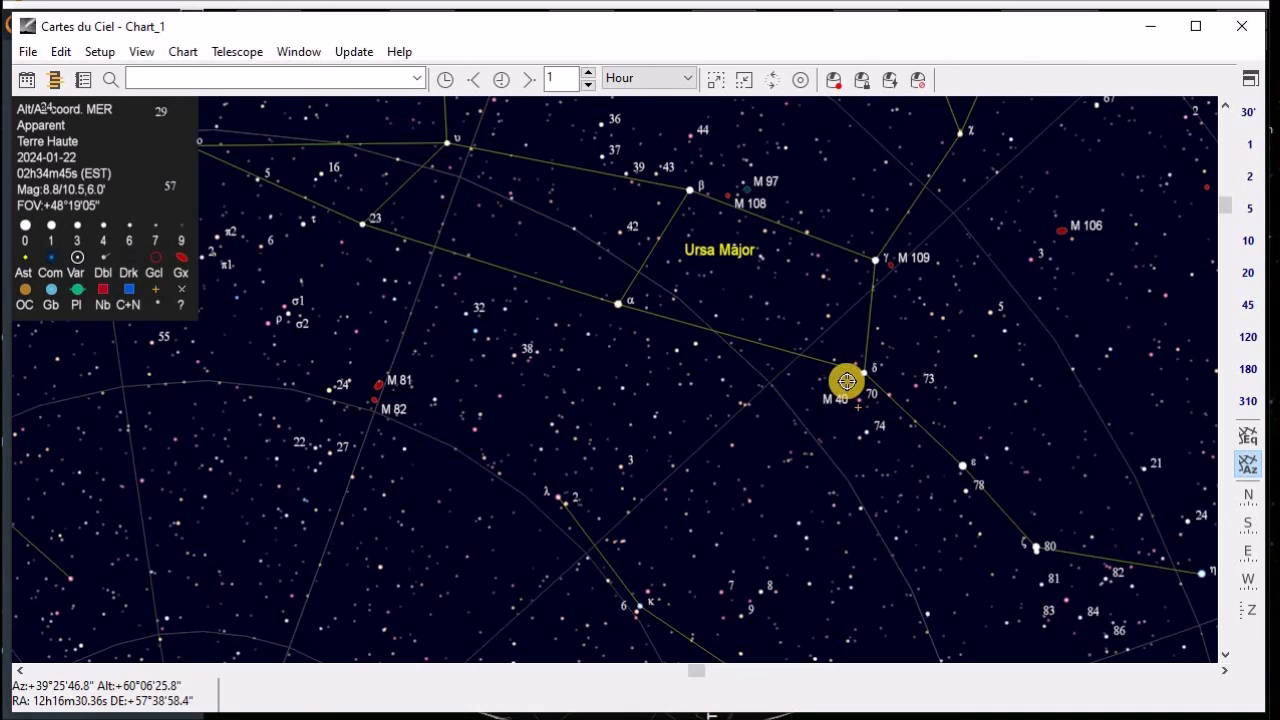
Switch to Cartes du Ciel and search for m101 to locate the galaxy on the chart.
scroll(840, 380, up, 1)
click(789, 348)
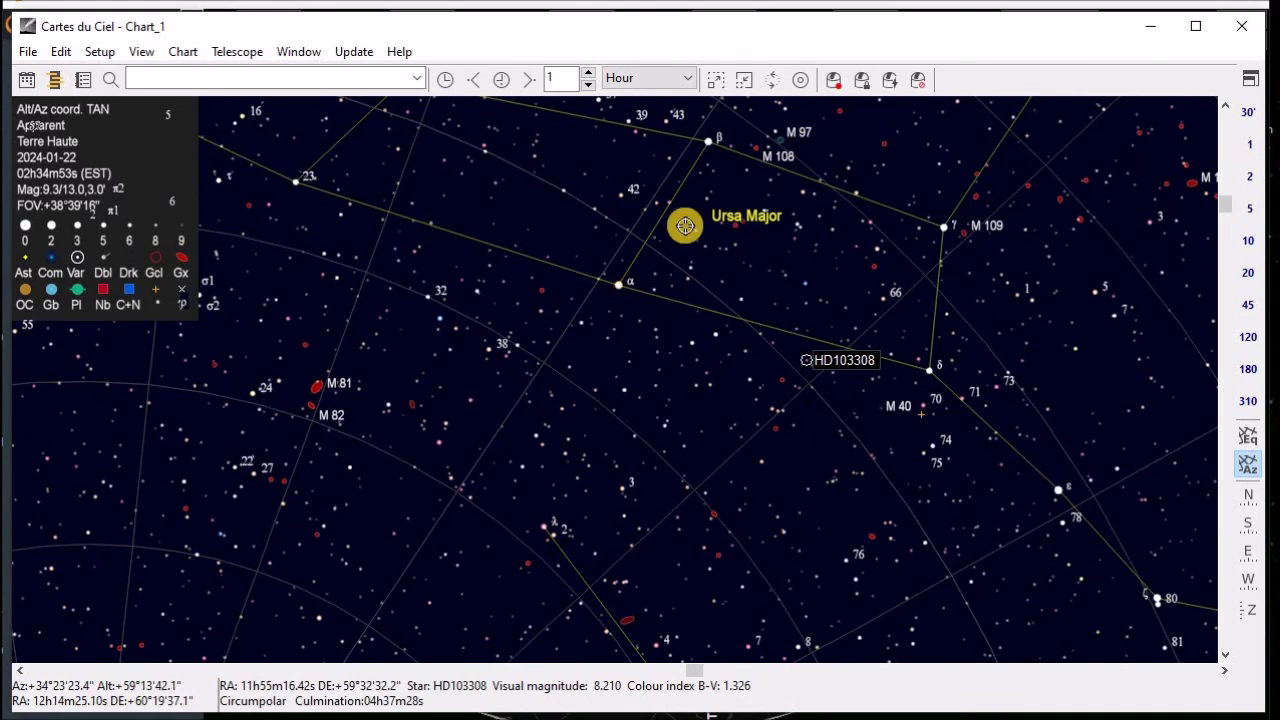
click(355, 80)
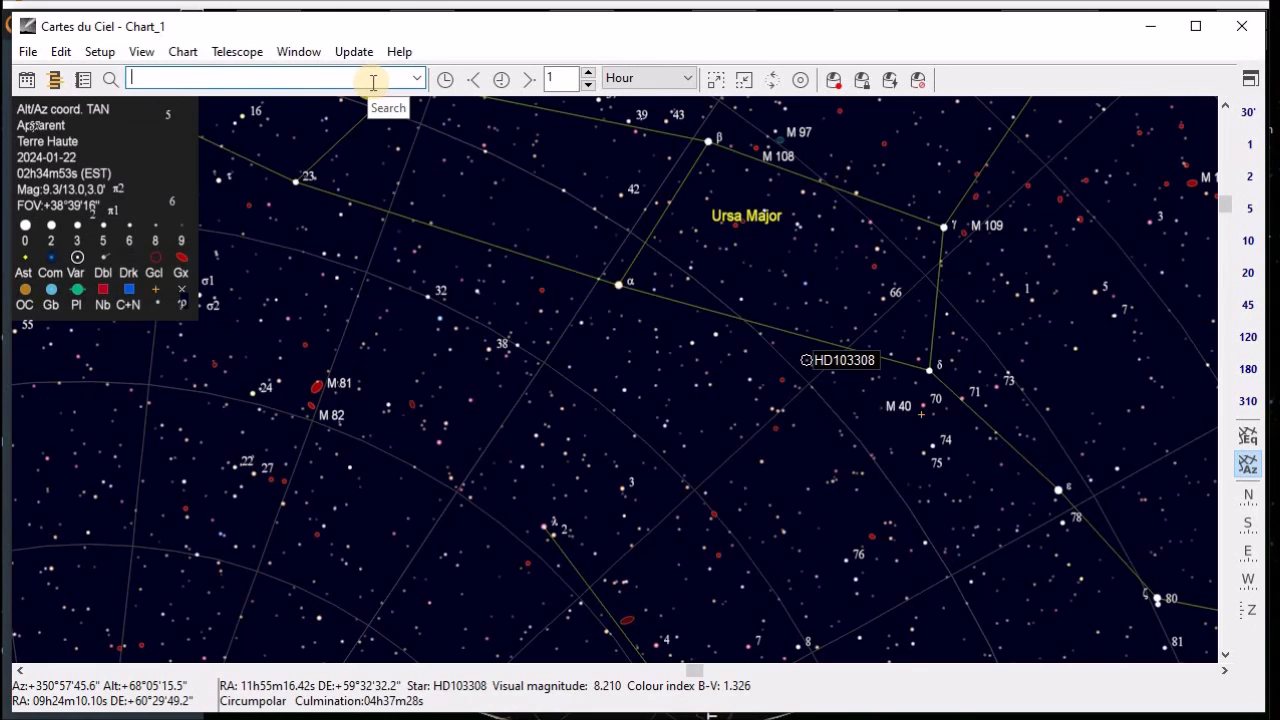
text(m)
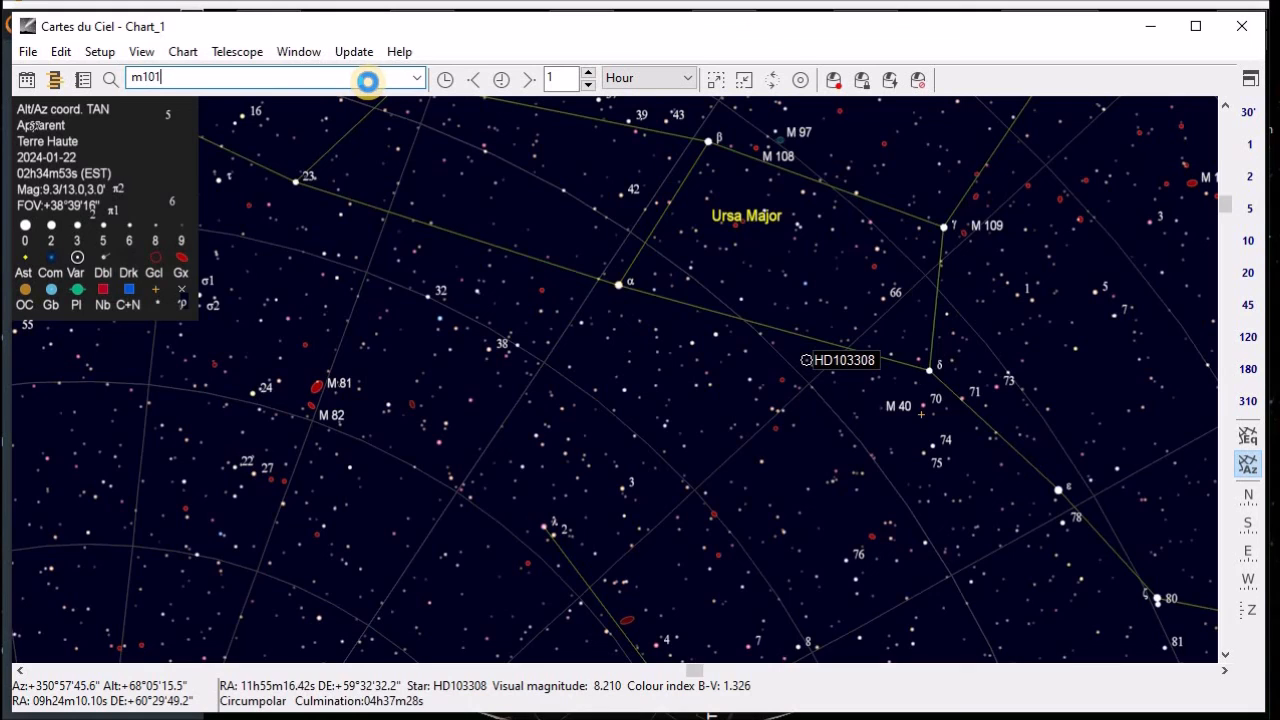
text(101)
key(Return)
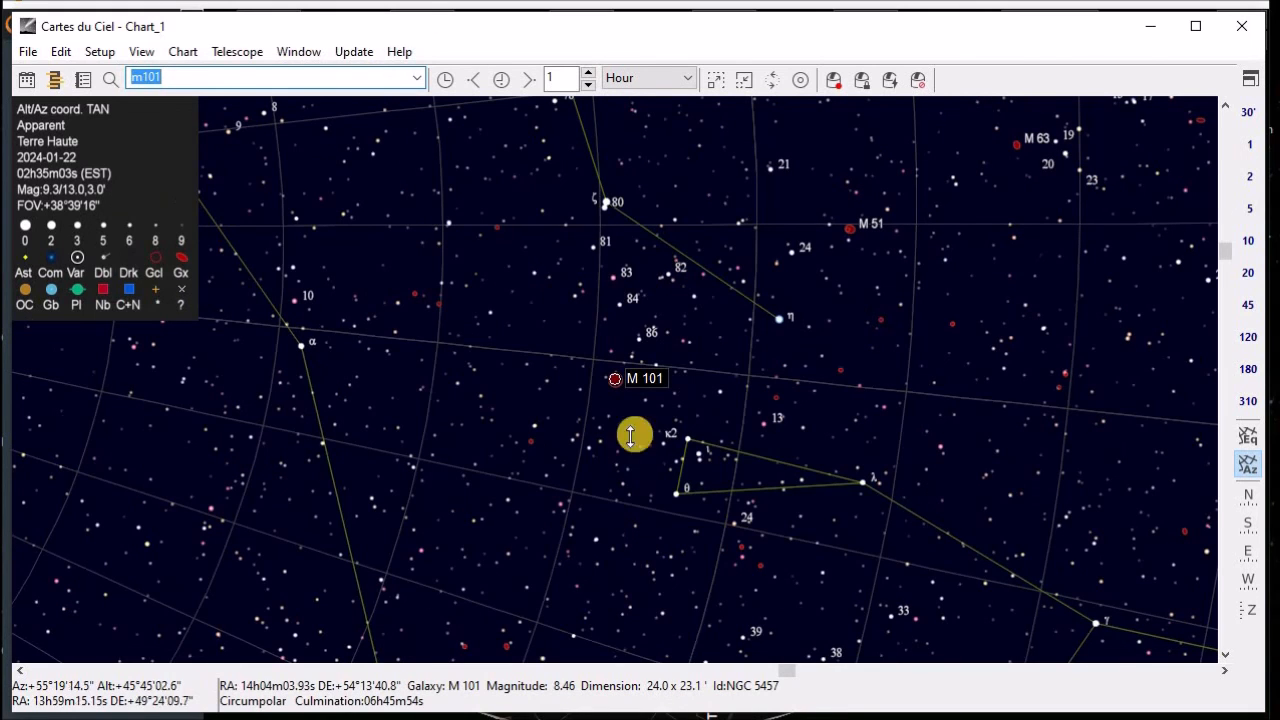
Open the details of M 101, reposition the Details window clear of the galaxy's chart marker, and close it.
double_click(654, 376)
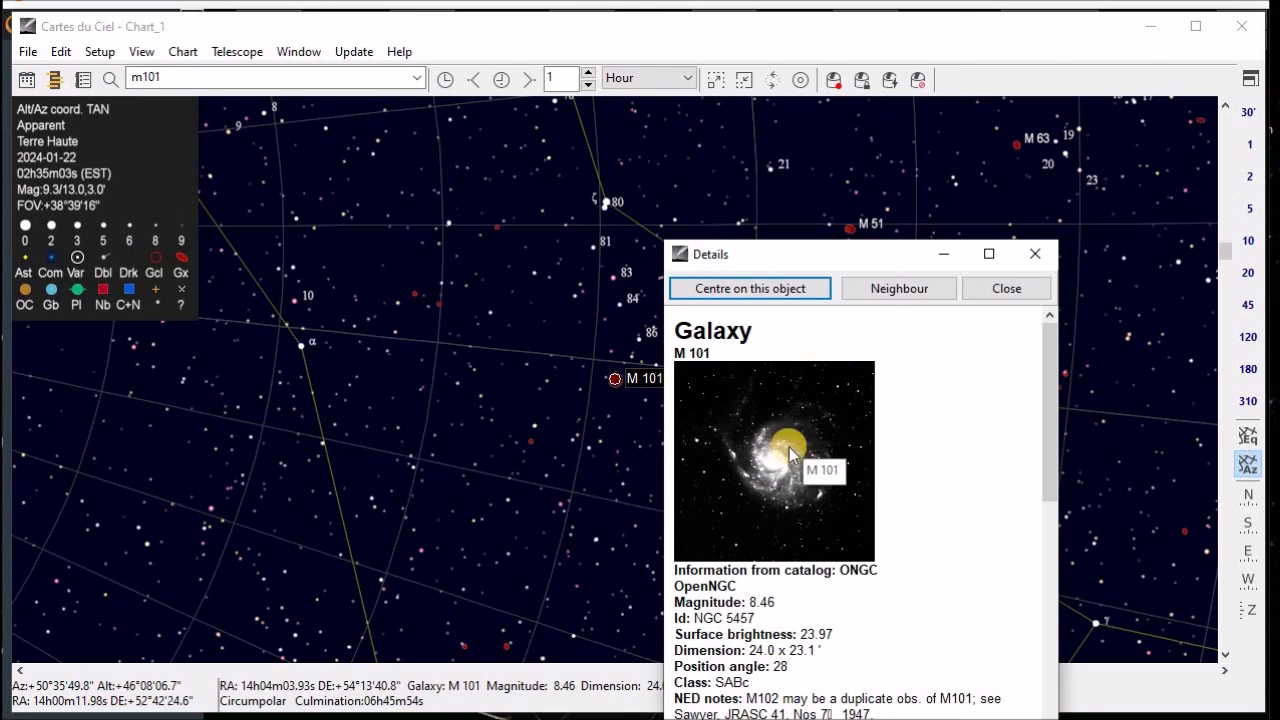
drag(852, 258, 956, 124)
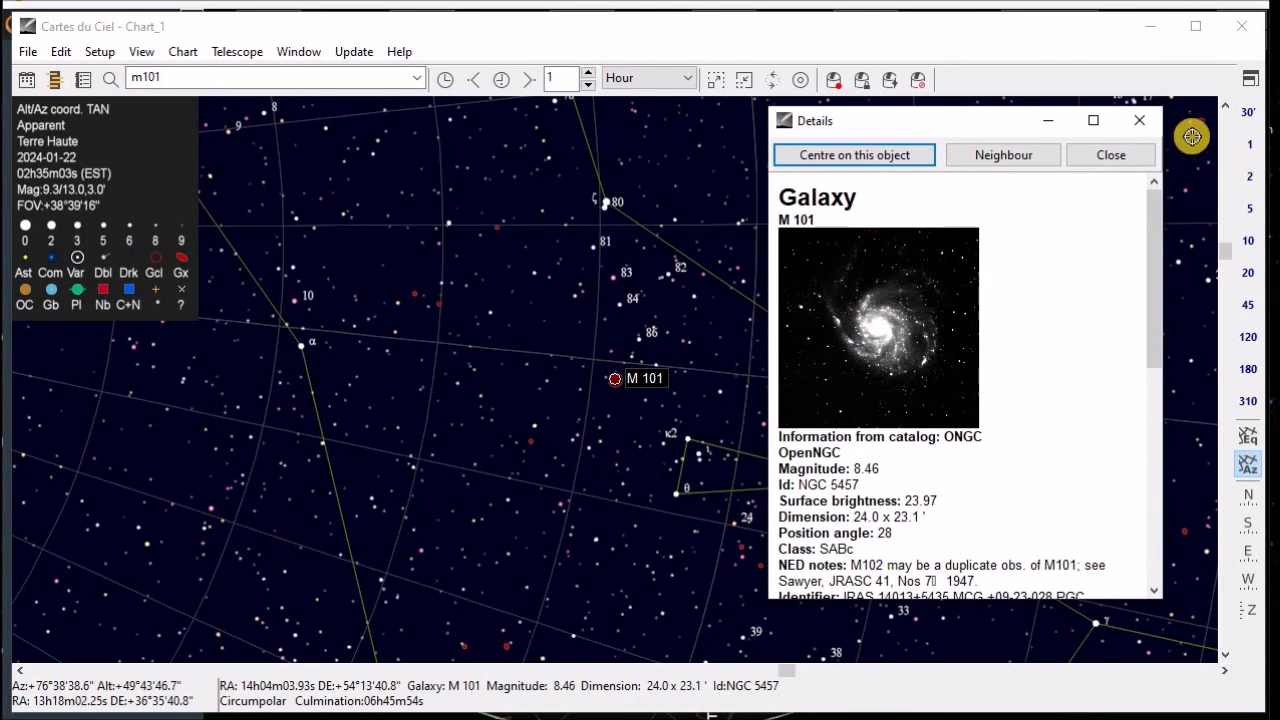
drag(968, 133, 875, 170)
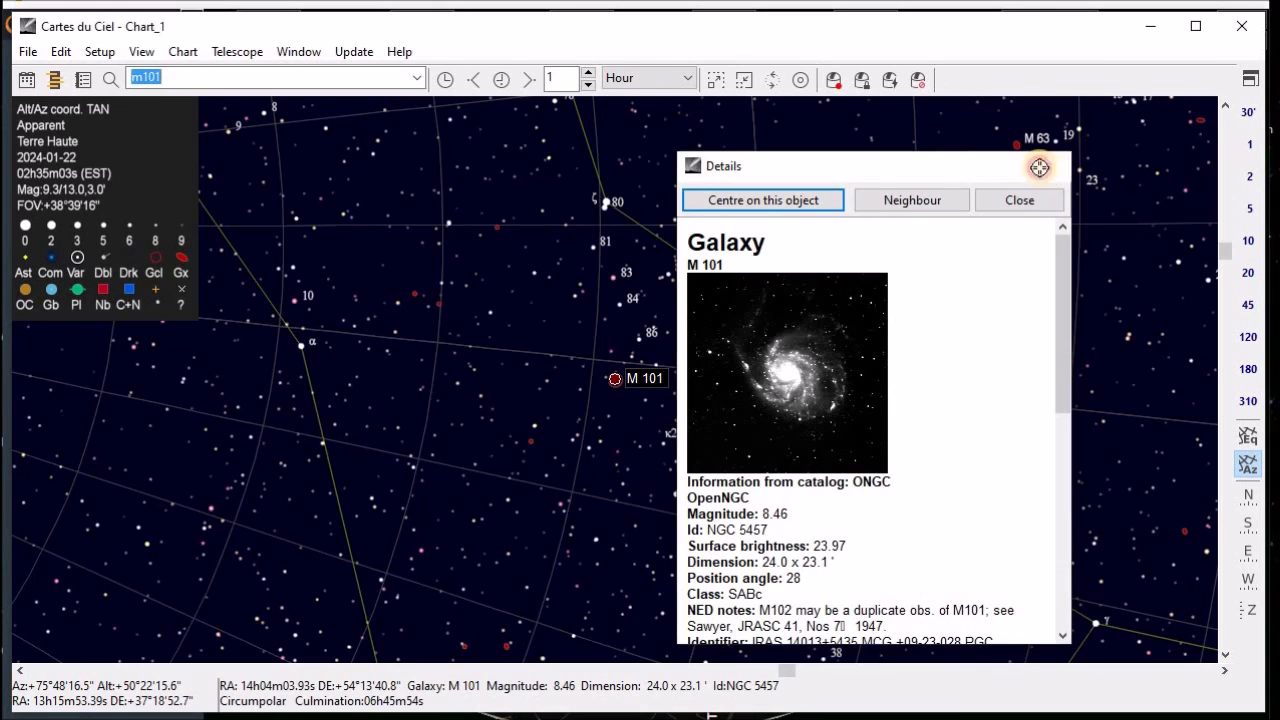
click(1049, 171)
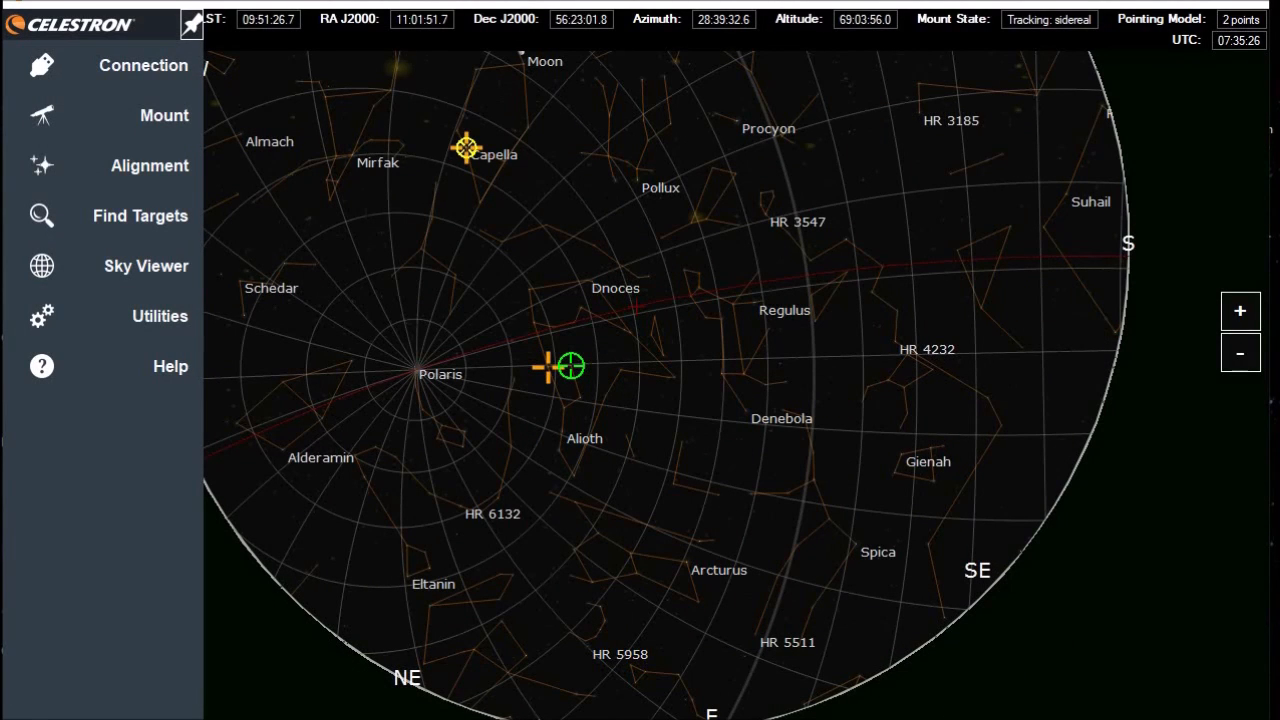
Launch Stellarium over the CPWI sky view and open CPWI's Help options.
click(908, 556)
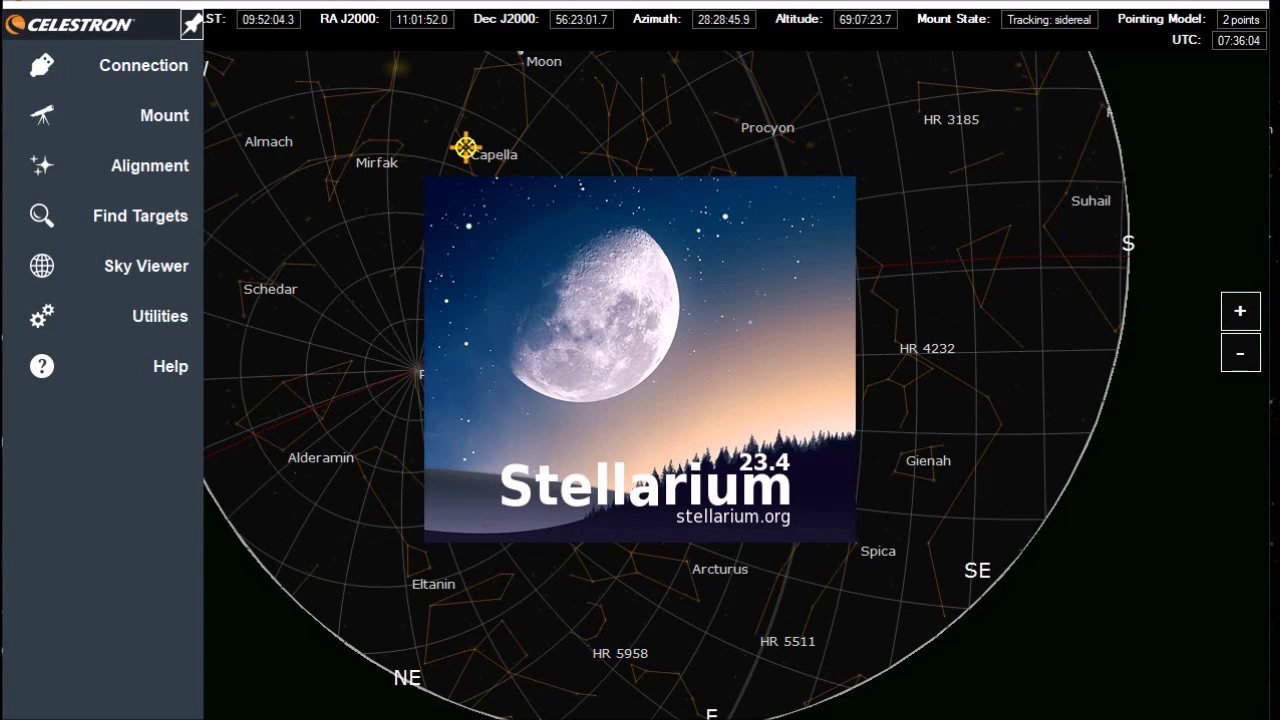
click(182, 372)
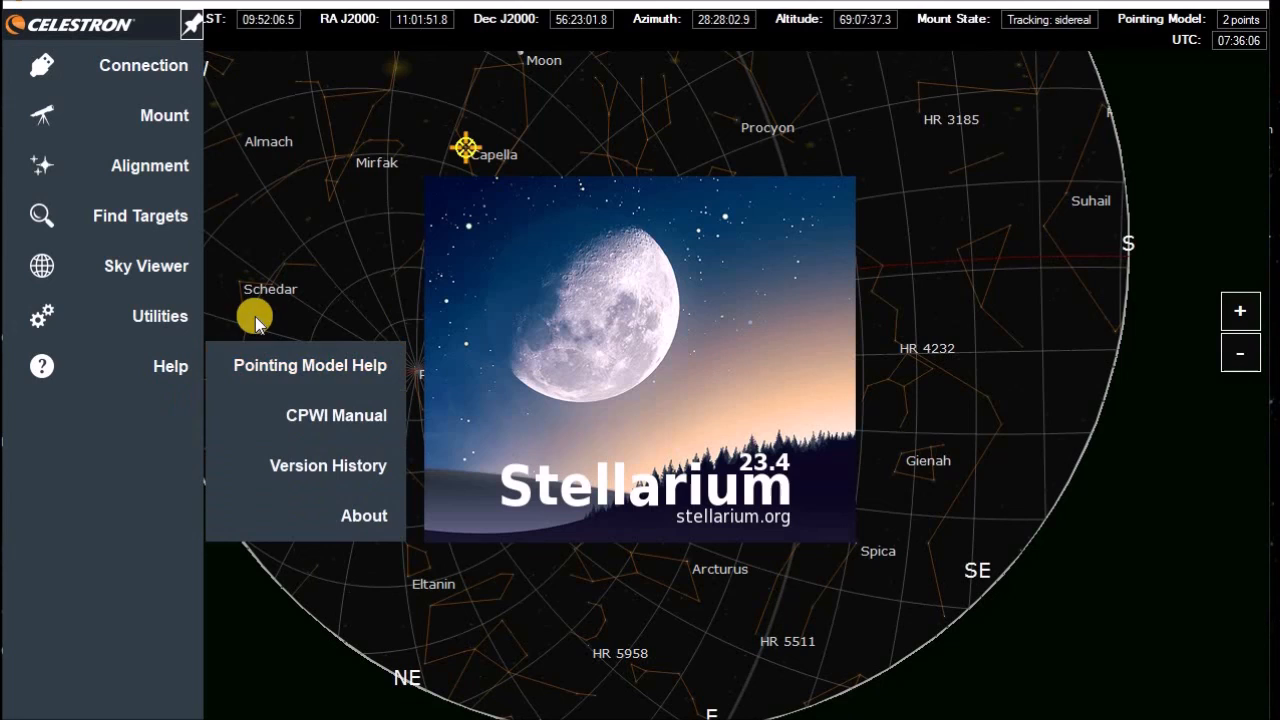